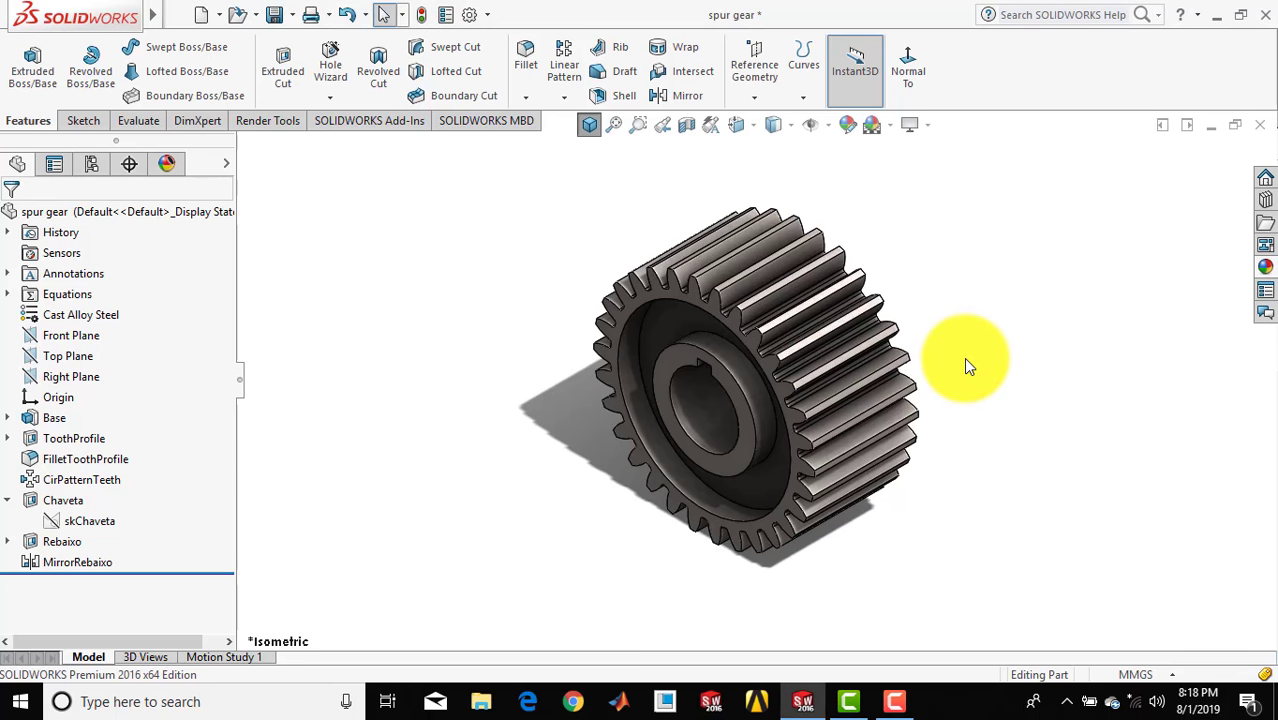
# Close the spur gear document and create a new part document
pyautogui.moveTo(953, 440); pyautogui.dragTo(984, 559, button='middle')
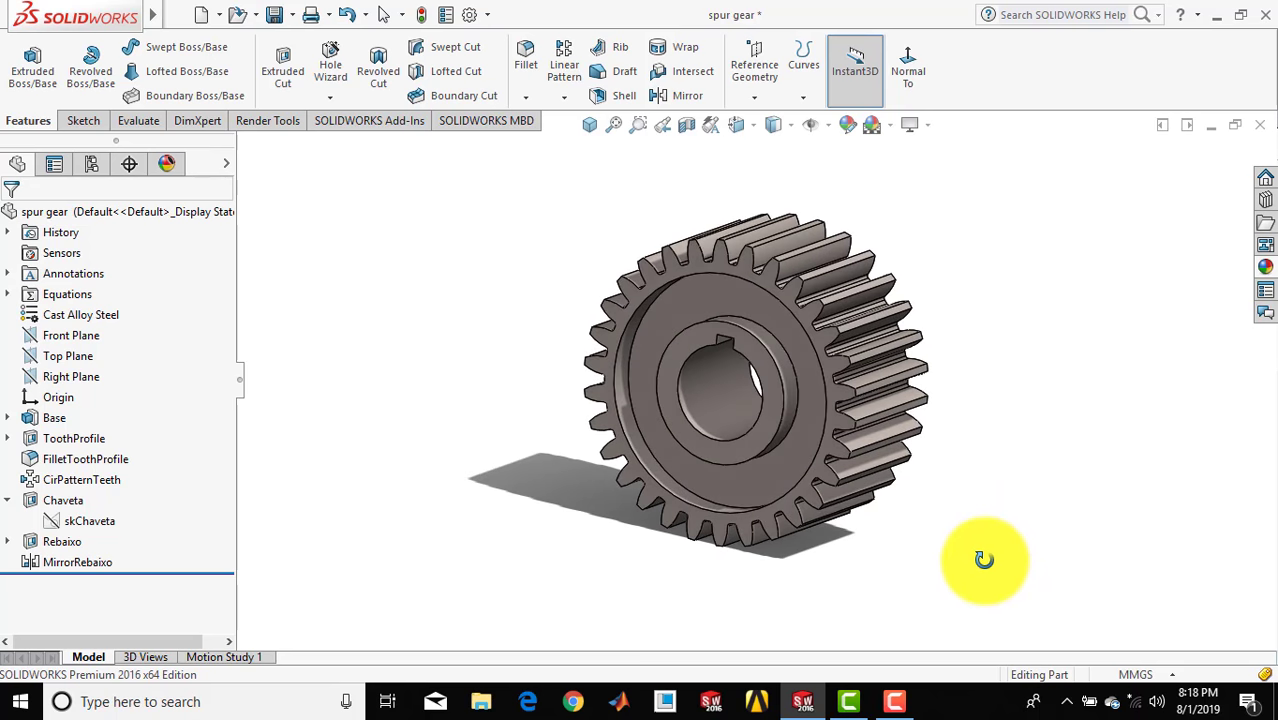
pyautogui.click(1258, 124)
pyautogui.click(611, 369)
pyautogui.click(500, 283)
pyautogui.click(204, 15)
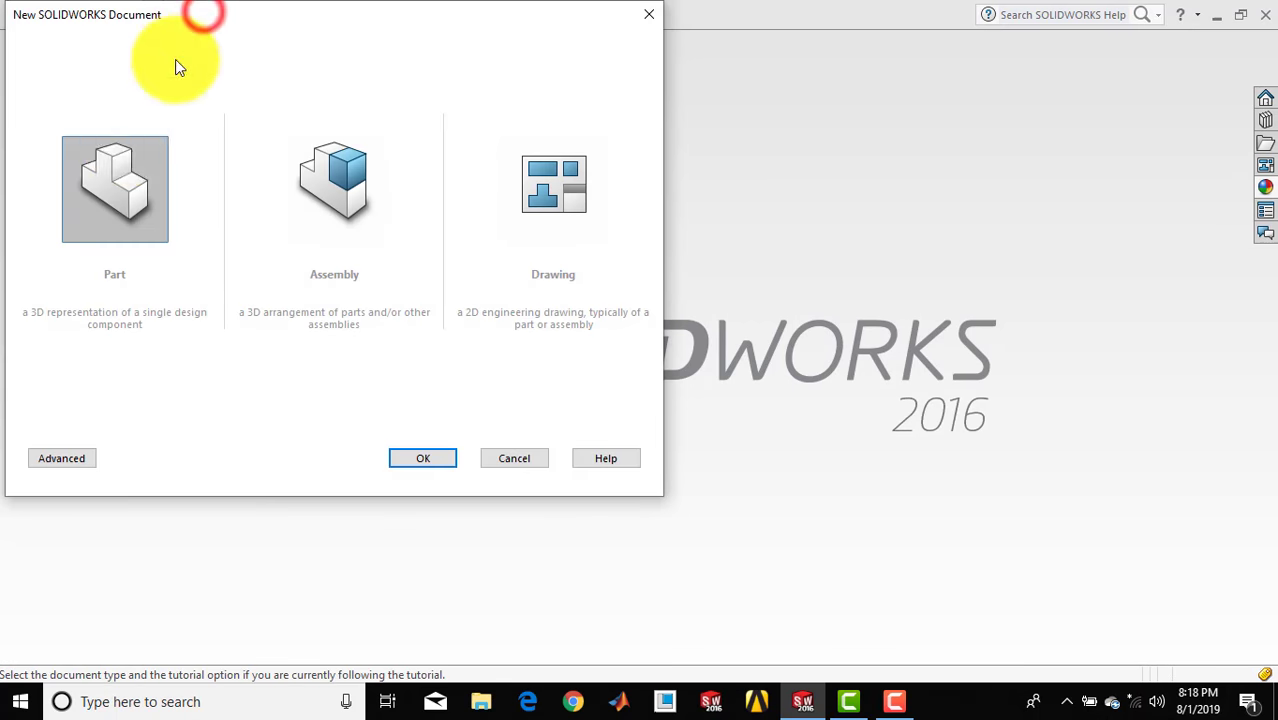
pyautogui.doubleClick(107, 172)
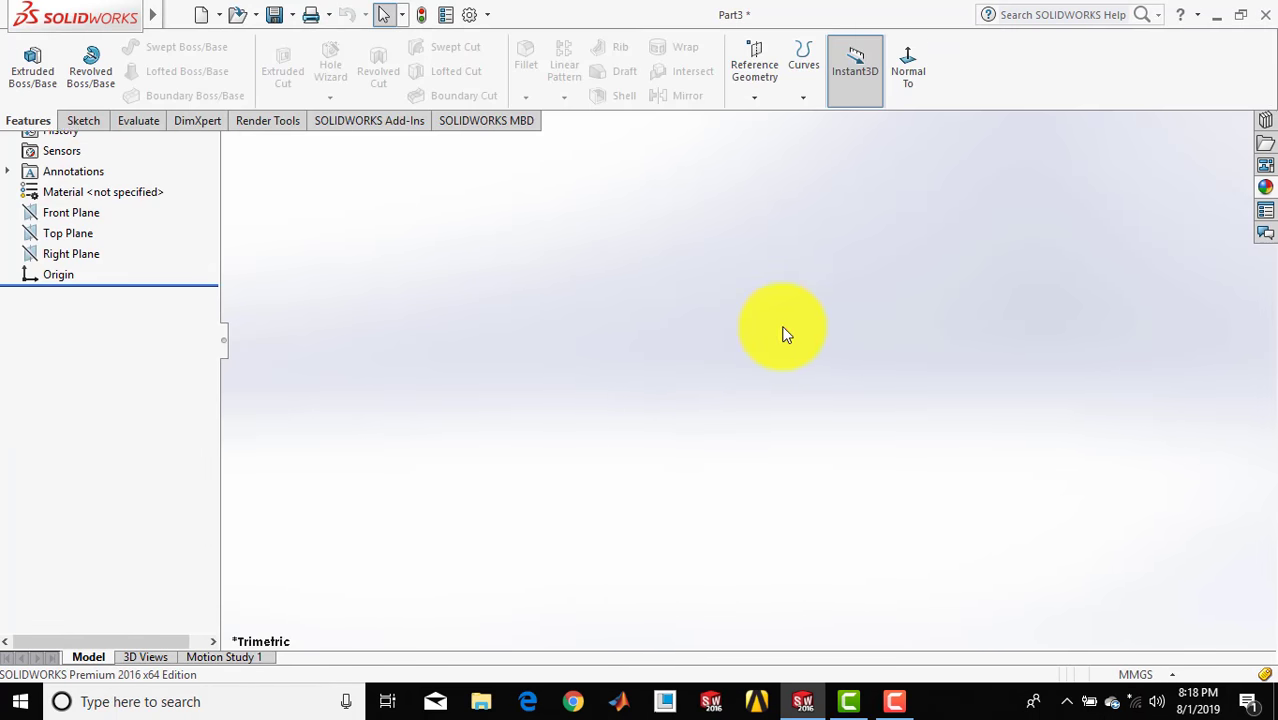
pyautogui.click(782, 326)
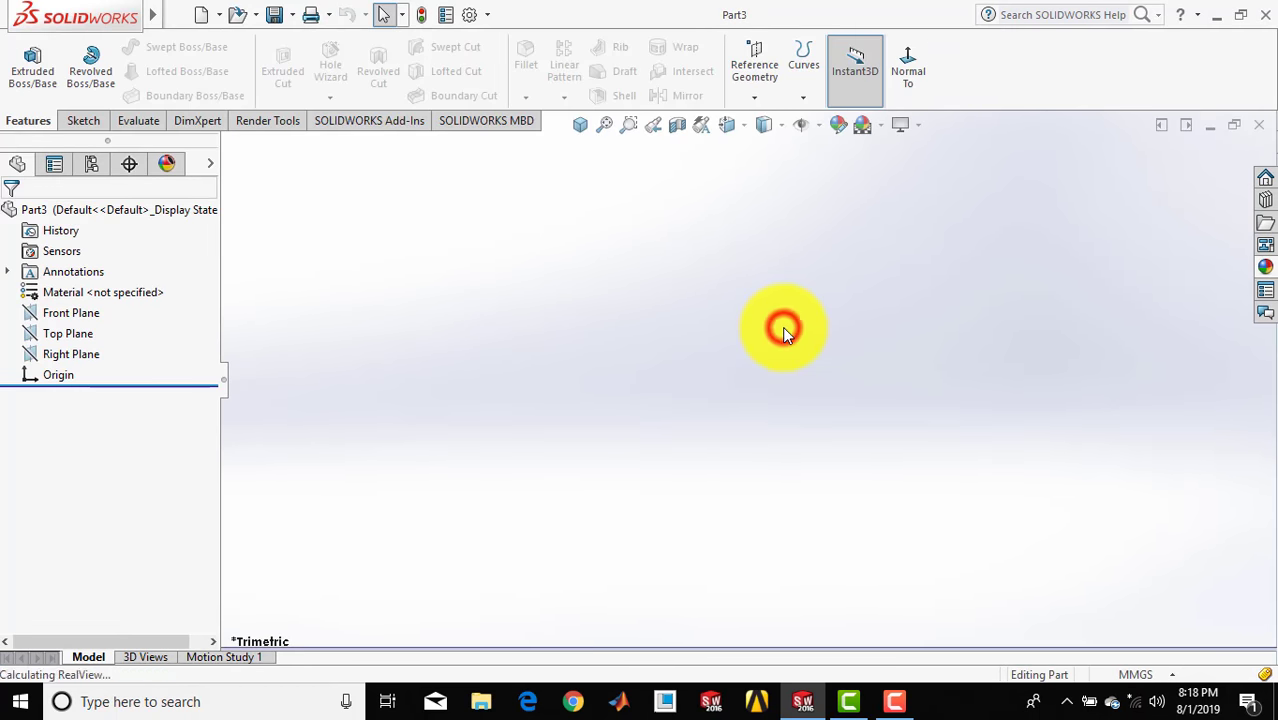
# Change the part's scene to a plain white background
pyautogui.click(881, 124)
pyautogui.click(876, 172)
pyautogui.click(602, 321)
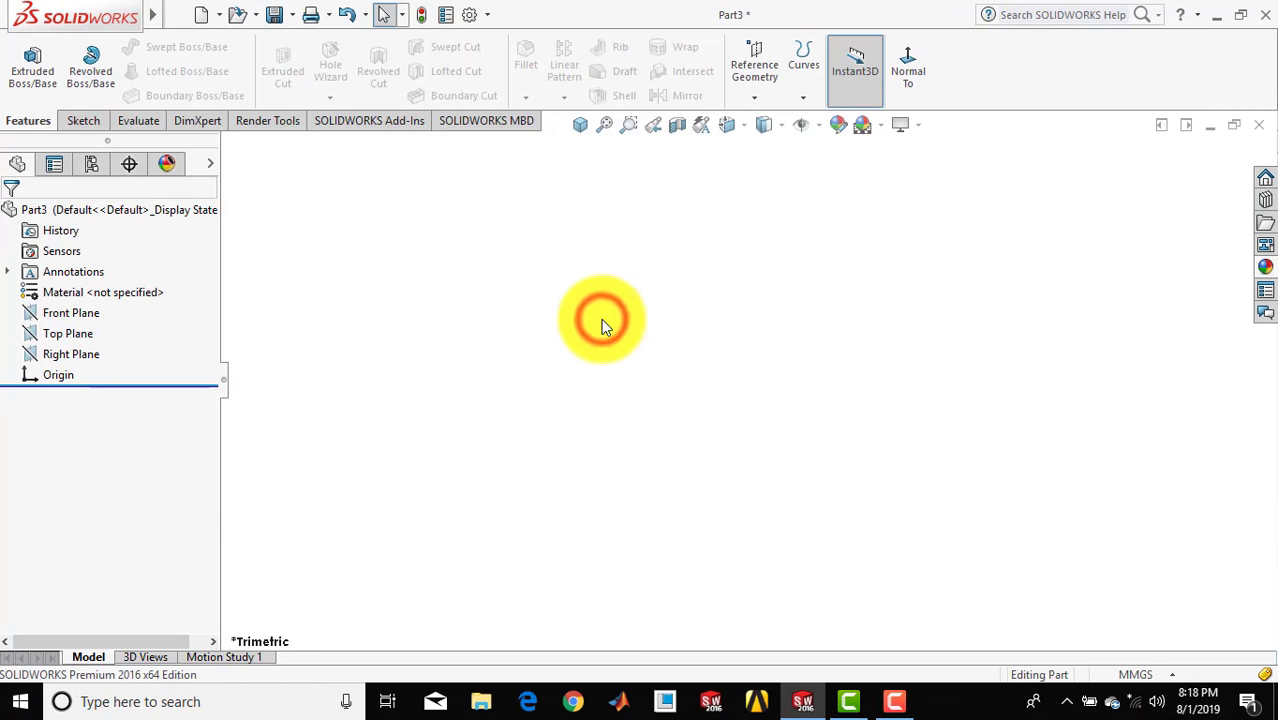
# Start a sketch on the Right Plane and draw a circle about 84 mm in diameter centred on the origin
pyautogui.click(87, 128)
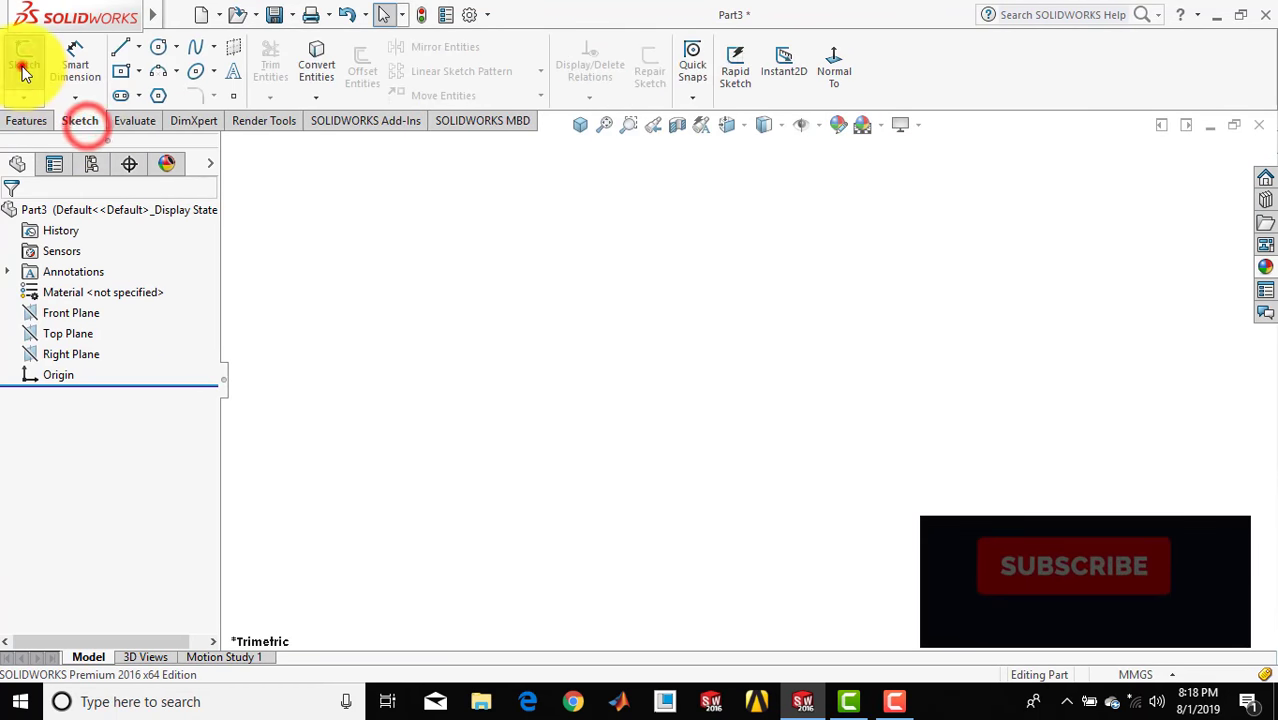
pyautogui.click(24, 62)
pyautogui.click(783, 228)
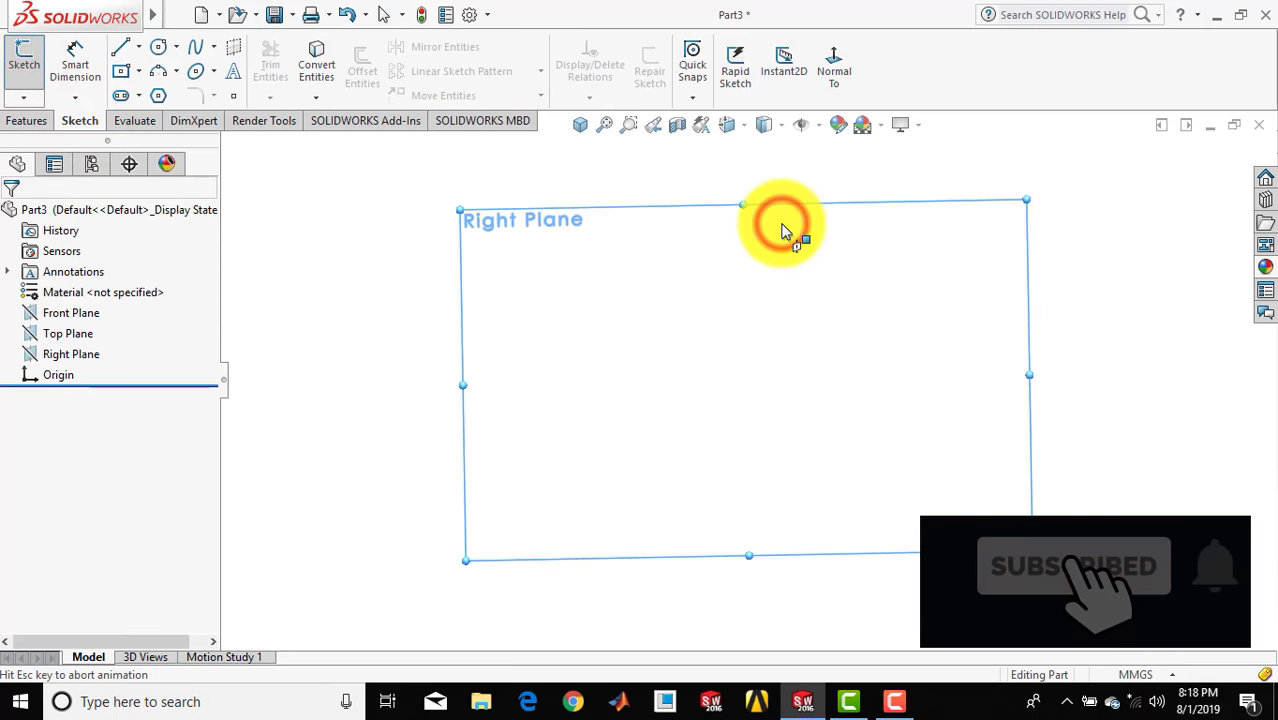
pyautogui.click(651, 256)
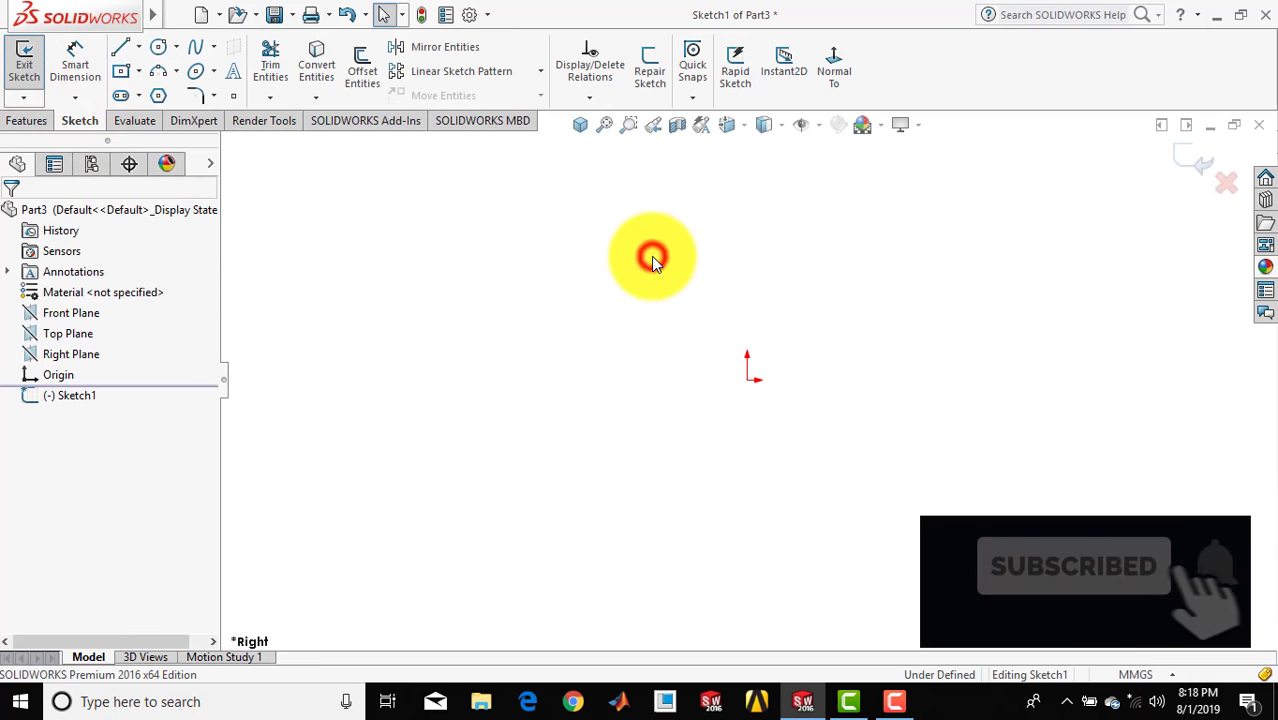
pyautogui.click(158, 47)
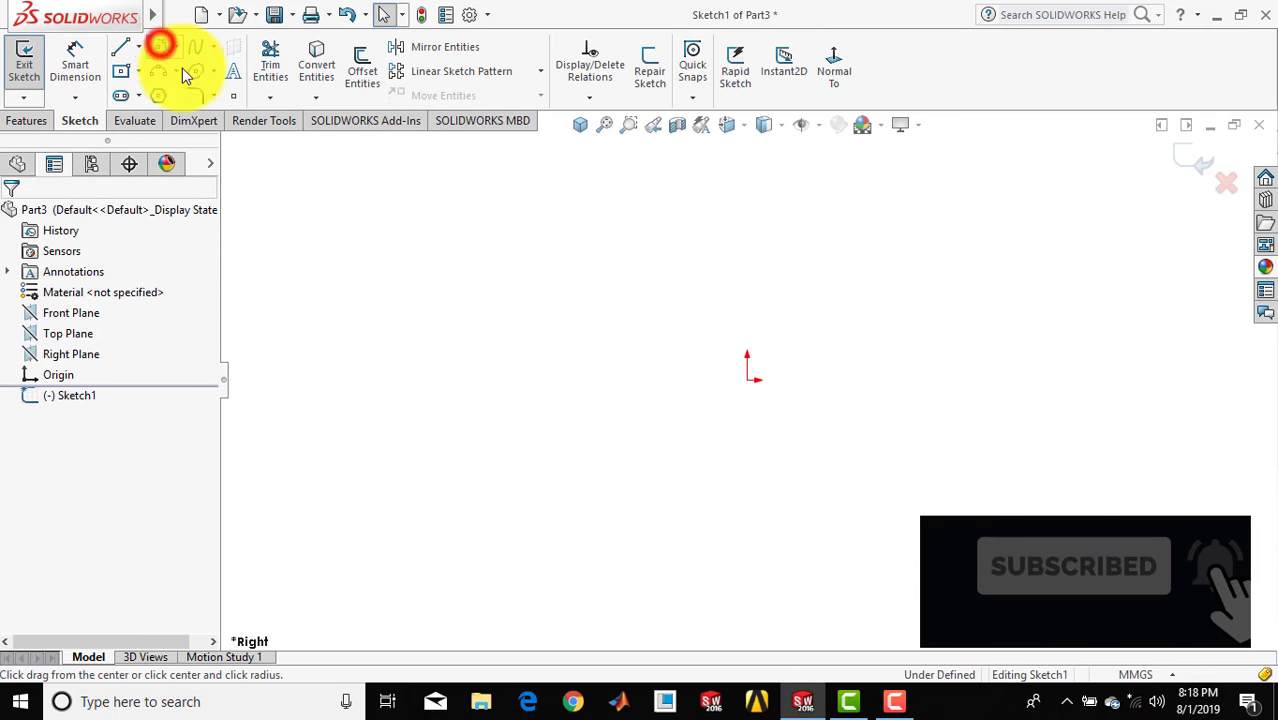
pyautogui.click(747, 380)
pyautogui.click(805, 258)
pyautogui.click(10, 217)
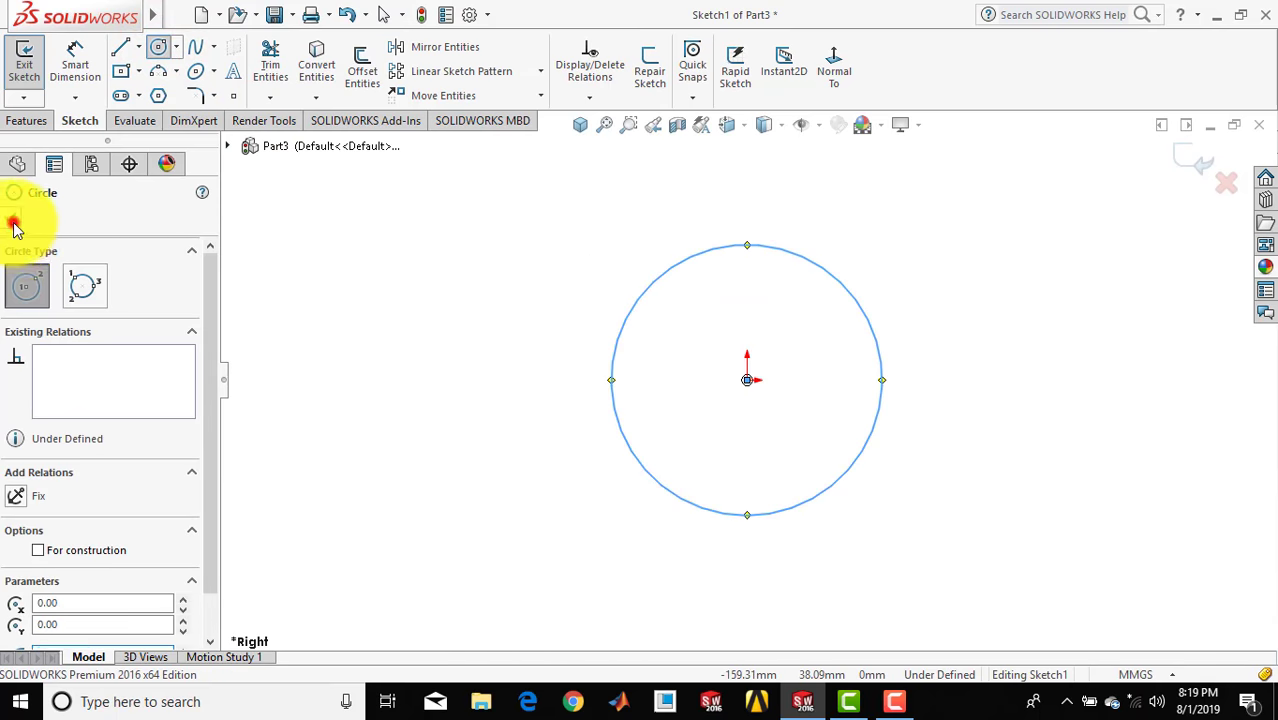
# Dimension the circle's diameter and set it to 32 mm
pyautogui.click(70, 62)
pyautogui.click(862, 310)
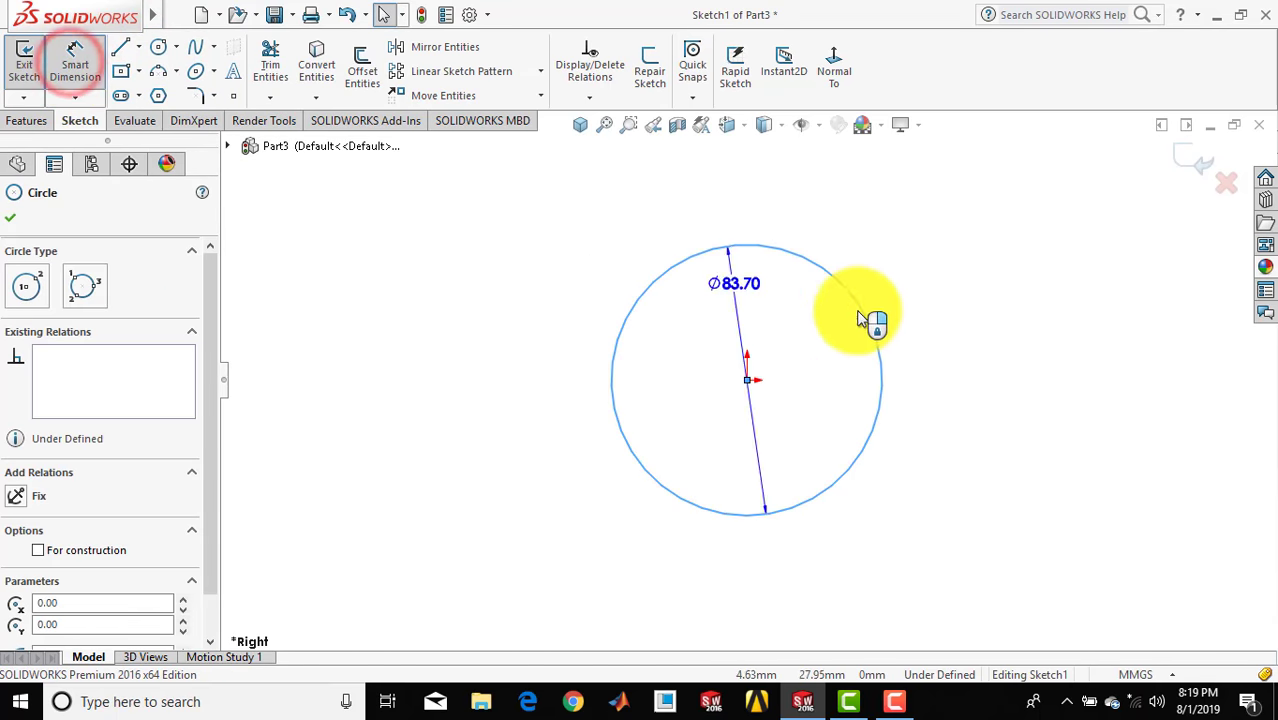
pyautogui.click(995, 342)
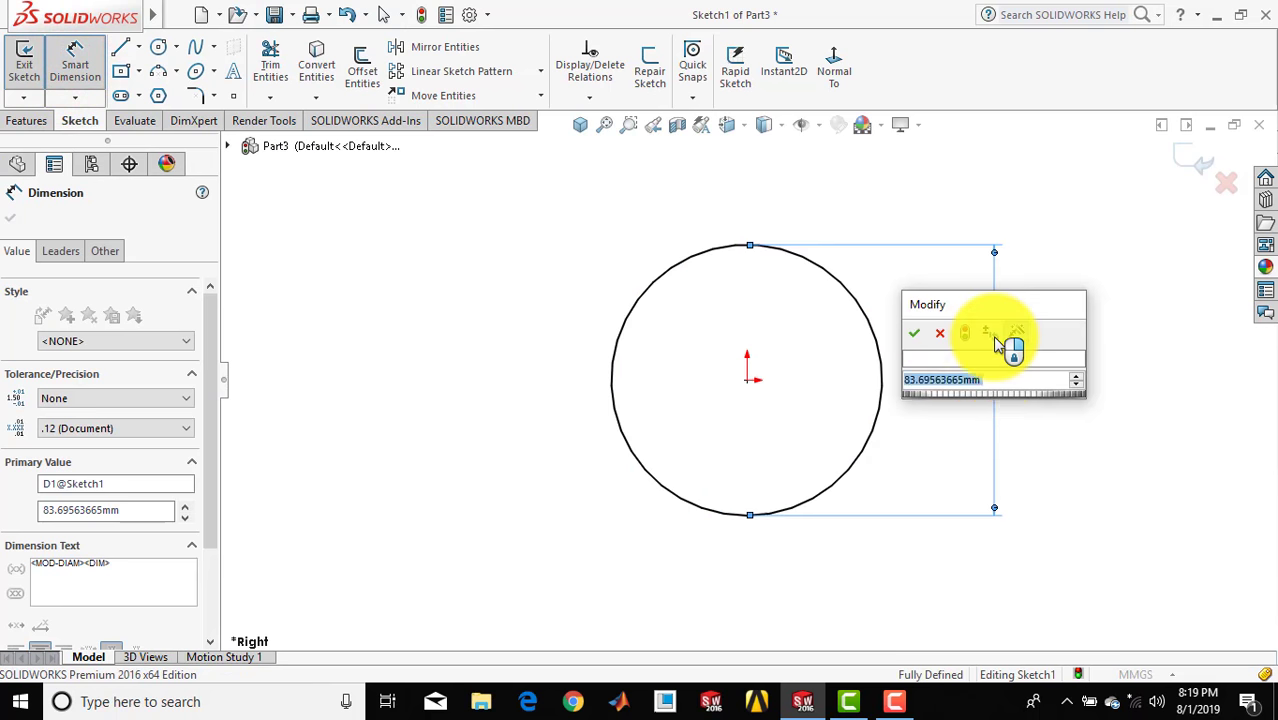
pyautogui.write('32')
pyautogui.press('Return')
pyautogui.click(1057, 290)
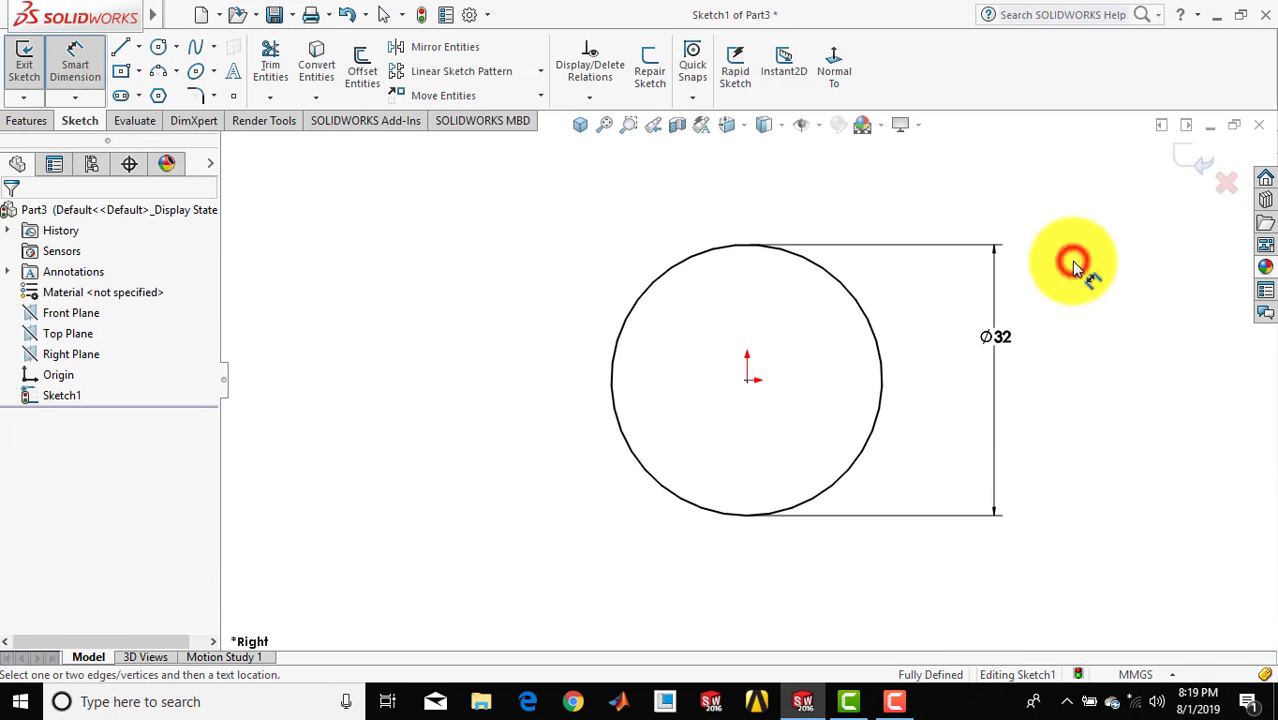
pyautogui.click(90, 63)
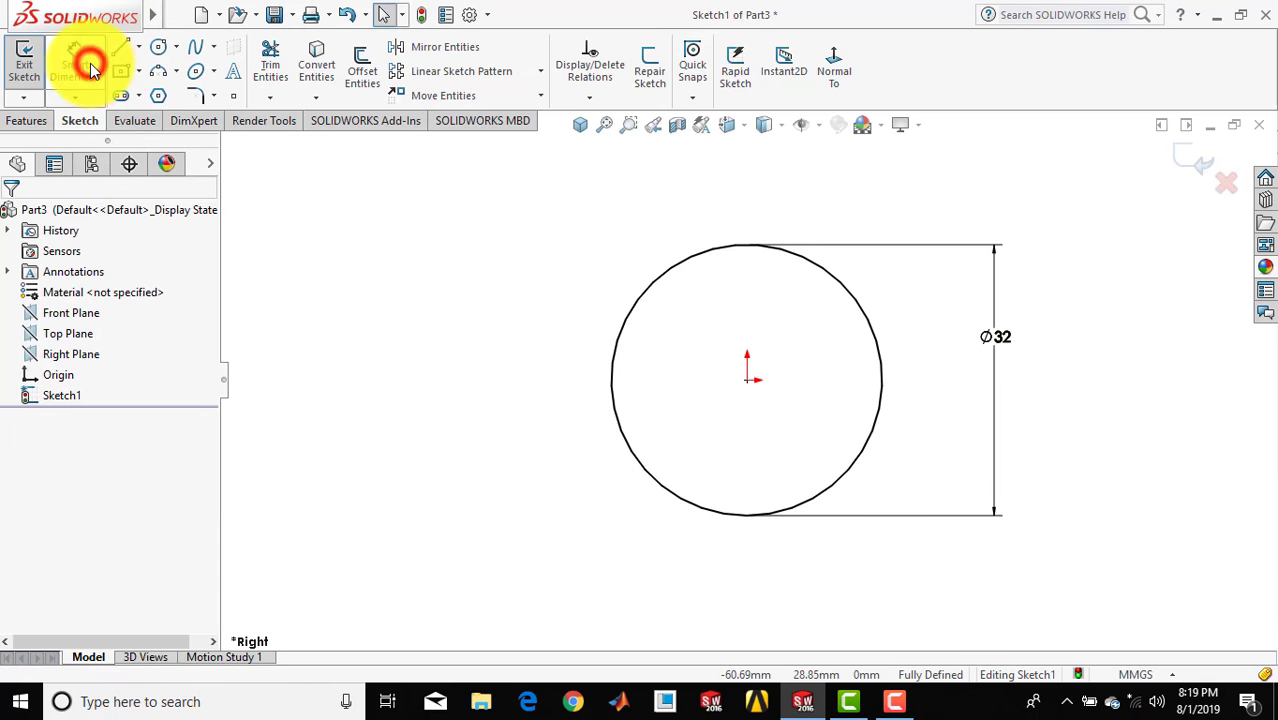
# Extrude the circle as a boss with the Mid Plane end condition and a depth of 15 mm
pyautogui.click(35, 118)
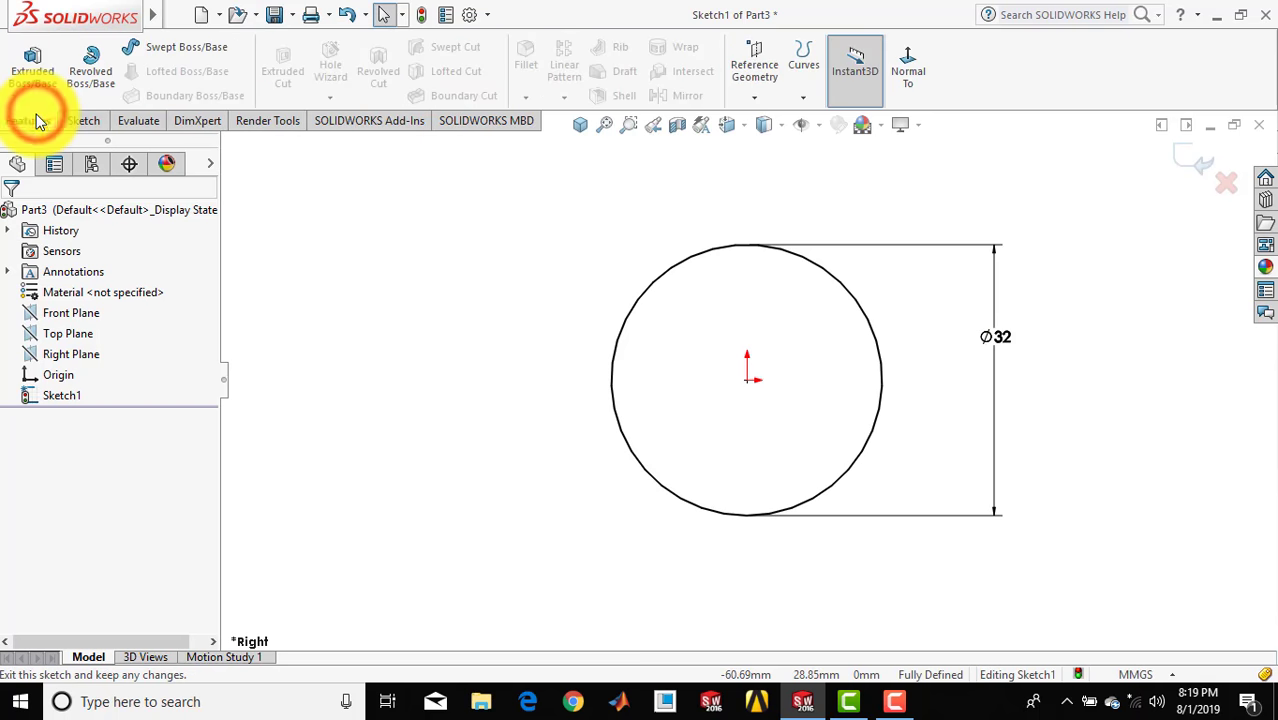
pyautogui.click(38, 70)
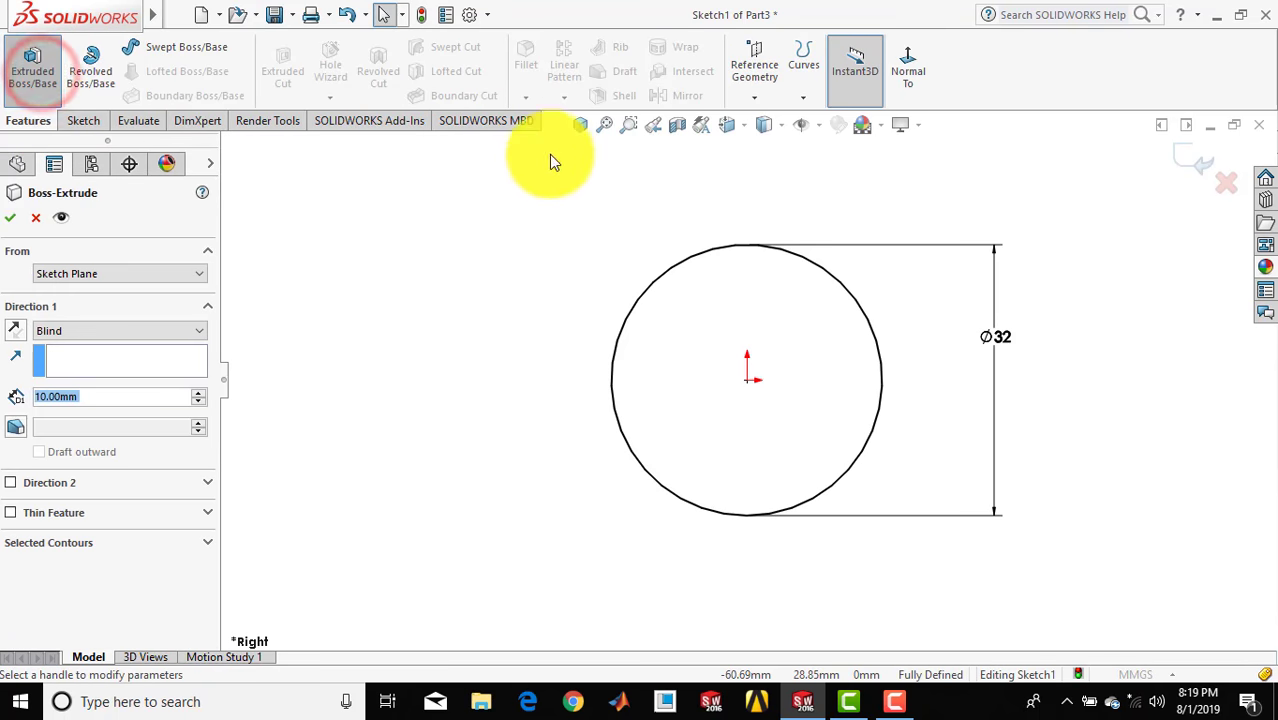
pyautogui.click(579, 124)
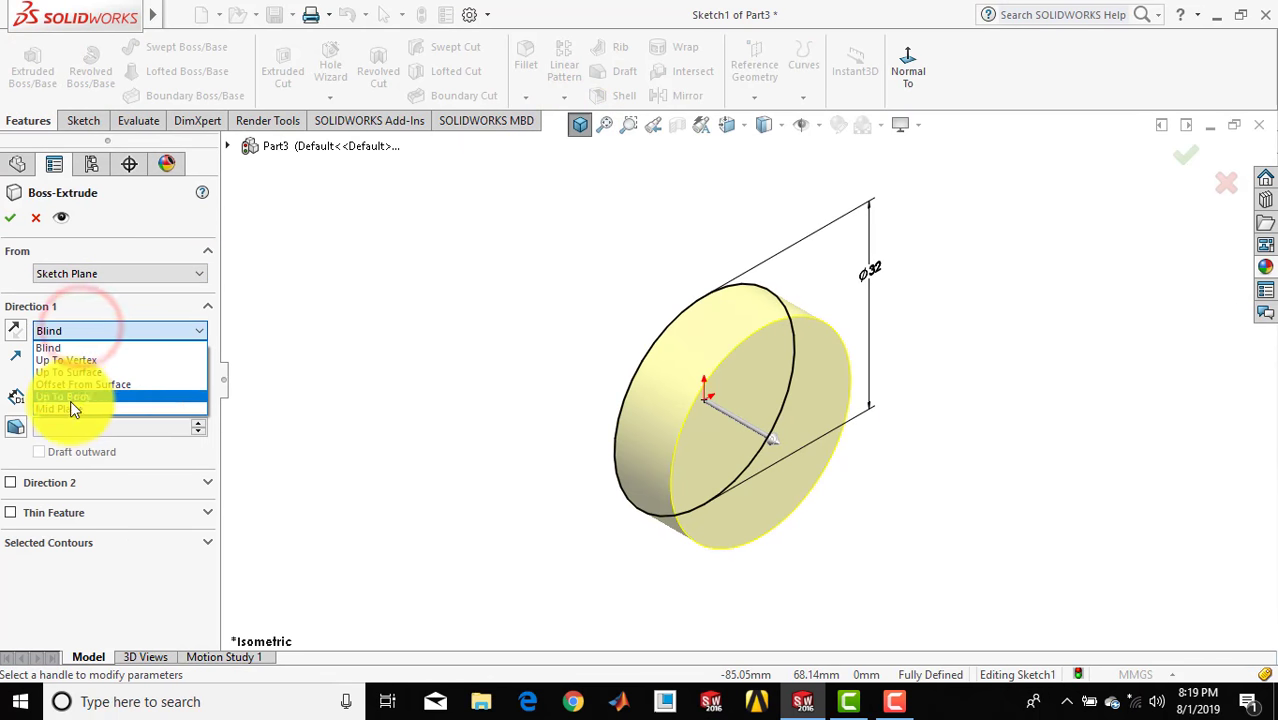
pyautogui.click(70, 409)
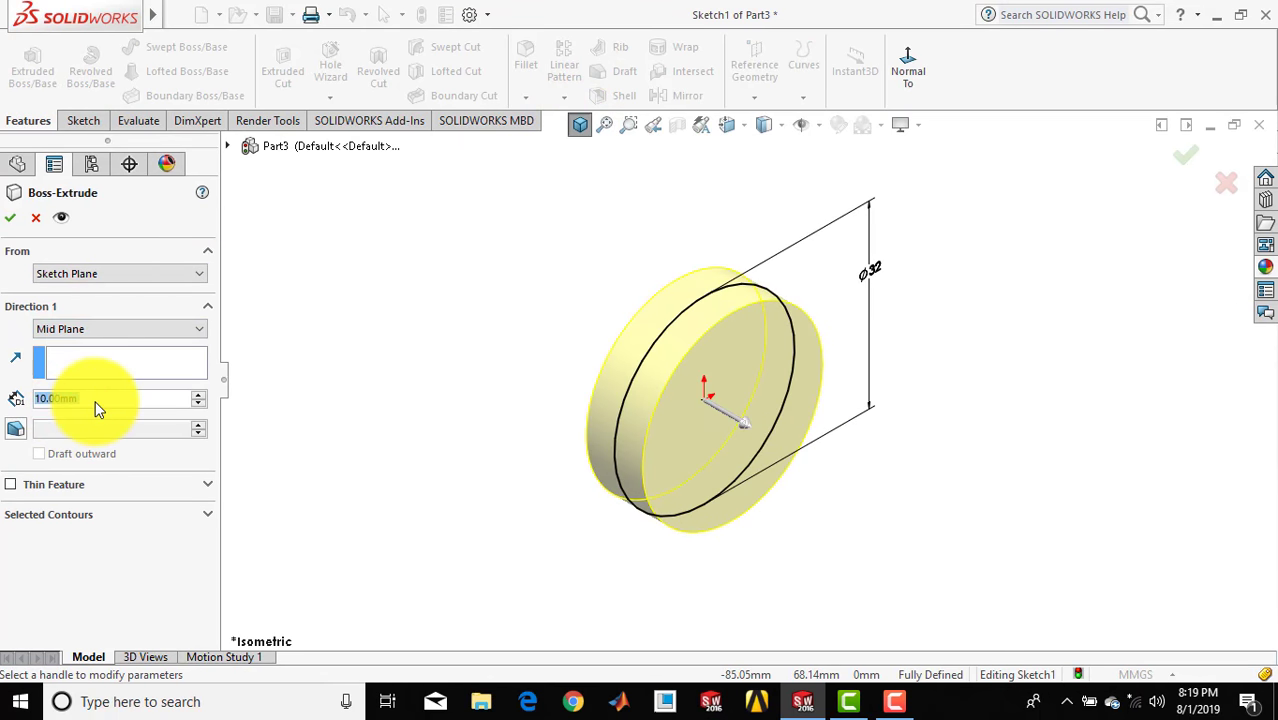
pyautogui.write('15')
pyautogui.press('Return')
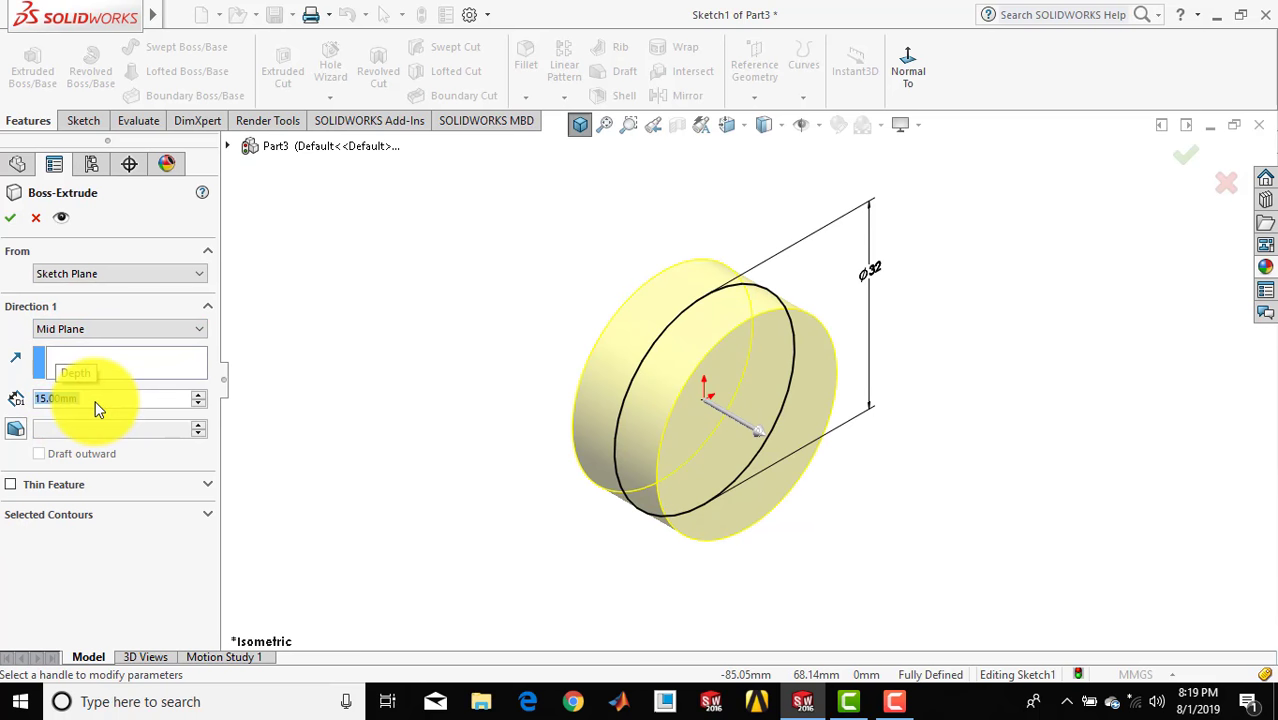
pyautogui.click(10, 217)
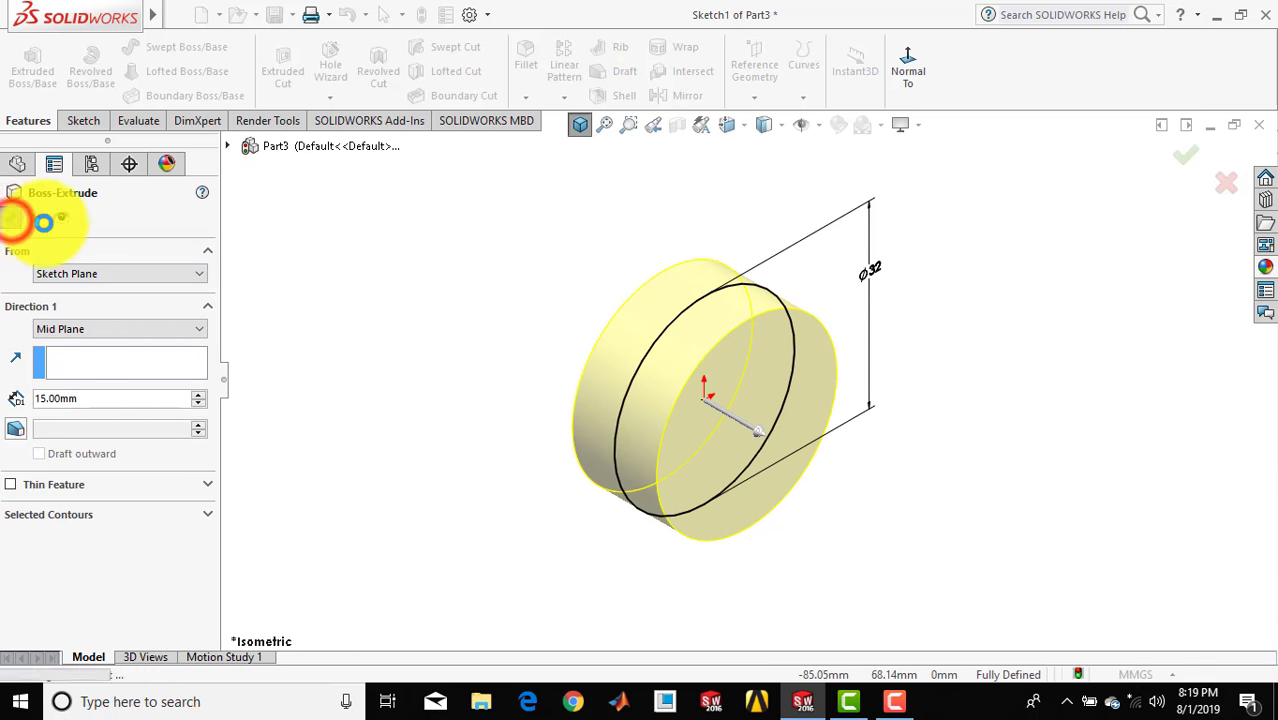
pyautogui.click(529, 251)
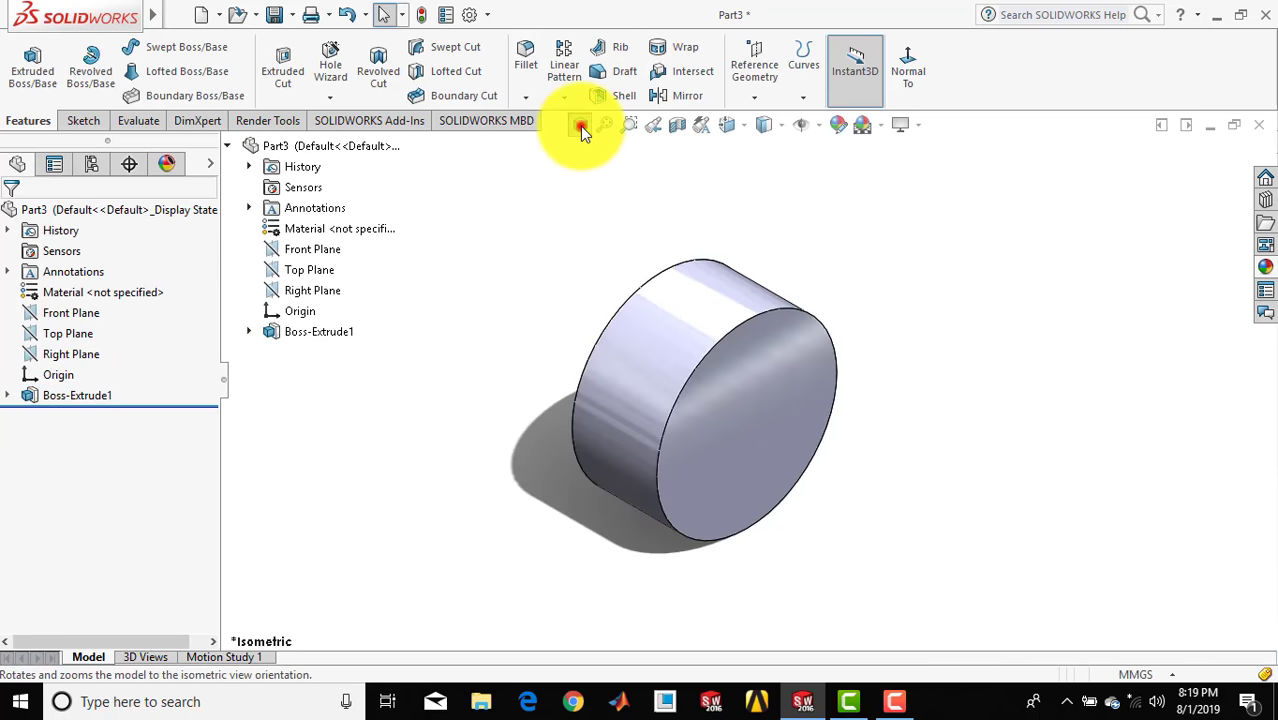
# Start a sketch on the disc's flat front face and draw a circle about 9.3 mm in diameter centred on the origin
pyautogui.click(580, 126)
pyautogui.click(522, 208)
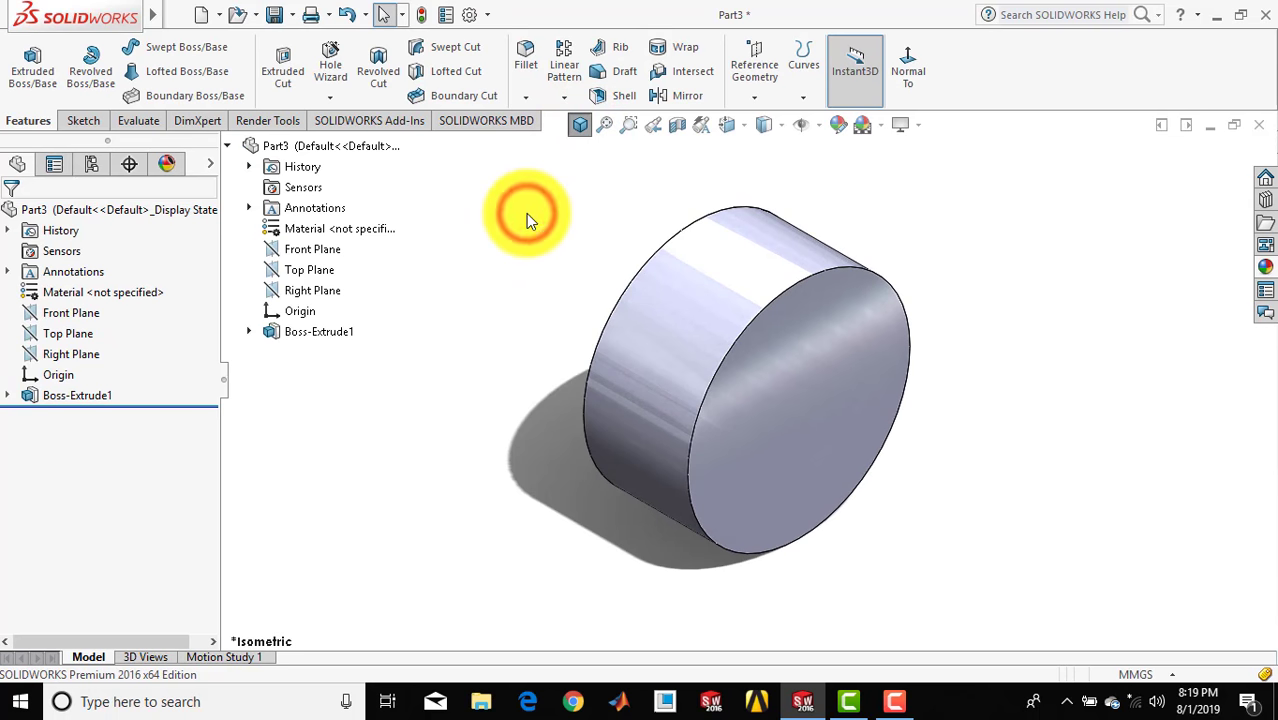
pyautogui.click(84, 120)
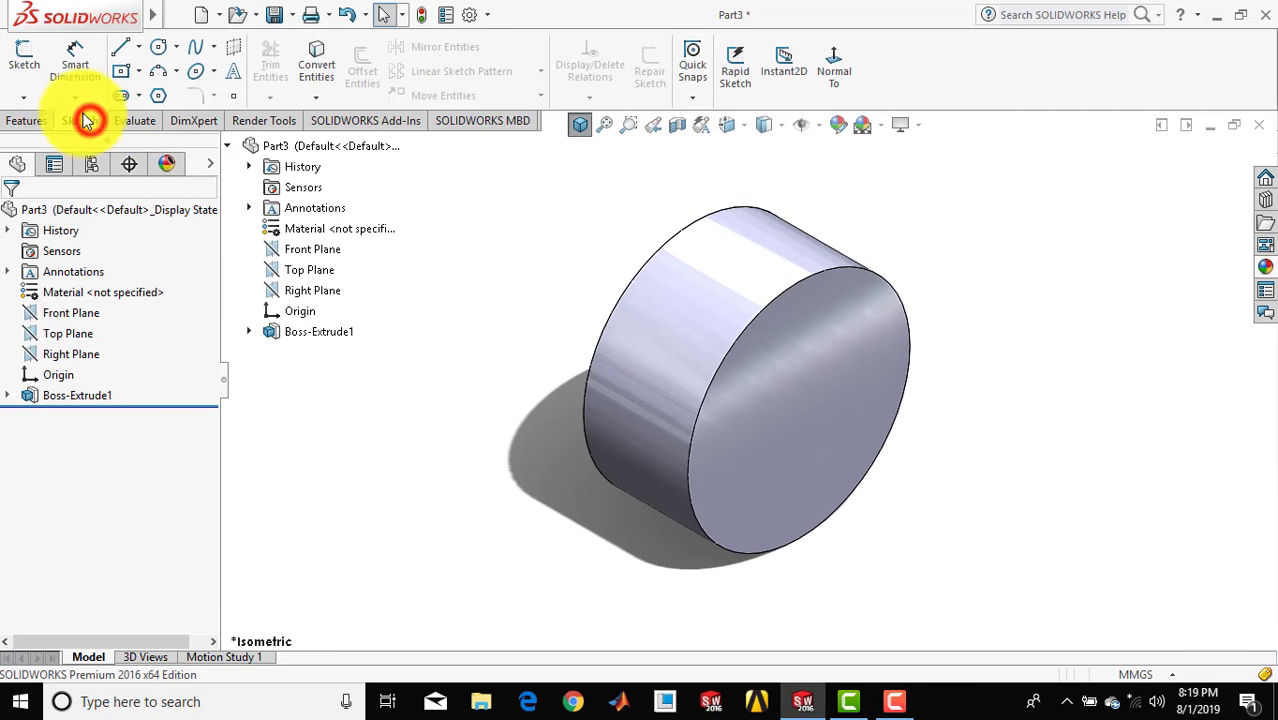
pyautogui.click(24, 60)
pyautogui.click(778, 395)
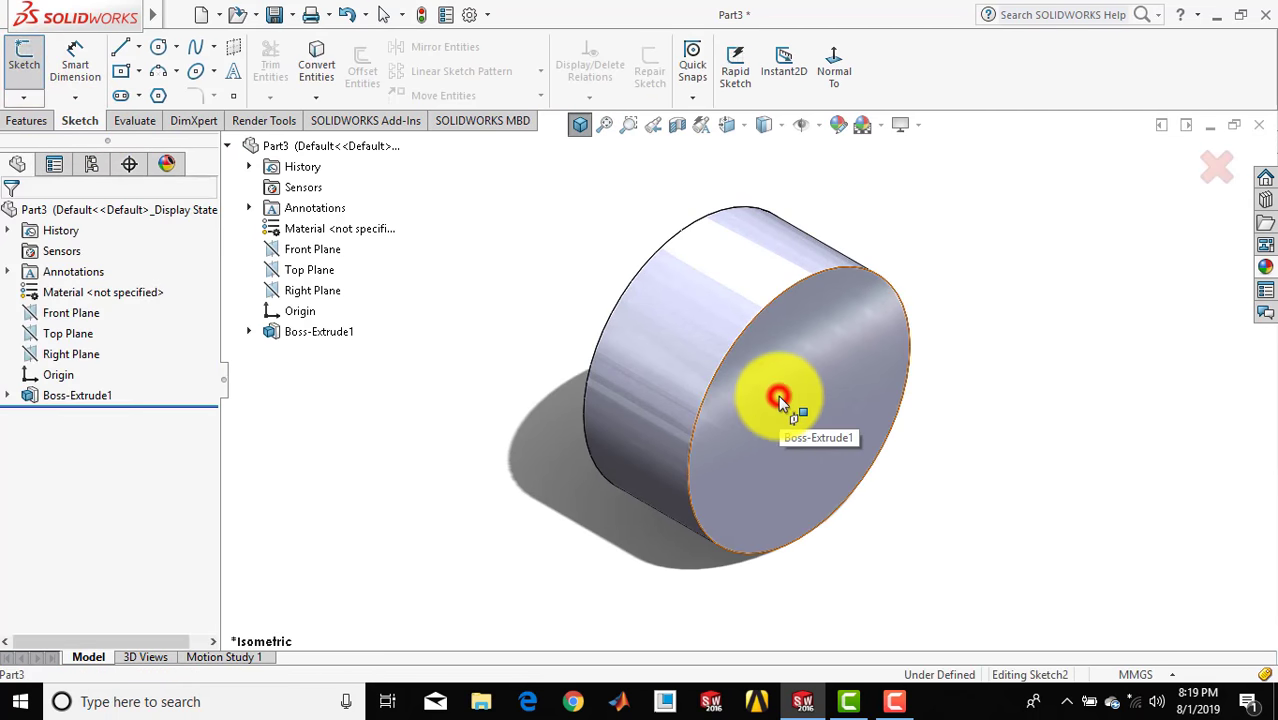
pyautogui.click(838, 78)
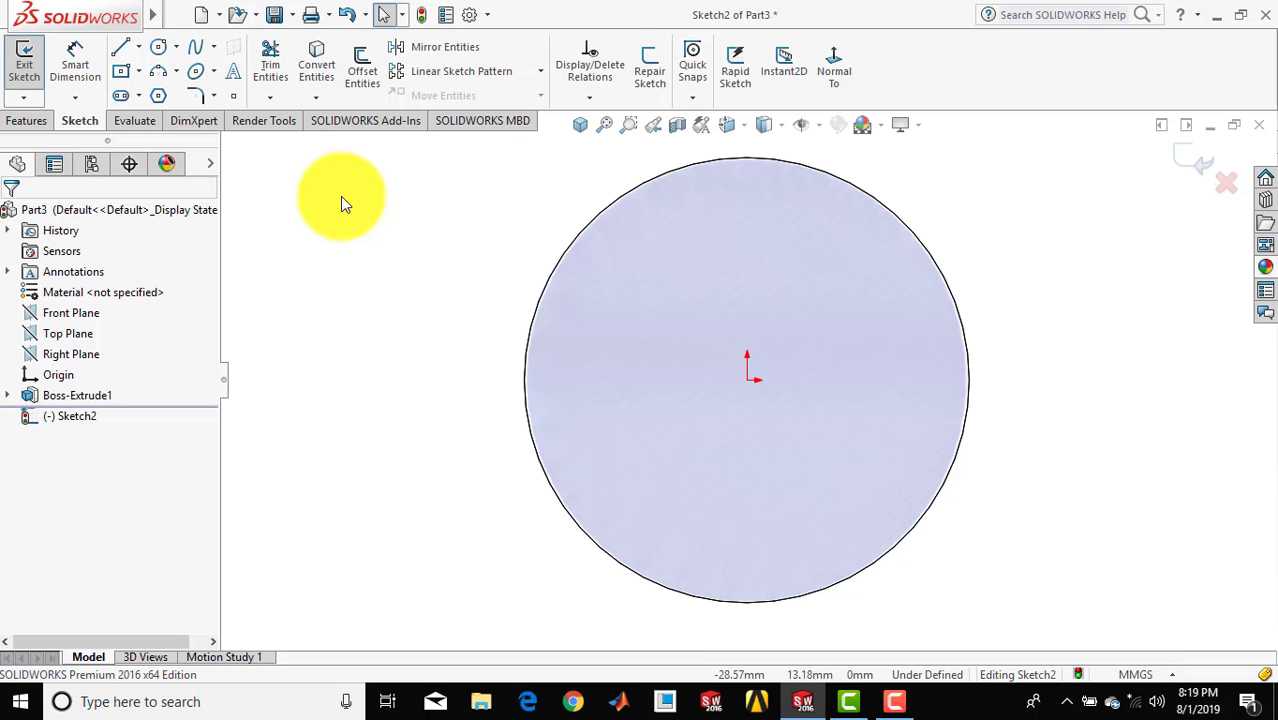
pyautogui.click(158, 50)
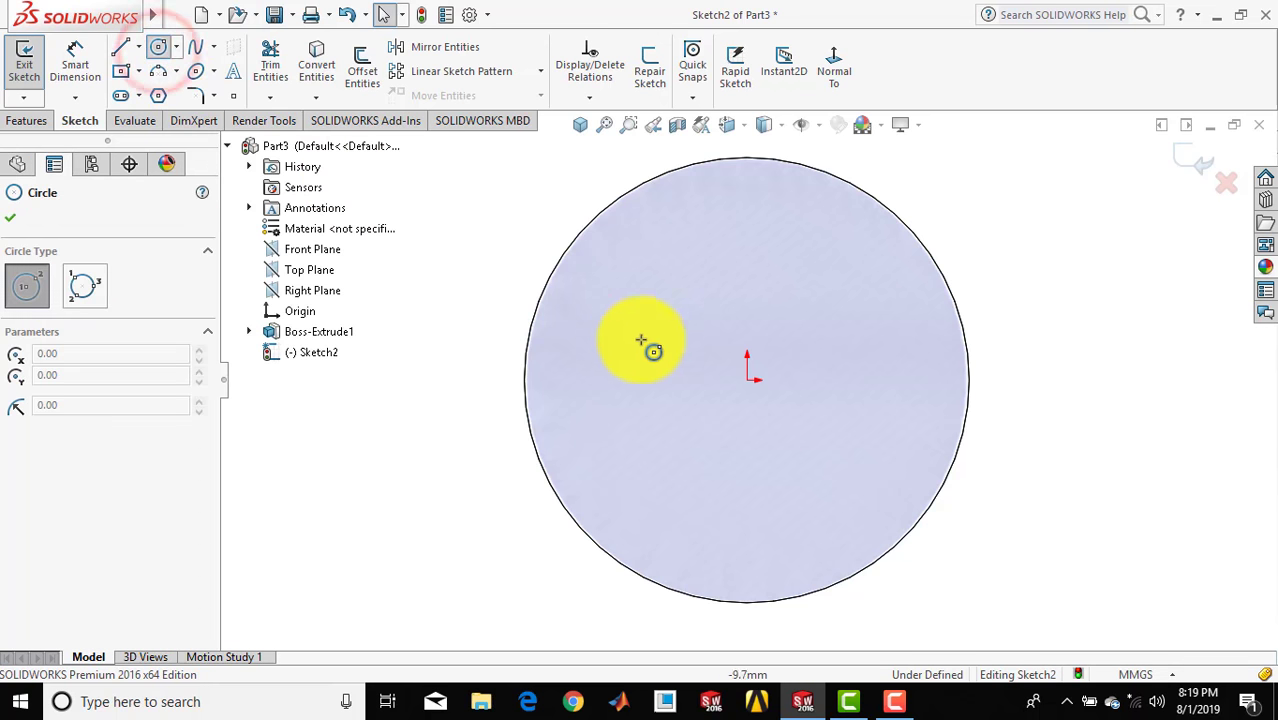
pyautogui.click(748, 380)
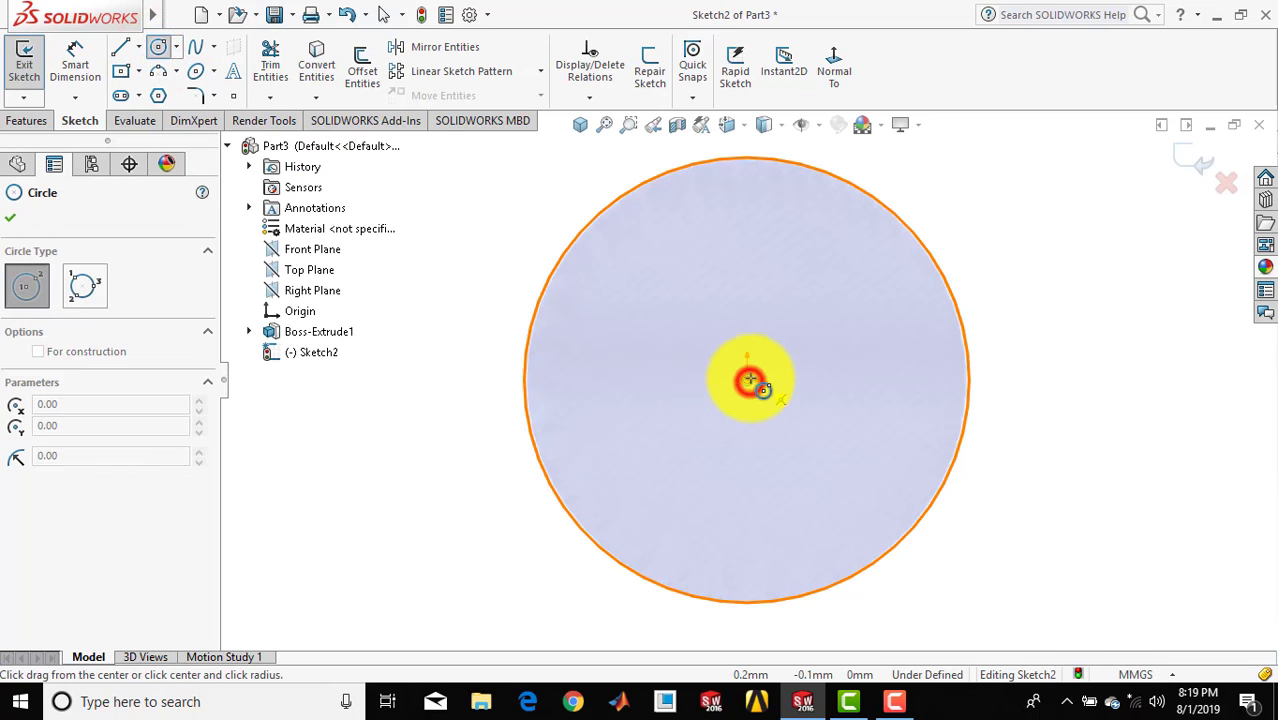
pyautogui.click(747, 316)
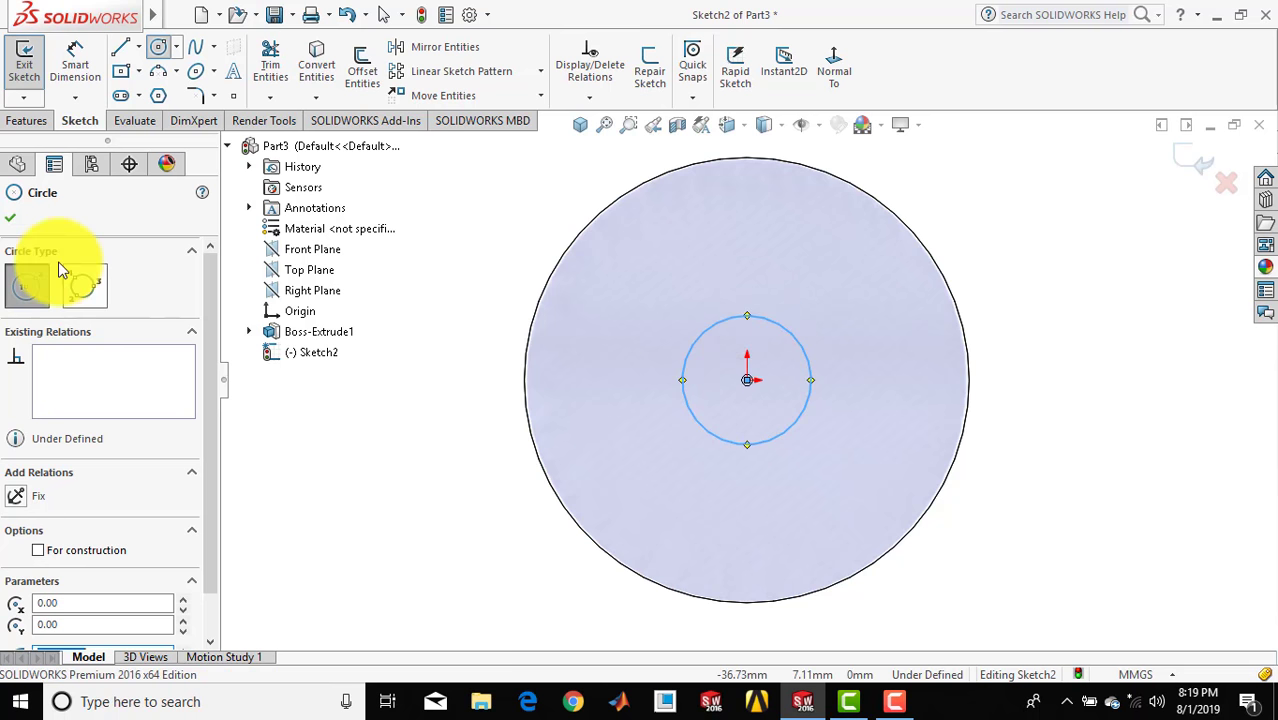
pyautogui.click(10, 218)
# Dimension the inner circle's diameter and set it to 10 mm
pyautogui.click(64, 78)
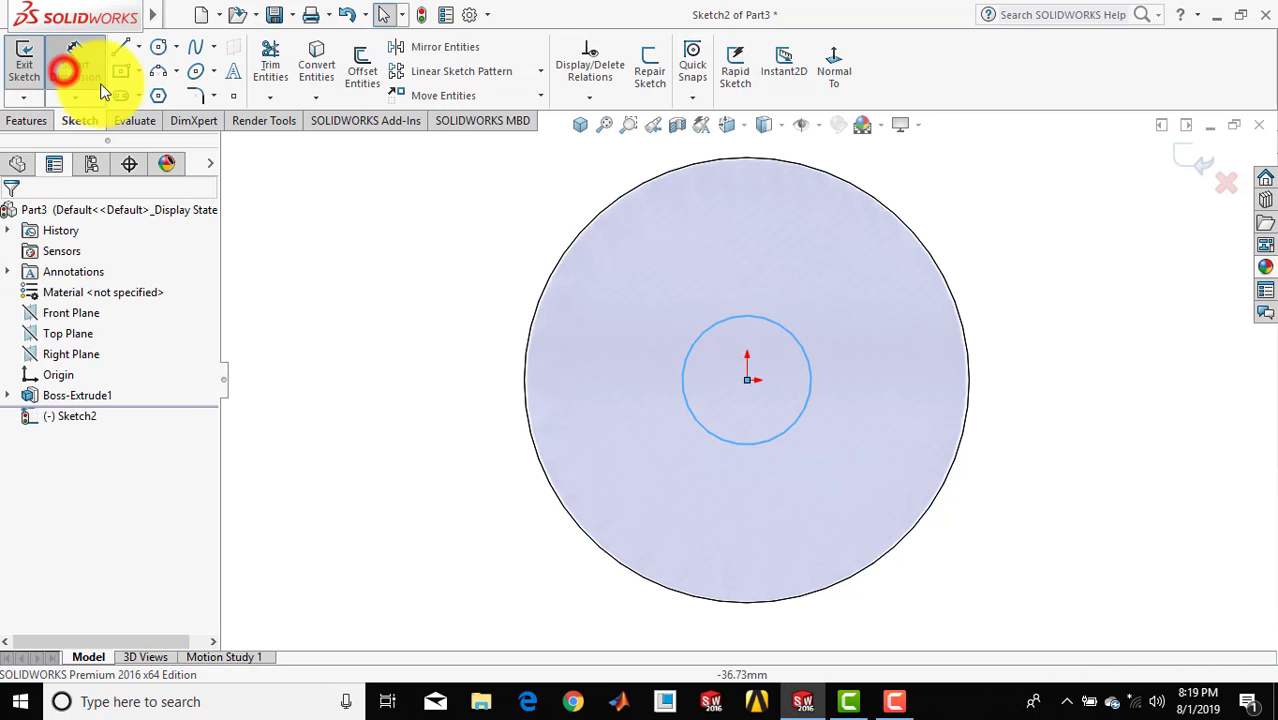
pyautogui.click(703, 336)
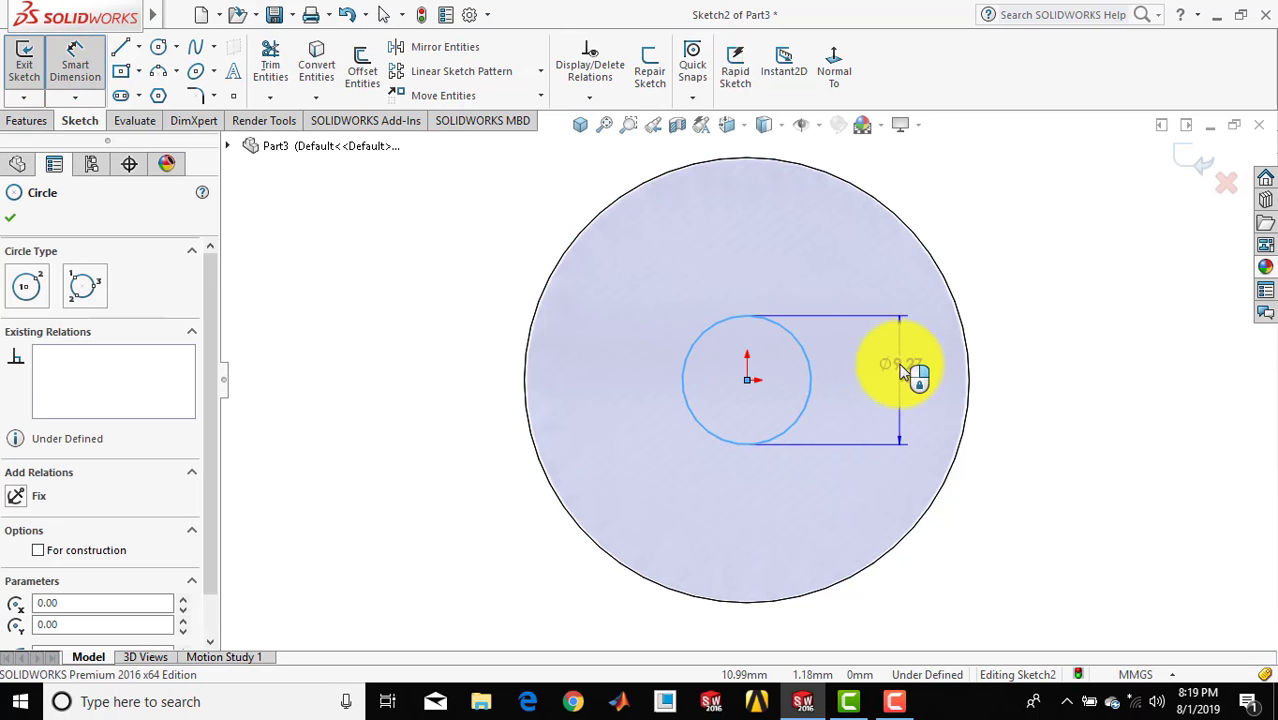
pyautogui.click(900, 370)
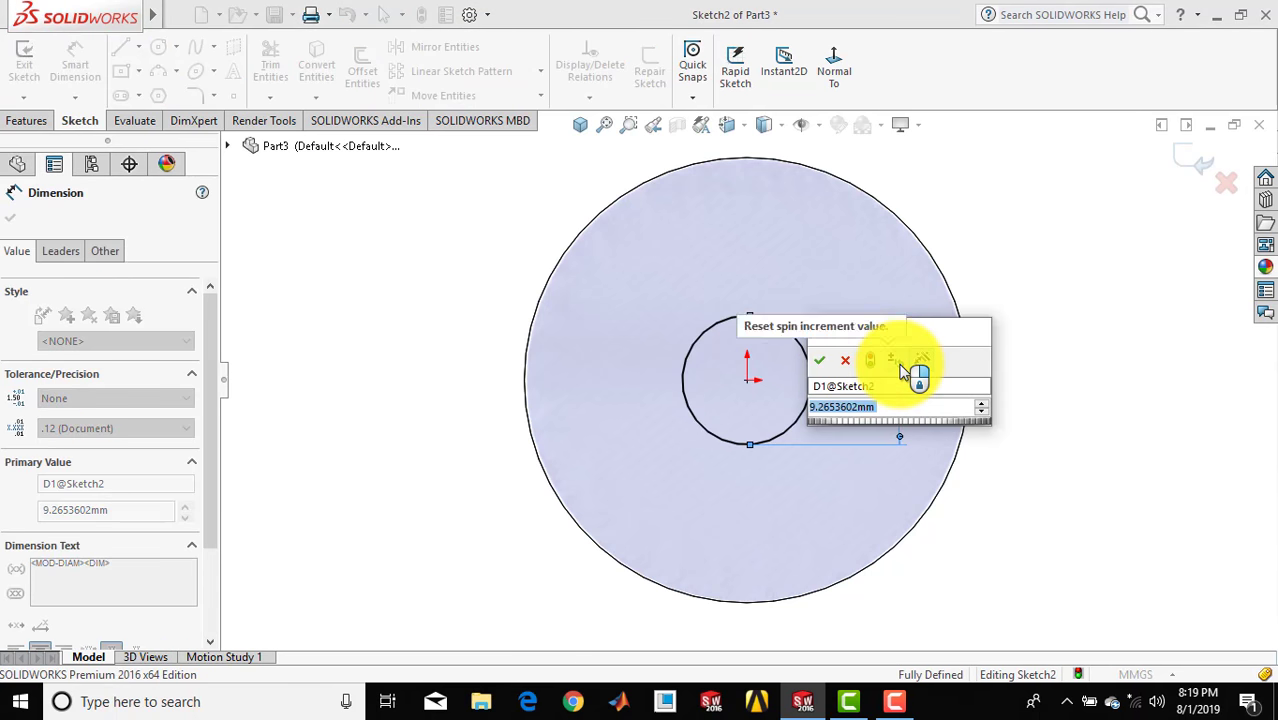
pyautogui.write('10')
pyautogui.press('Return')
pyautogui.click(1020, 270)
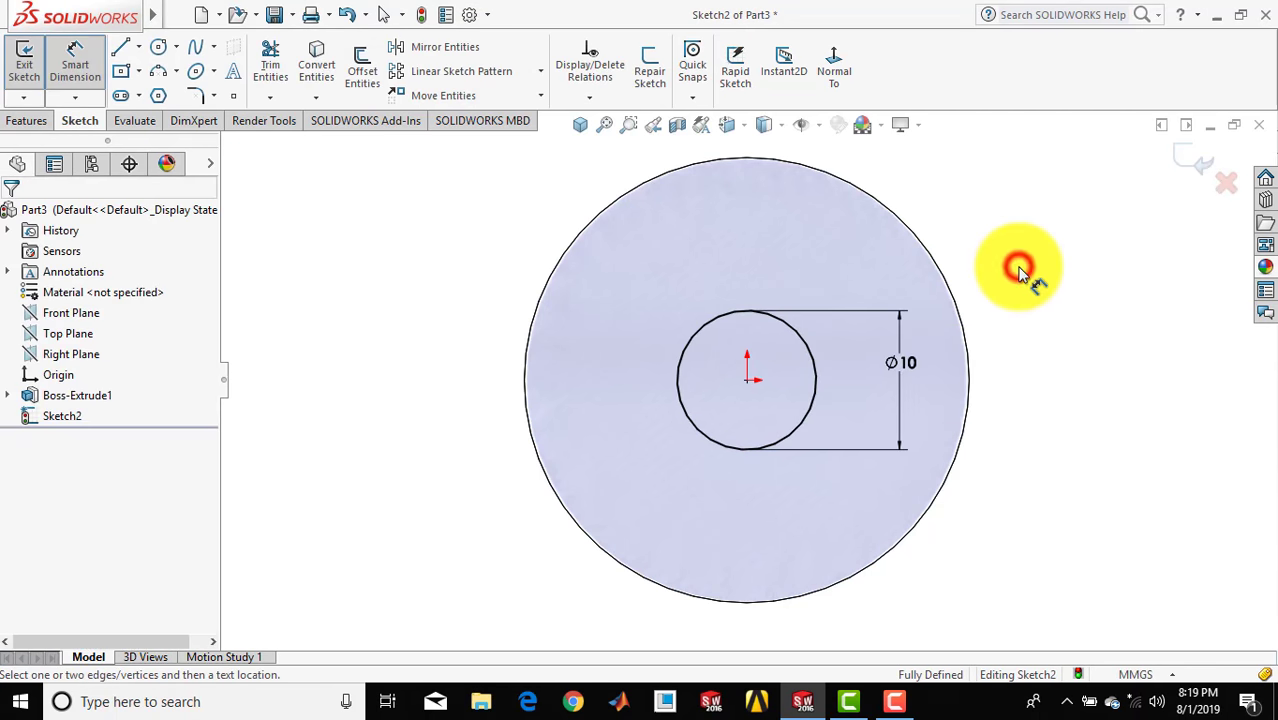
pyautogui.click(84, 80)
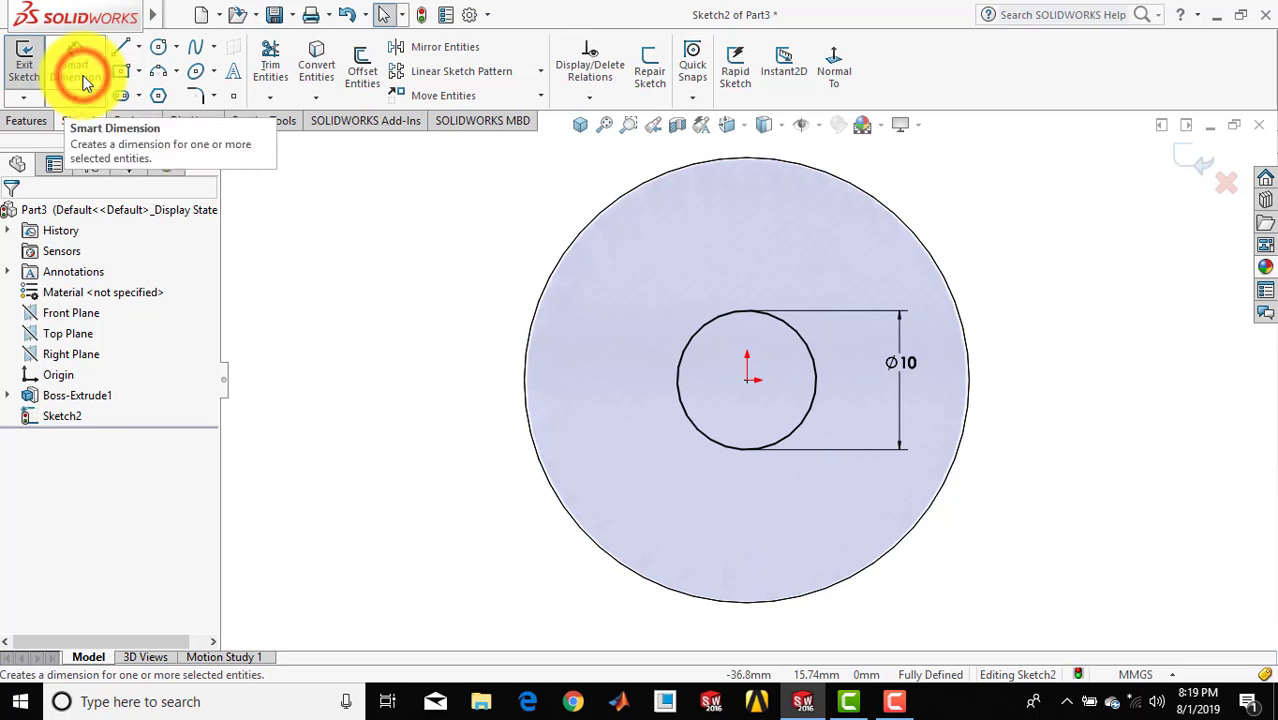
# Draw a center rectangle about 2.4 mm wide and 2.9 mm high, centred on the bore circle's top quadrant point
pyautogui.click(140, 72)
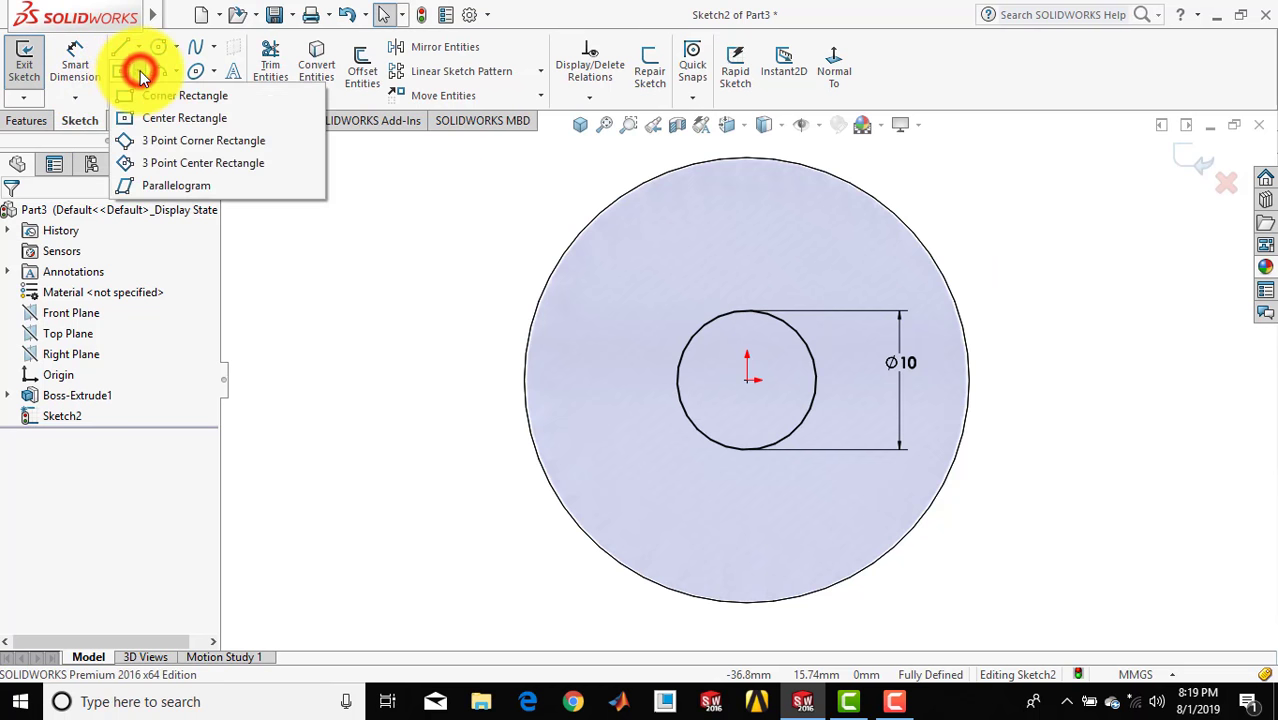
pyautogui.click(150, 121)
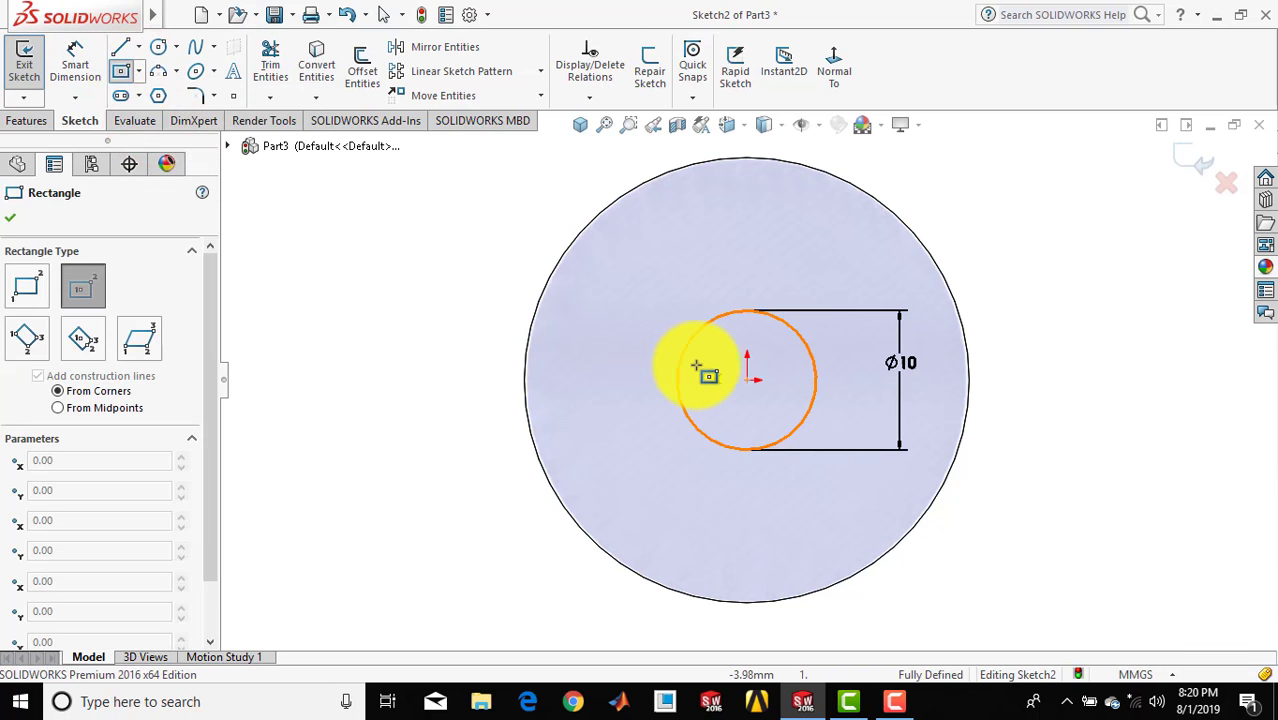
pyautogui.click(748, 310)
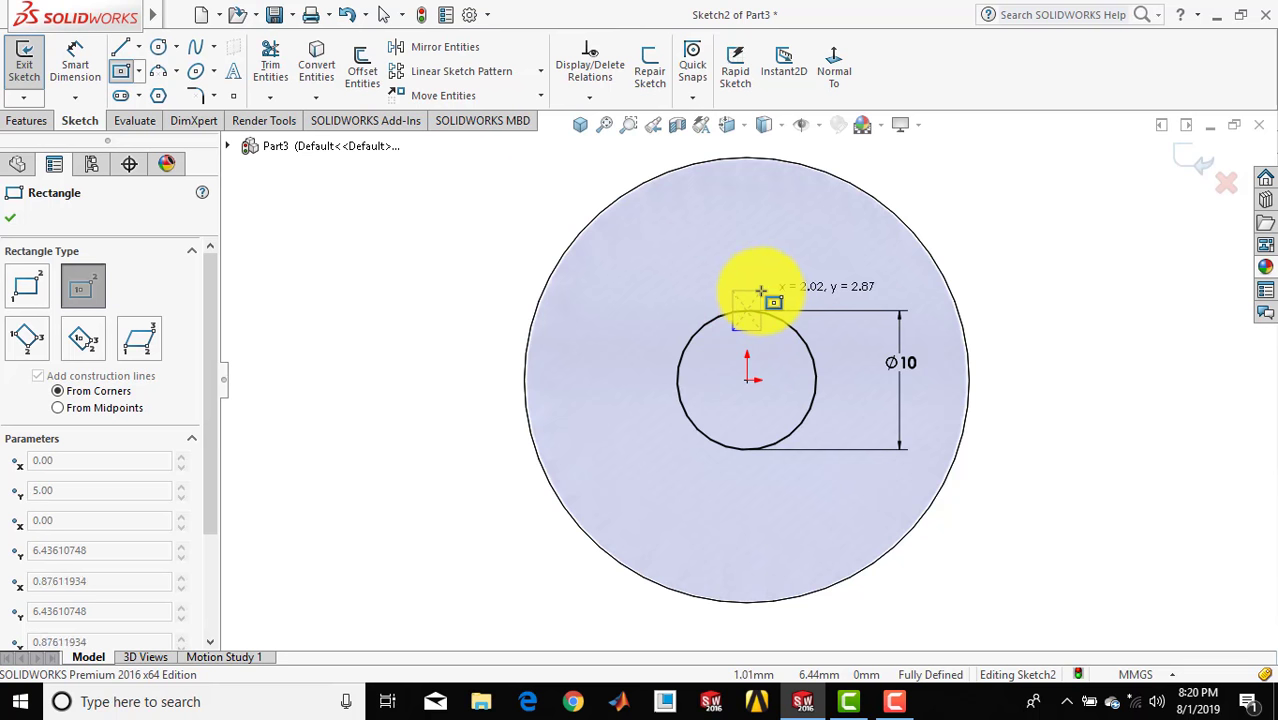
pyautogui.click(763, 290)
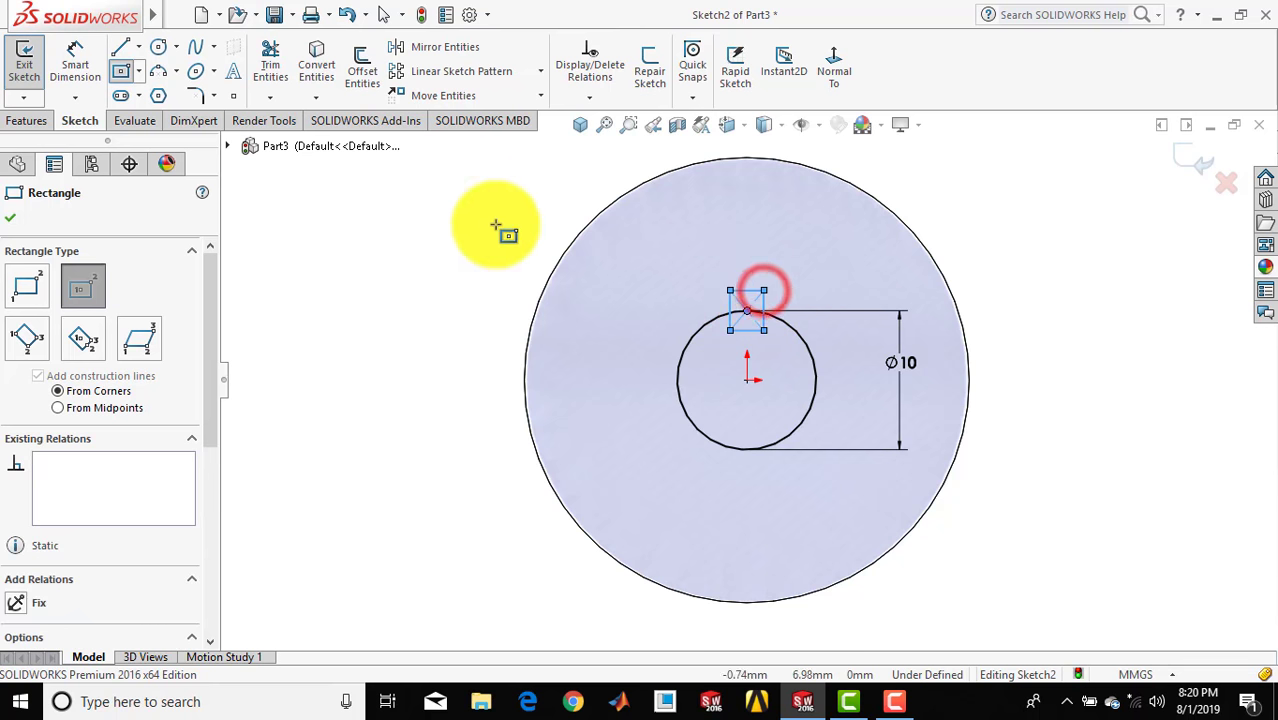
pyautogui.click(6, 222)
# Dimension the rectangle's width along its upper edge and set it to 2 mm
pyautogui.click(75, 65)
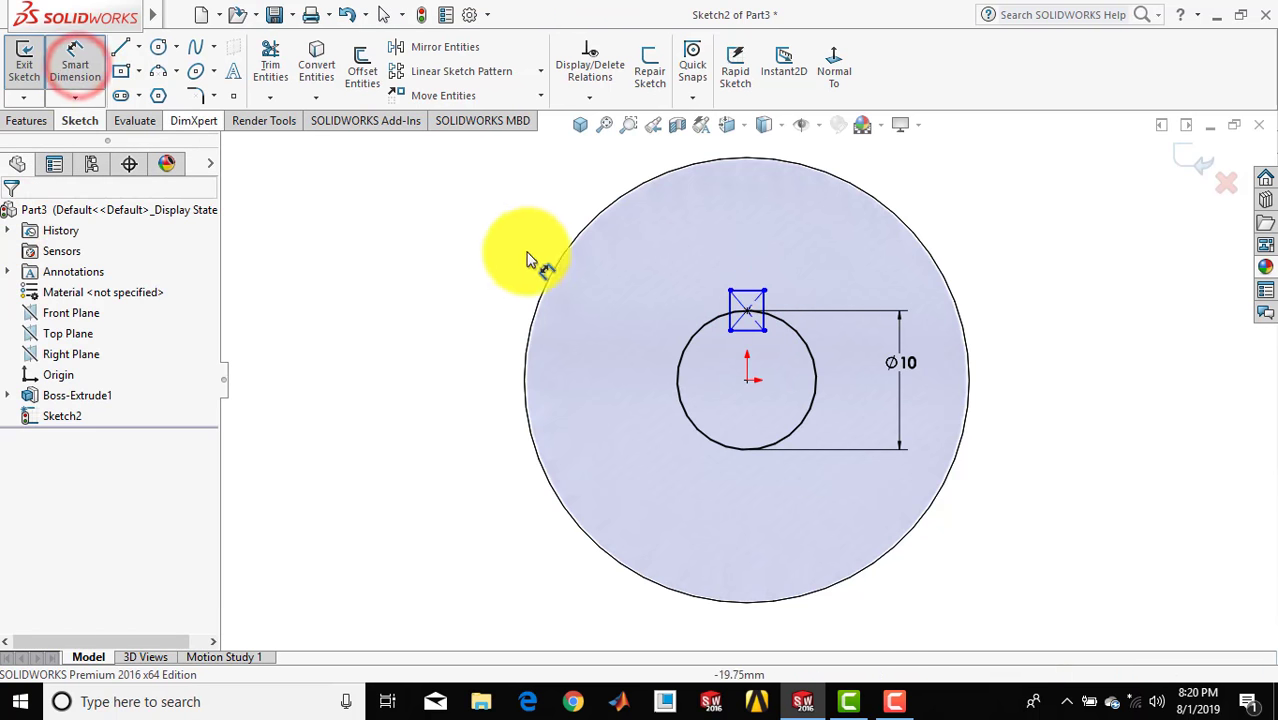
pyautogui.click(743, 300)
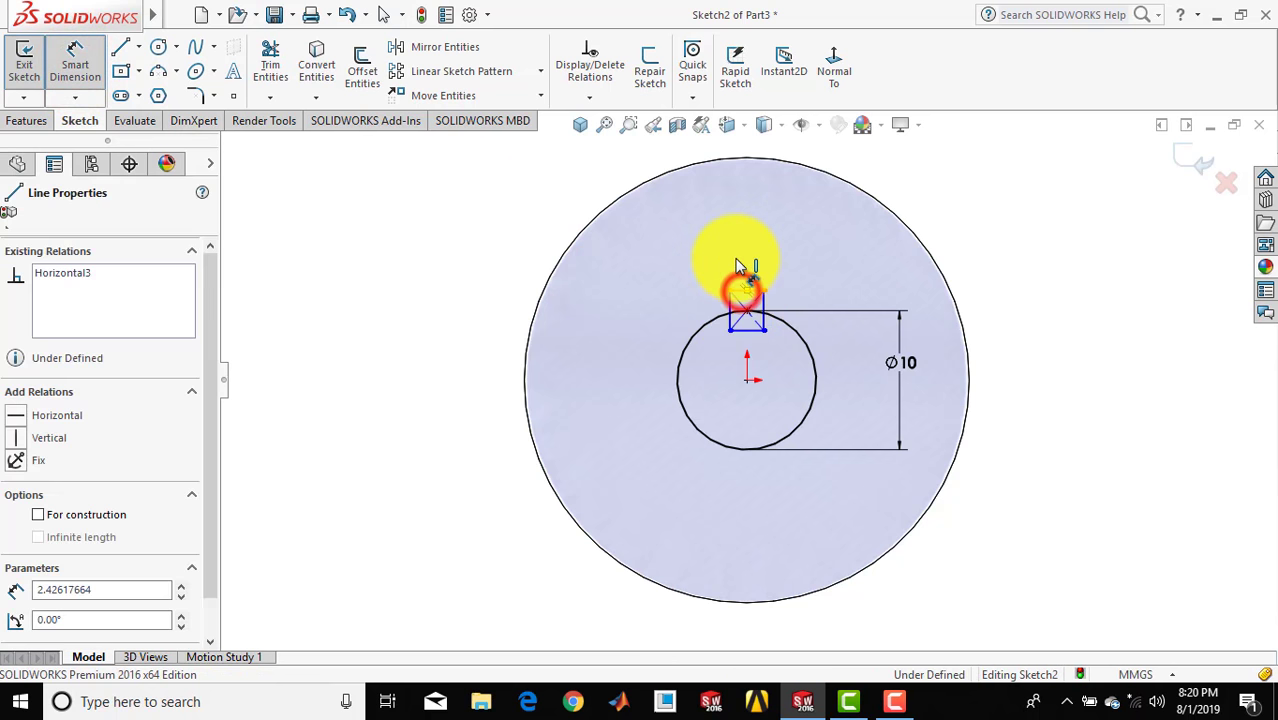
pyautogui.click(735, 262)
pyautogui.write('2')
pyautogui.press('Return')
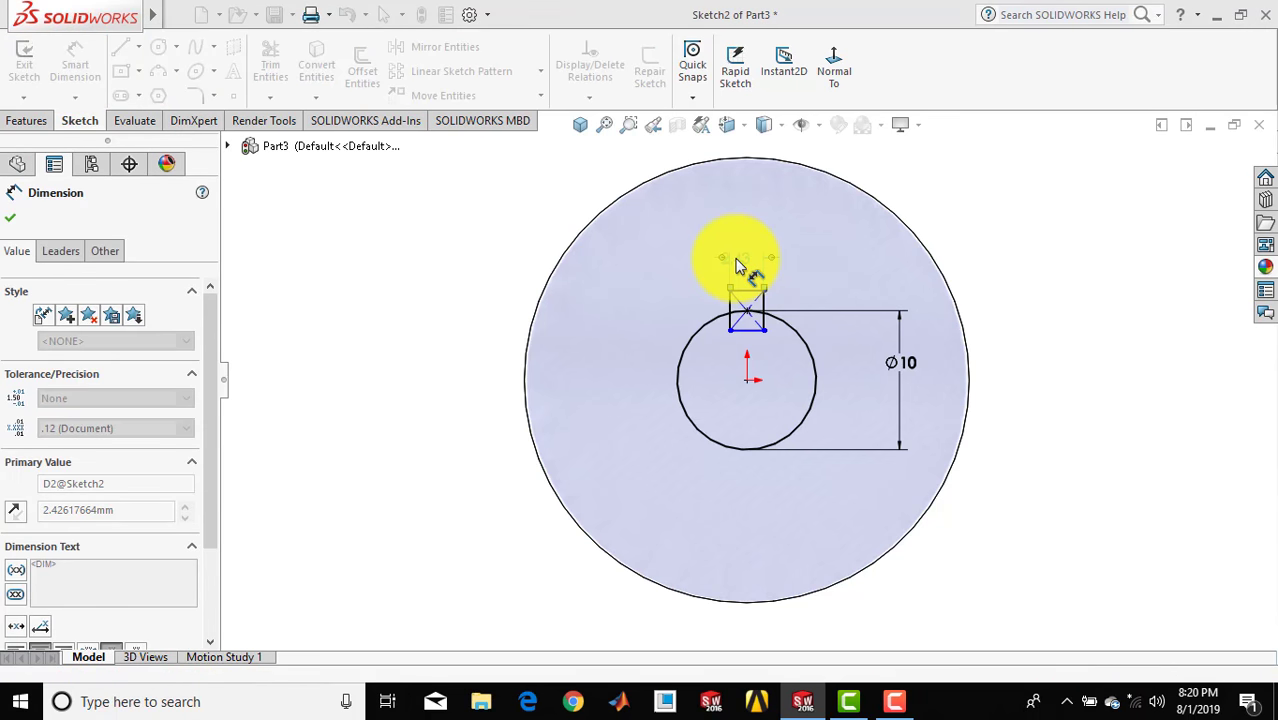
pyautogui.click(1012, 258)
# Dimension the rectangle's height along its side edge and set it to 2 mm
pyautogui.click(763, 305)
pyautogui.click(782, 311)
pyautogui.write('2')
pyautogui.press('Return')
pyautogui.click(1003, 210)
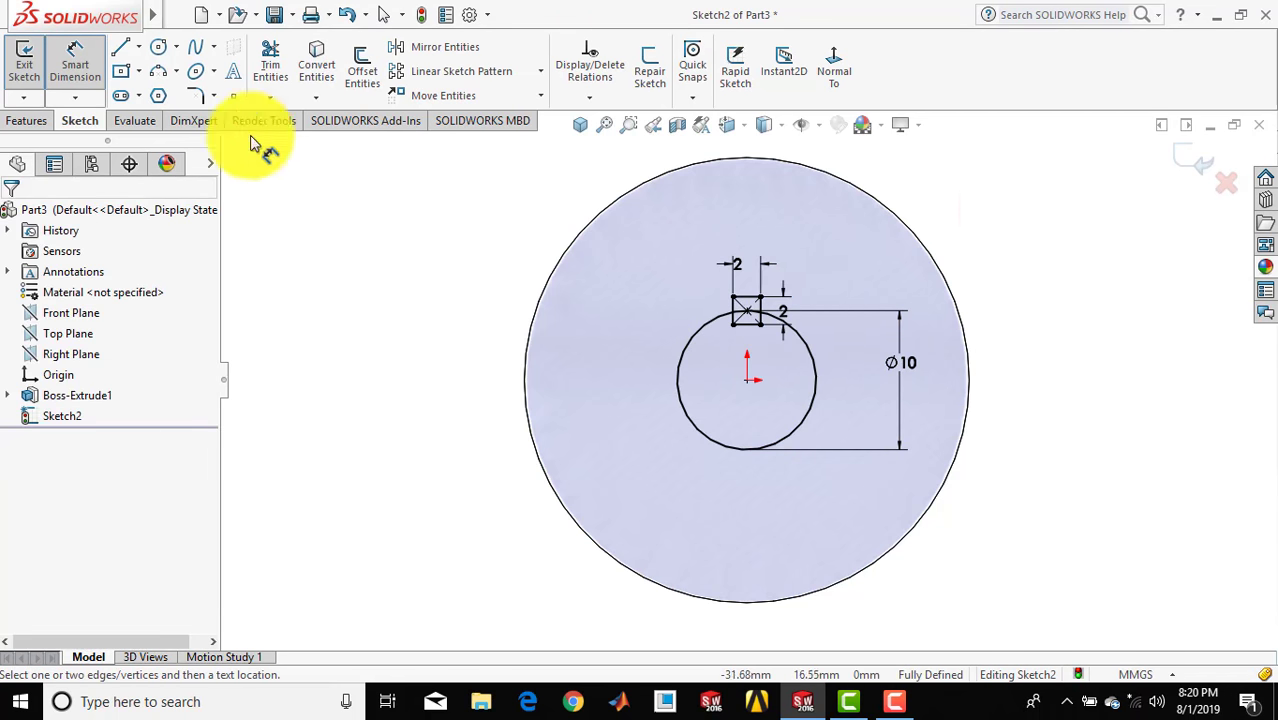
pyautogui.click(84, 60)
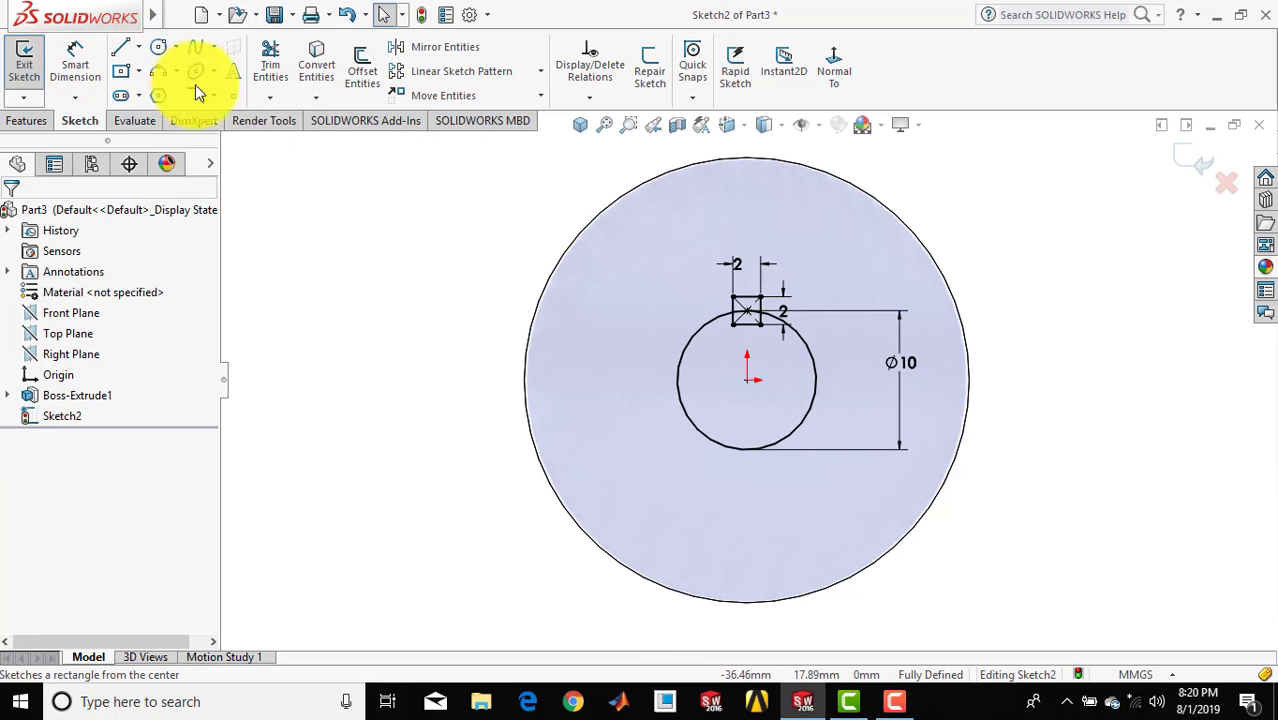
# Power-trim the rectangle lines inside the bore circle and the arc between its sides, leaving one closed bore-and-keyway outline
pyautogui.click(270, 66)
pyautogui.scroll(-5, 750, 312)
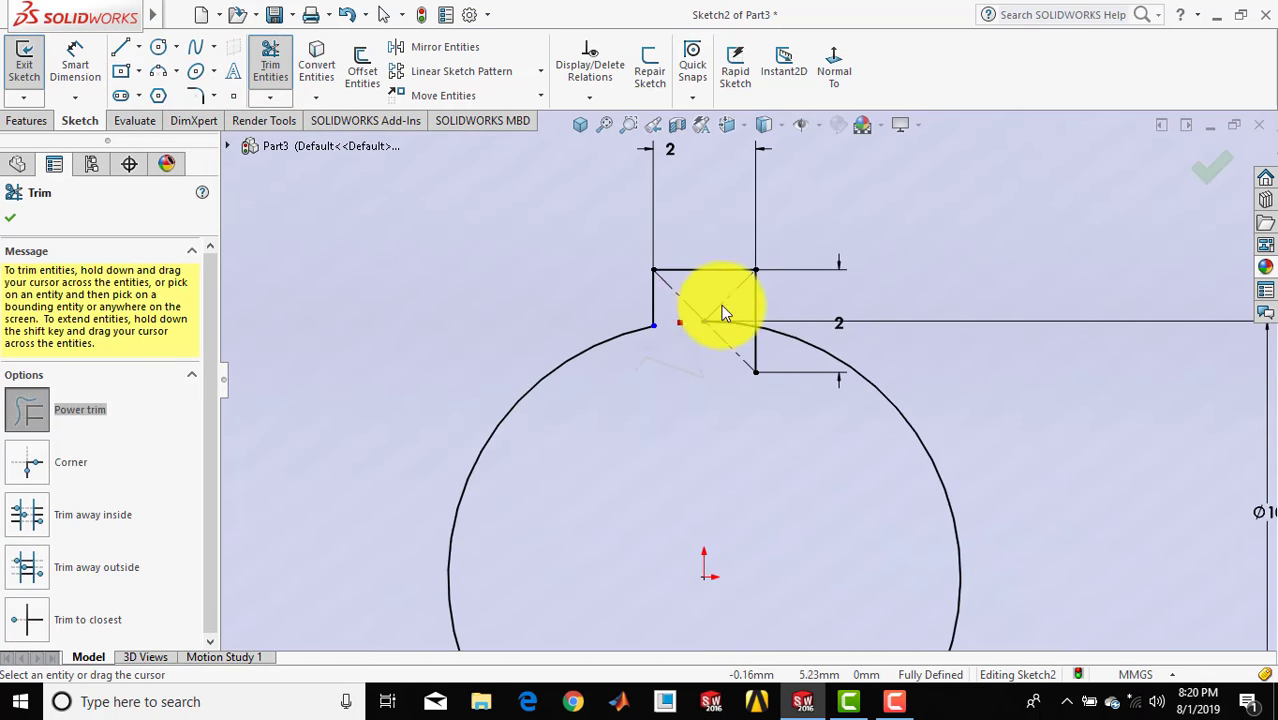
pyautogui.moveTo(782, 382); pyautogui.dragTo(765, 375)
pyautogui.scroll(4, 765, 375)
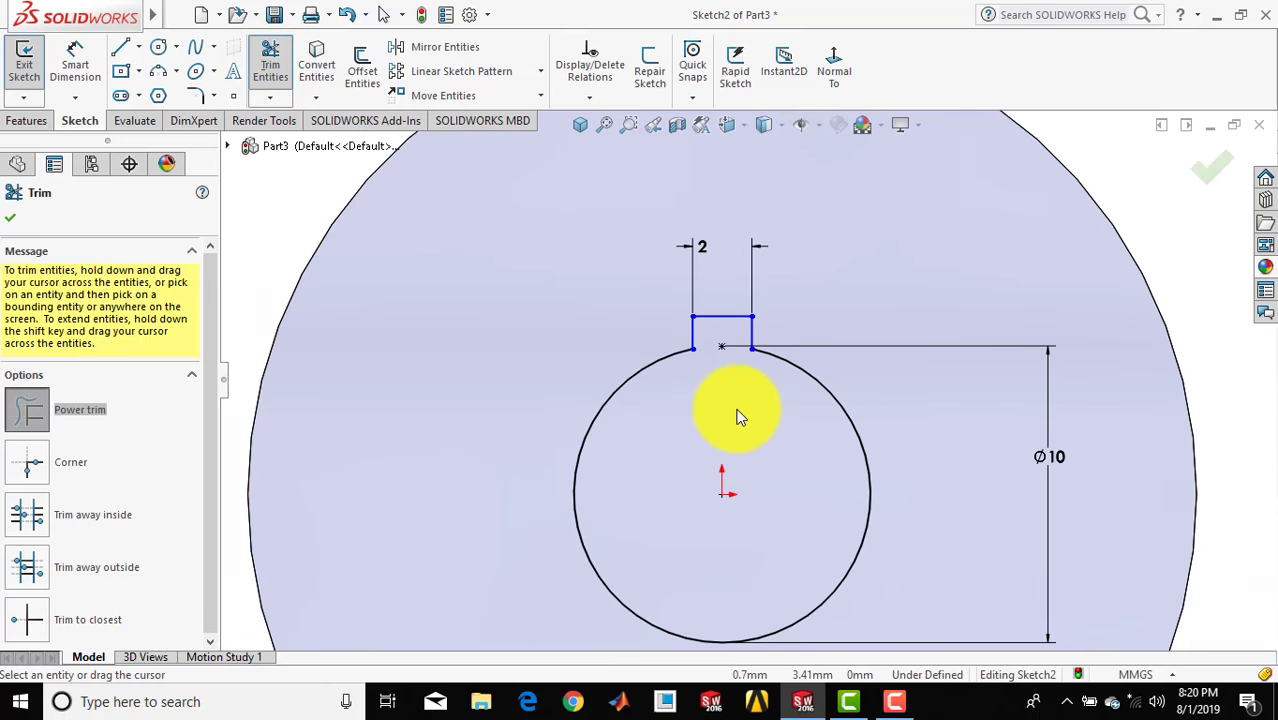
pyautogui.scroll(-2, 720, 467)
pyautogui.scroll(2, 681, 428)
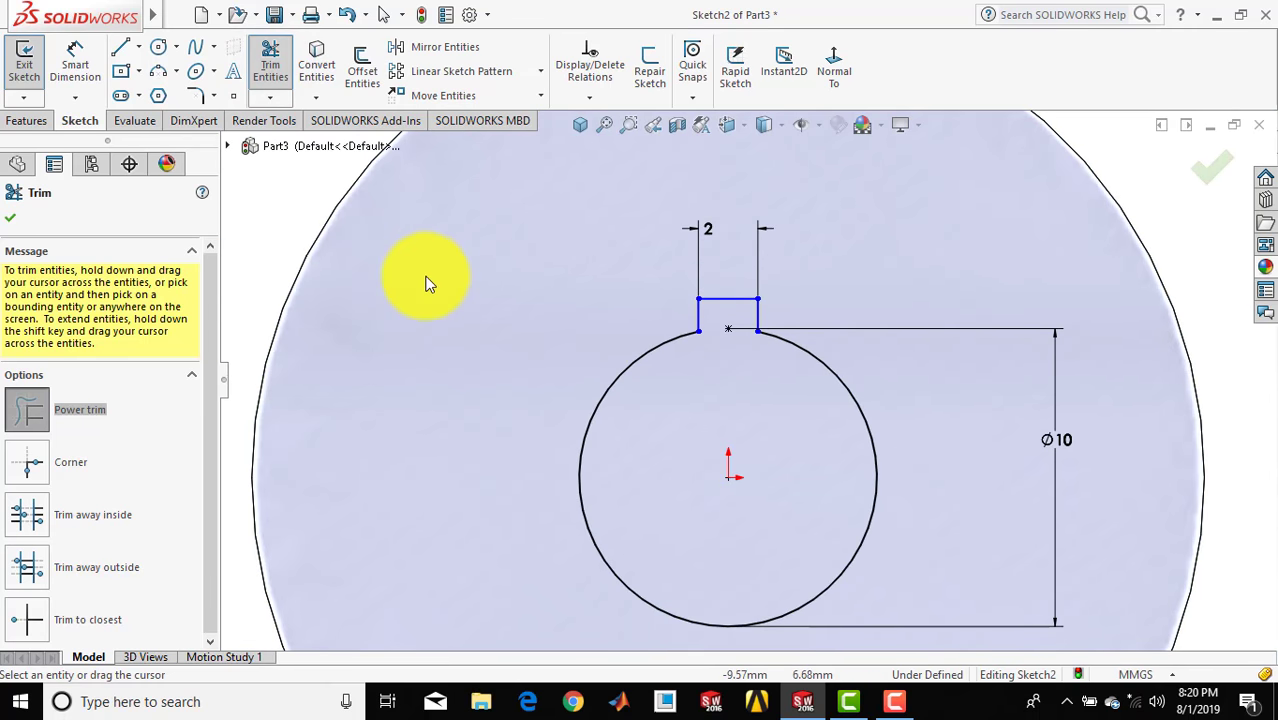
pyautogui.click(9, 219)
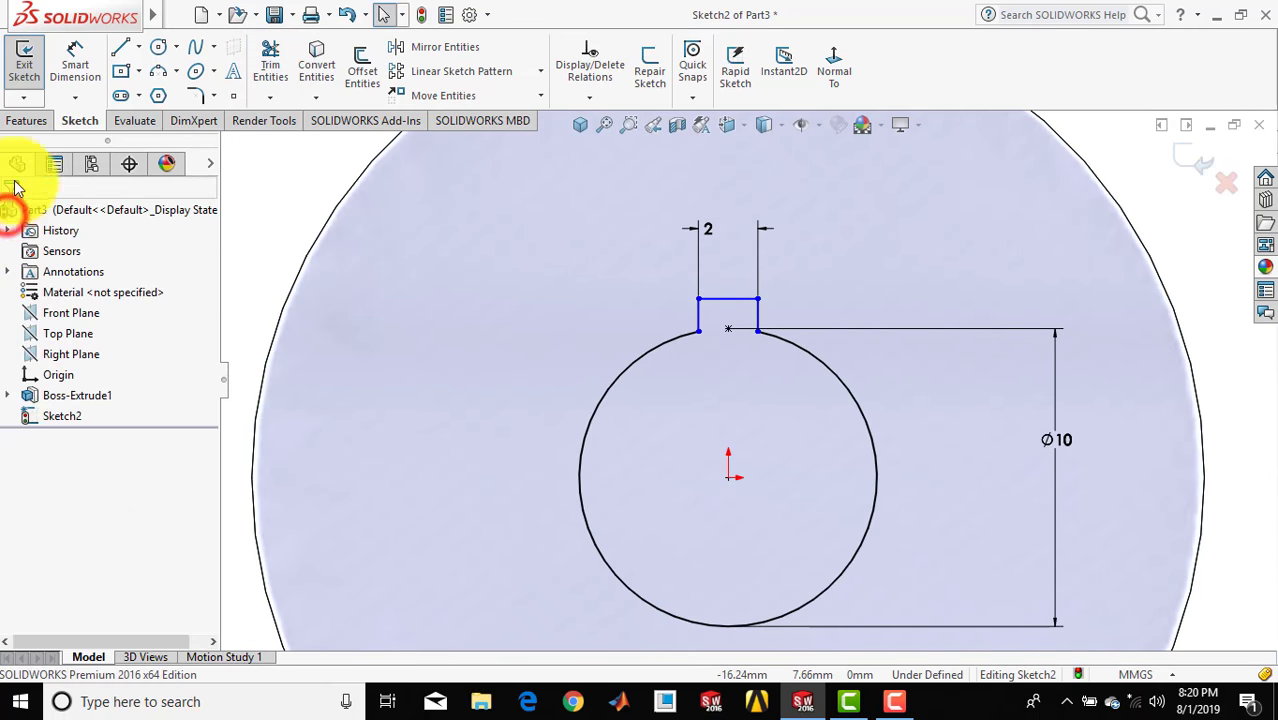
# Cut-extrude the bore-and-keyway profile with the Through All end condition and show the part in isometric view
pyautogui.click(25, 121)
pyautogui.click(280, 68)
pyautogui.click(583, 122)
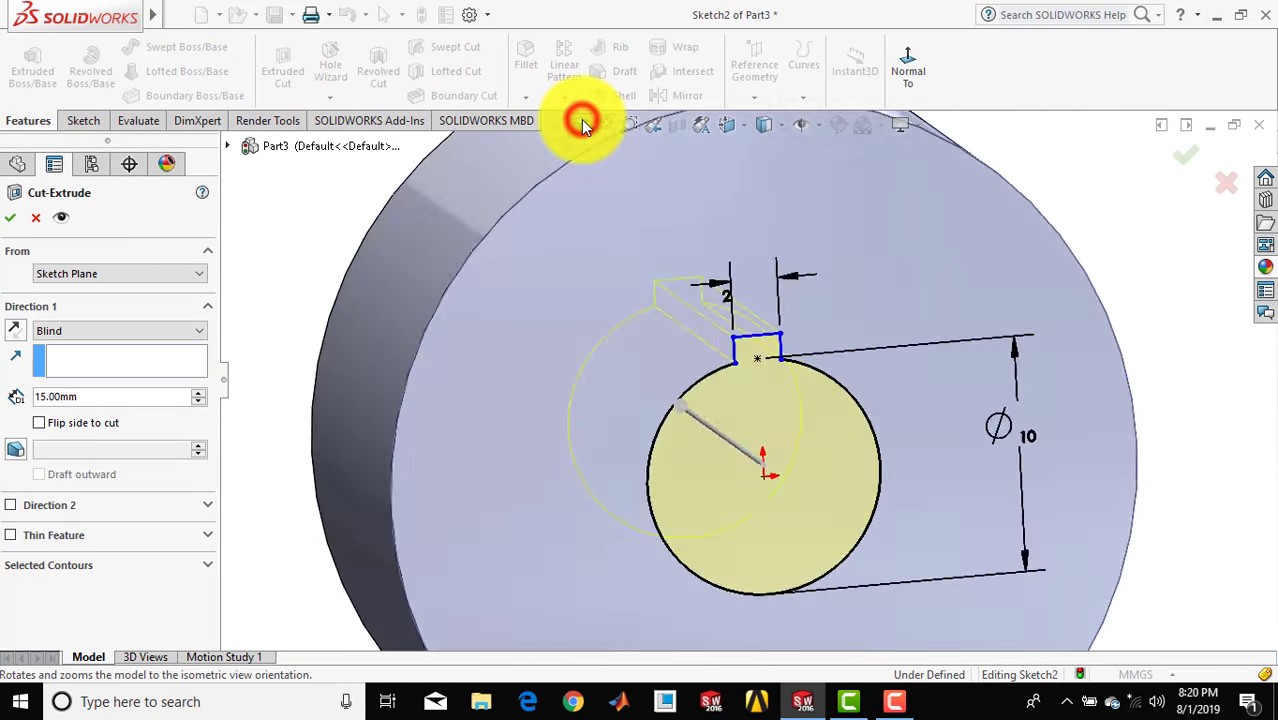
pyautogui.click(107, 334)
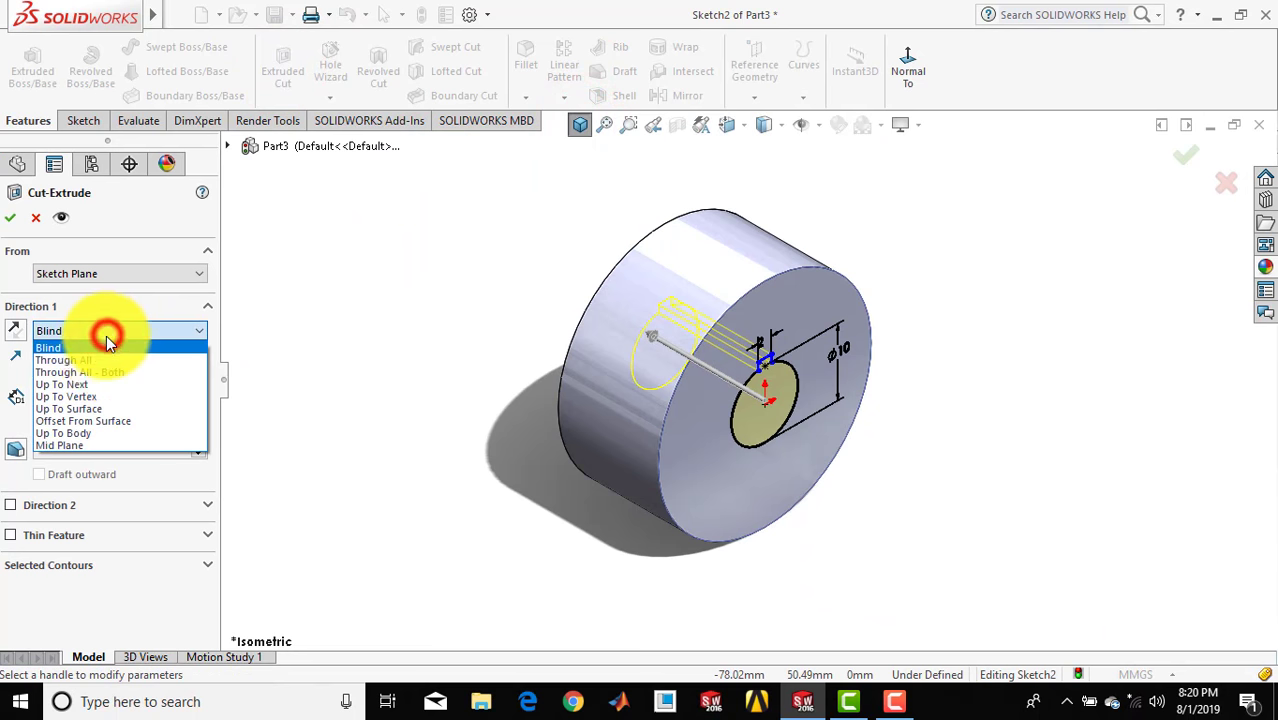
pyautogui.click(100, 359)
pyautogui.click(11, 217)
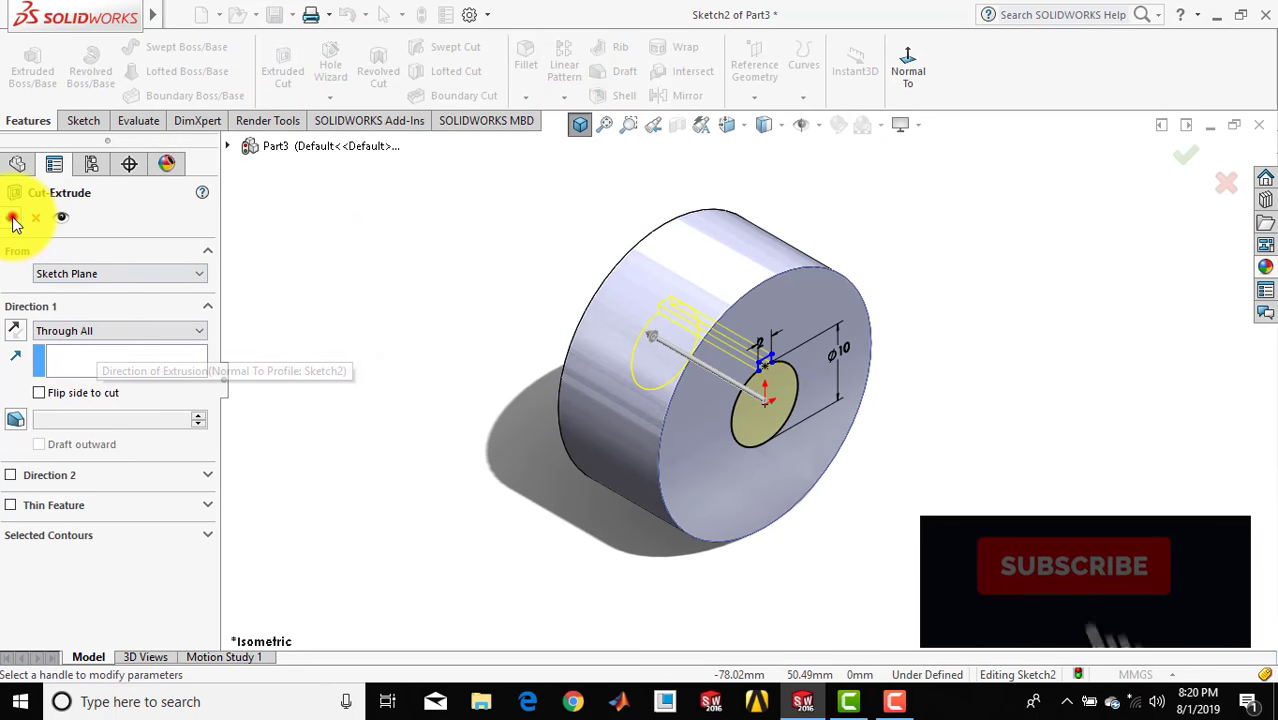
pyautogui.click(530, 252)
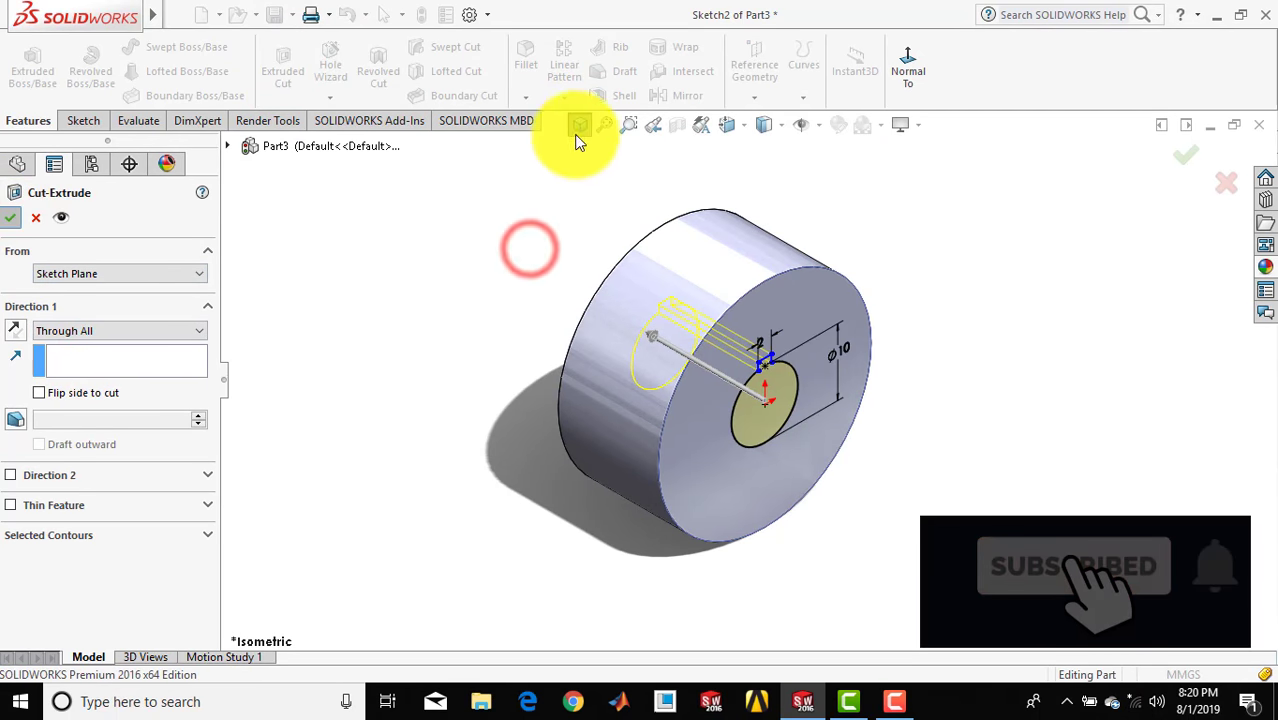
pyautogui.click(579, 124)
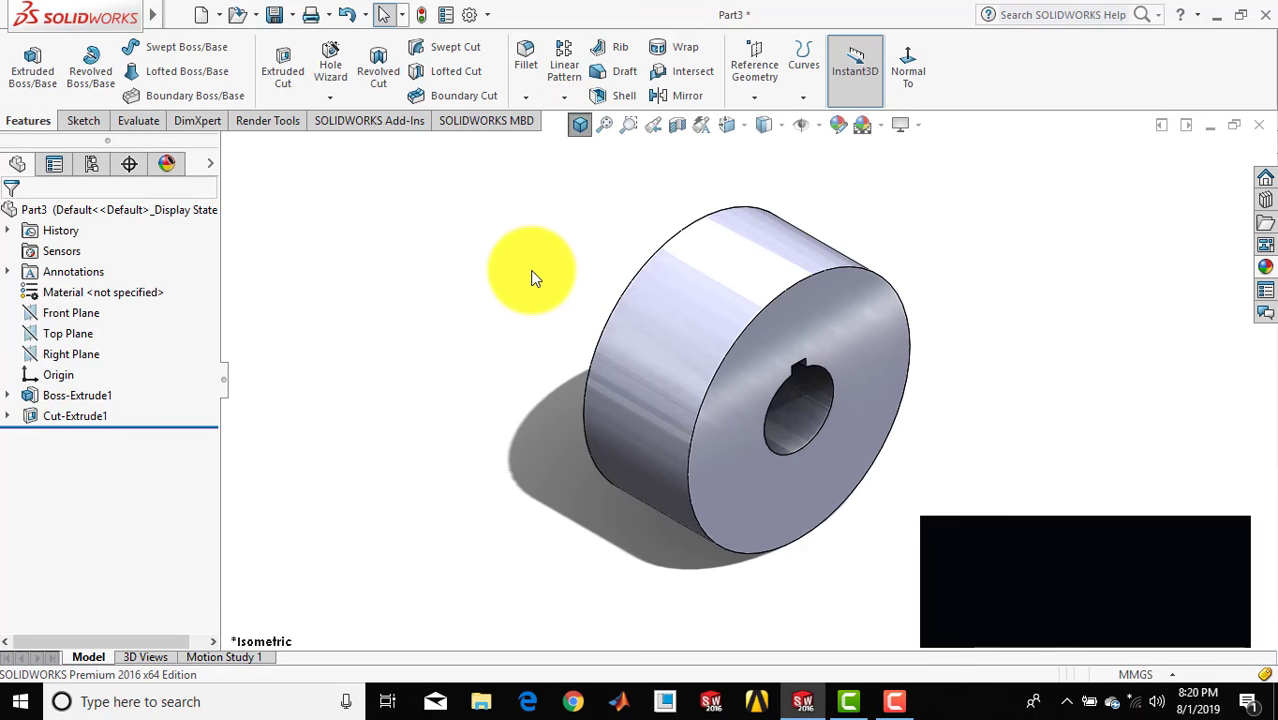
# Start a sketch on the disc's flat front face and draw two circles centred on the origin, about 18.3 mm and 25.2 mm in diameter
pyautogui.click(84, 120)
pyautogui.click(35, 62)
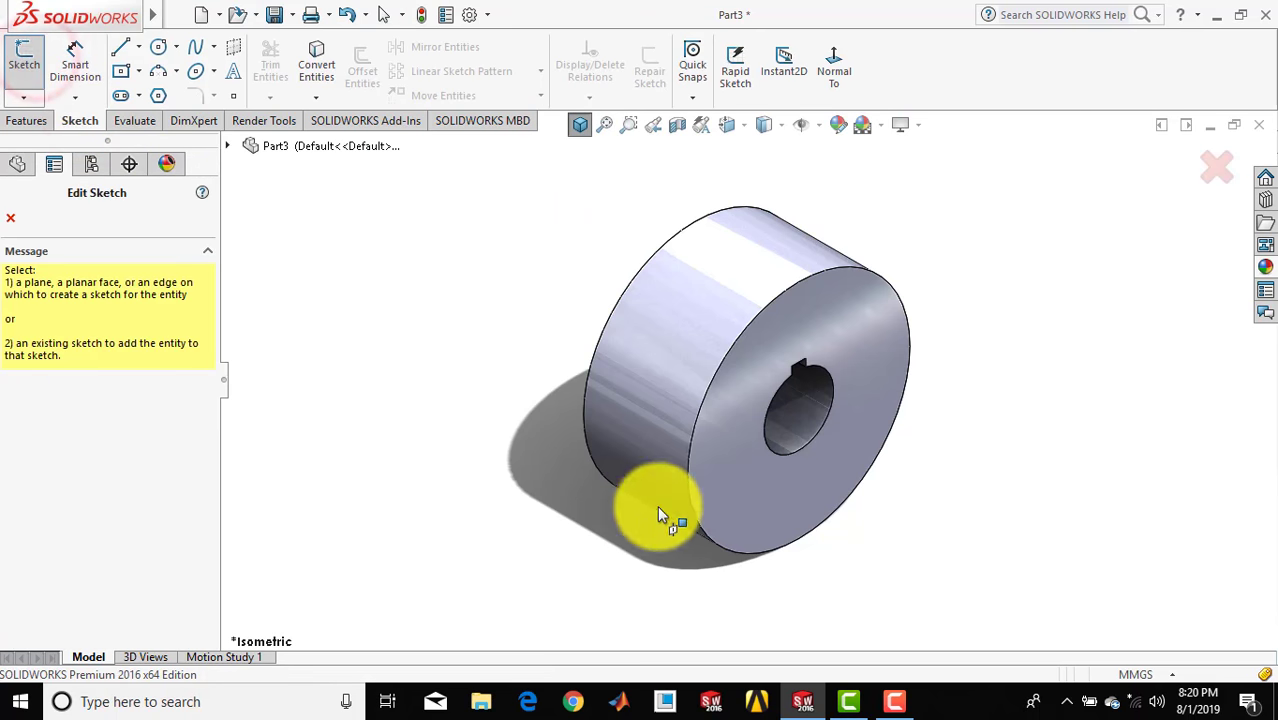
pyautogui.click(726, 397)
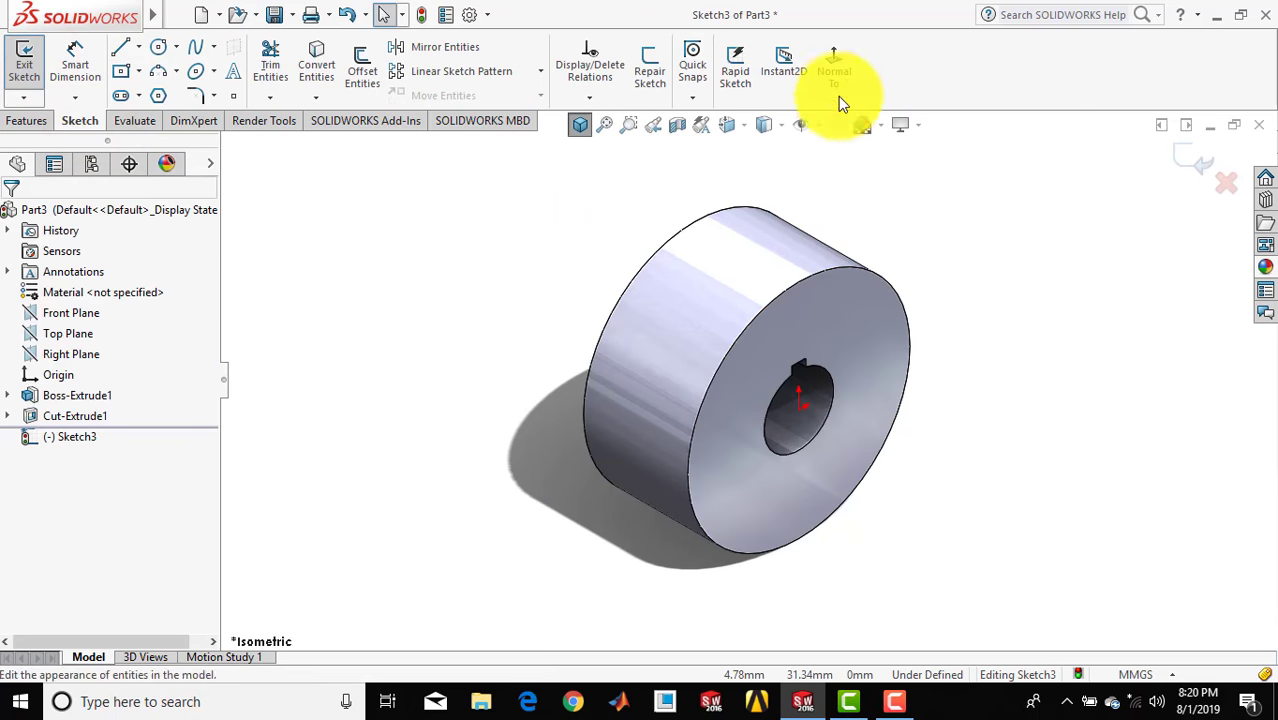
pyautogui.click(838, 76)
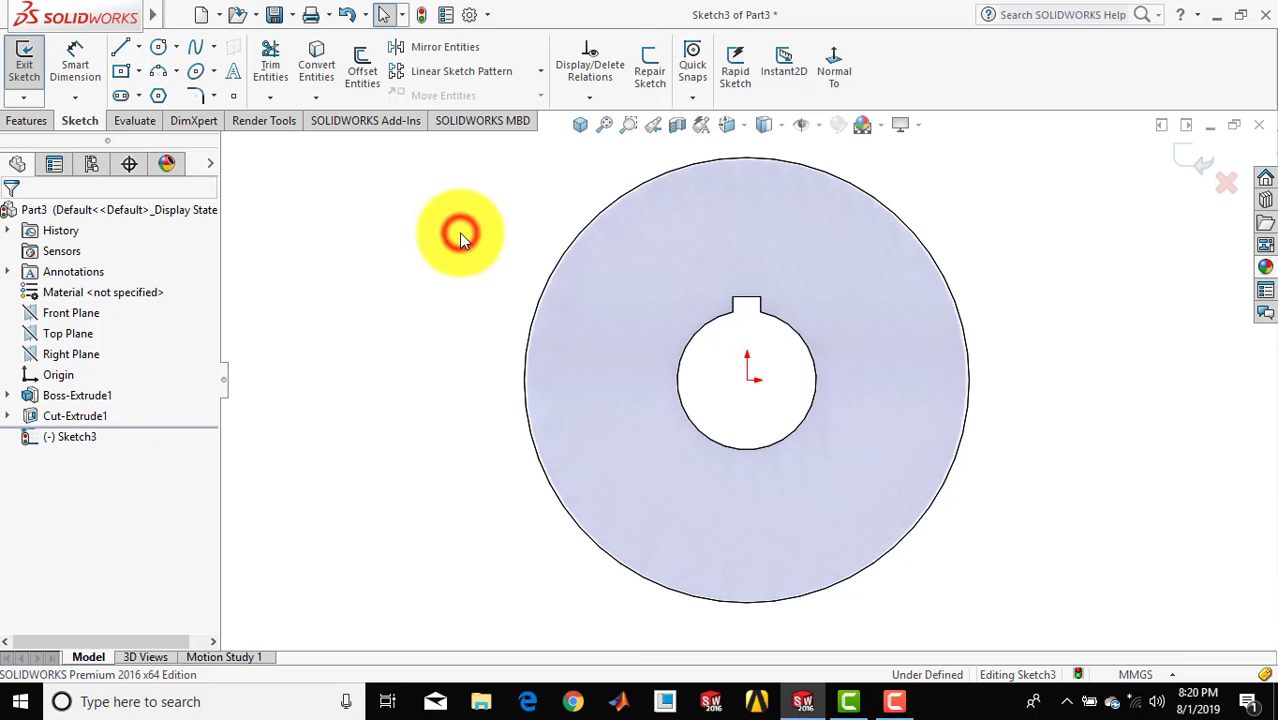
pyautogui.click(158, 47)
pyautogui.click(747, 380)
pyautogui.click(785, 257)
pyautogui.click(747, 380)
pyautogui.click(787, 208)
pyautogui.press('Escape')
pyautogui.click(414, 208)
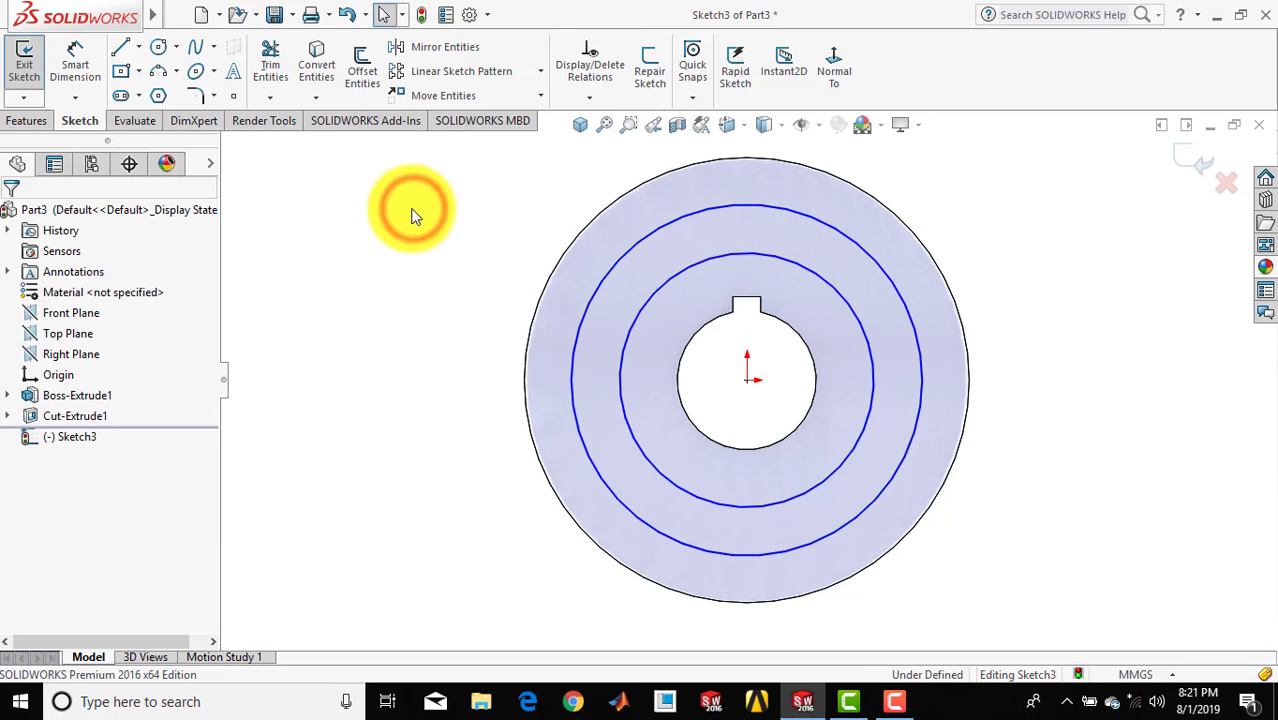
# Dimension the outer sketch circle's diameter and set it to 25 mm
pyautogui.click(88, 70)
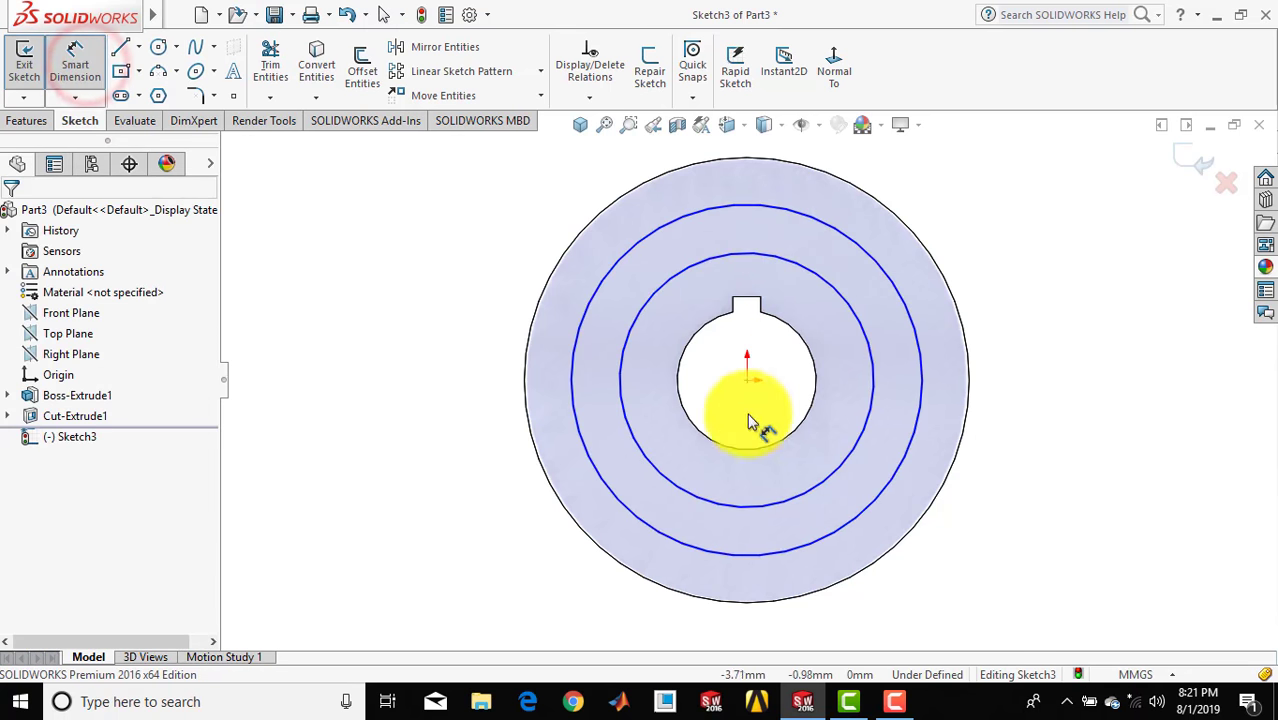
pyautogui.click(920, 360)
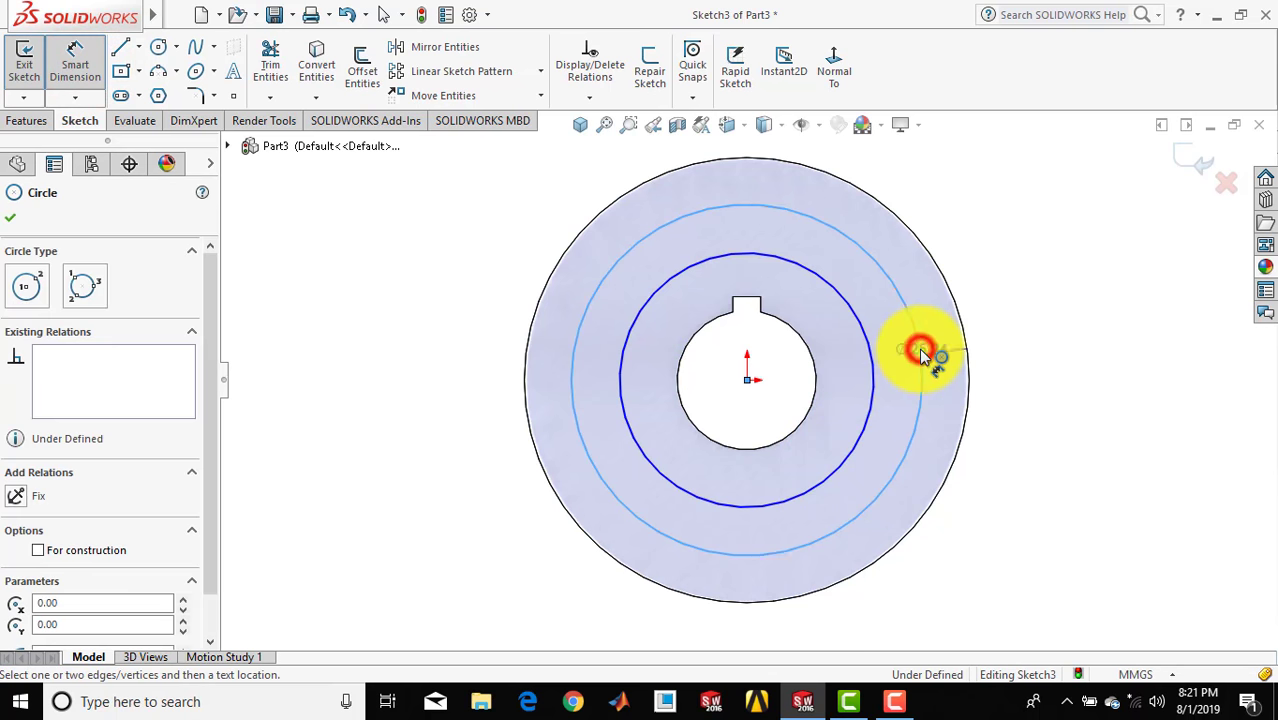
pyautogui.click(1035, 355)
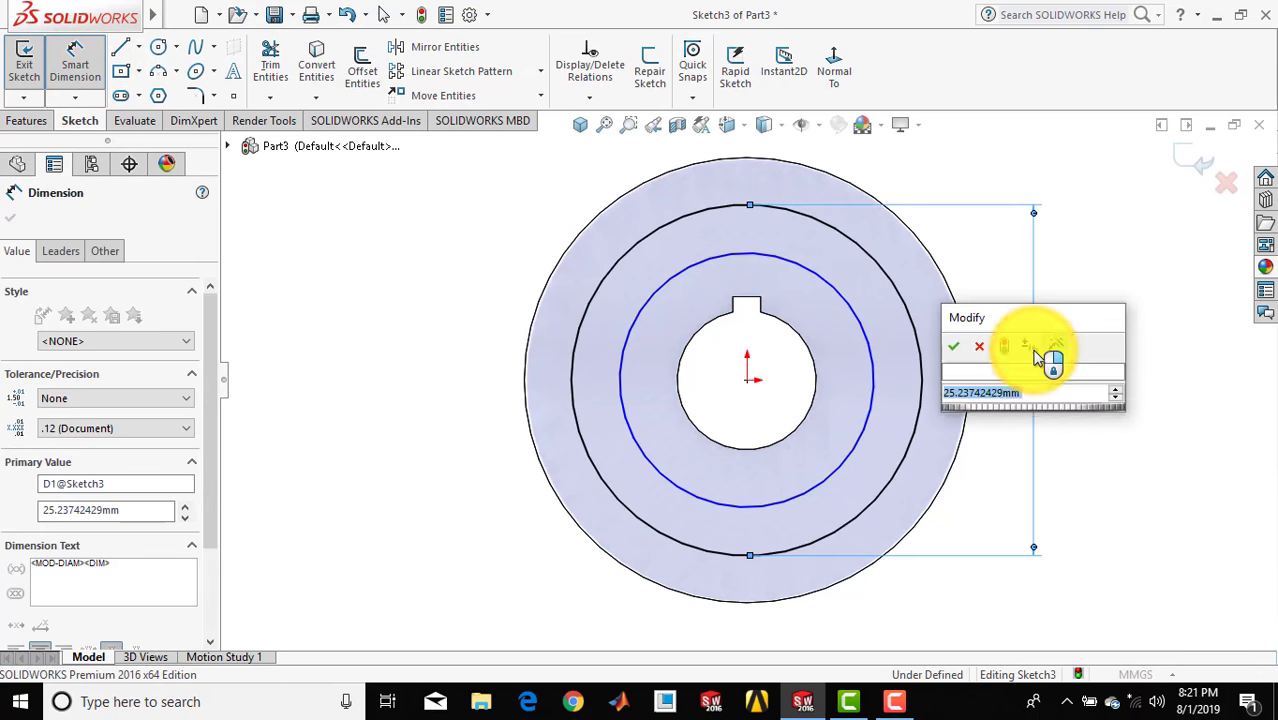
pyautogui.press('Return')
pyautogui.click(1099, 301)
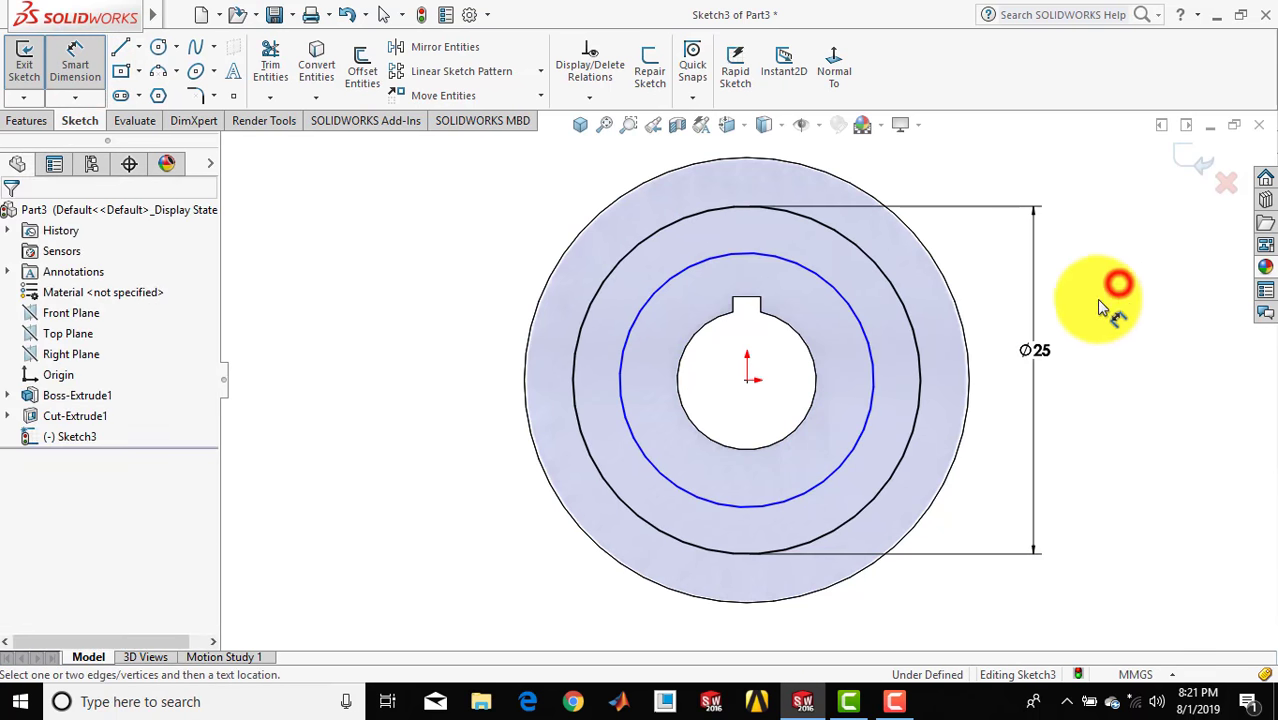
# Dimension the inner sketch circle's diameter and set it to 15 mm
pyautogui.click(872, 360)
pyautogui.click(1148, 387)
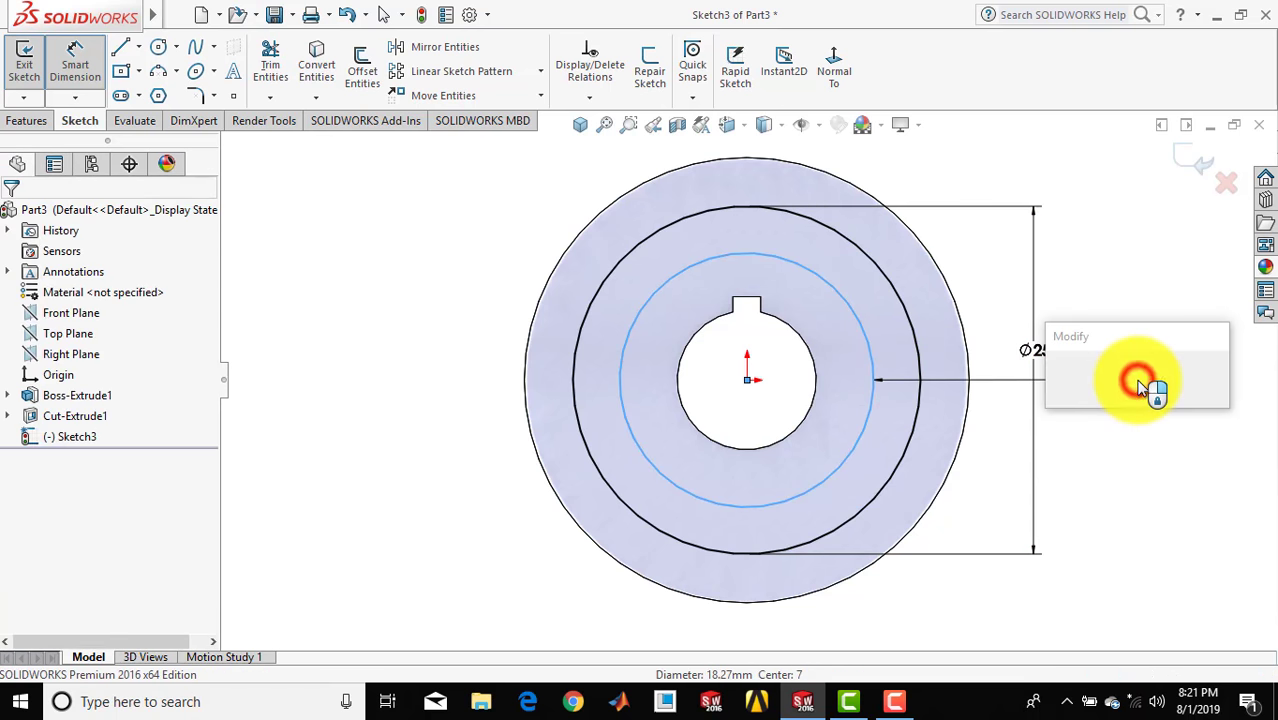
pyautogui.write('15')
pyautogui.press('Return')
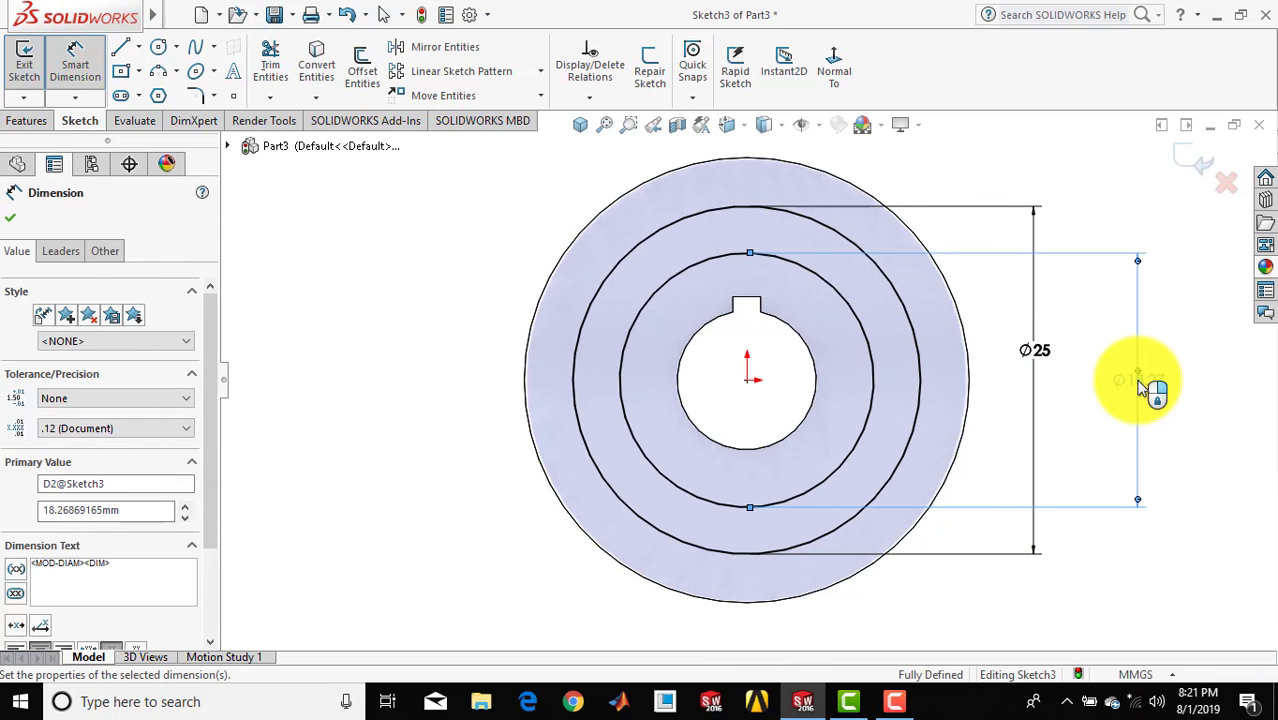
pyautogui.click(1070, 188)
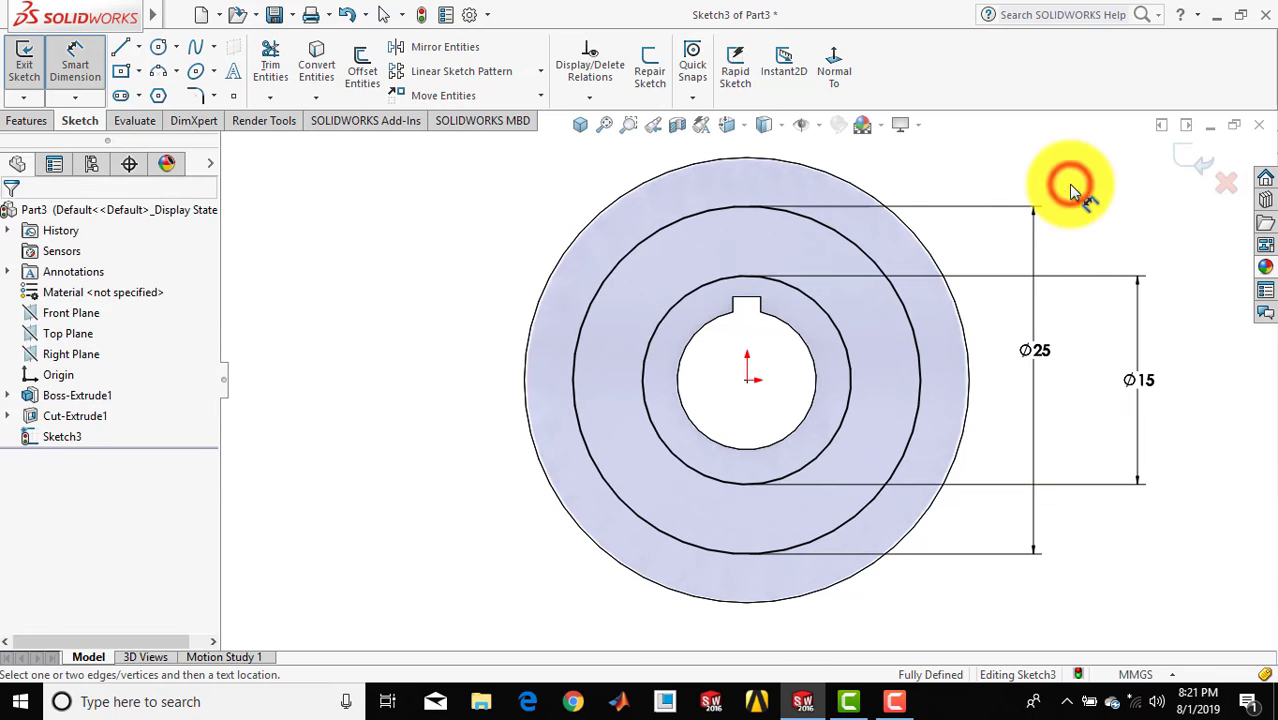
pyautogui.click(95, 62)
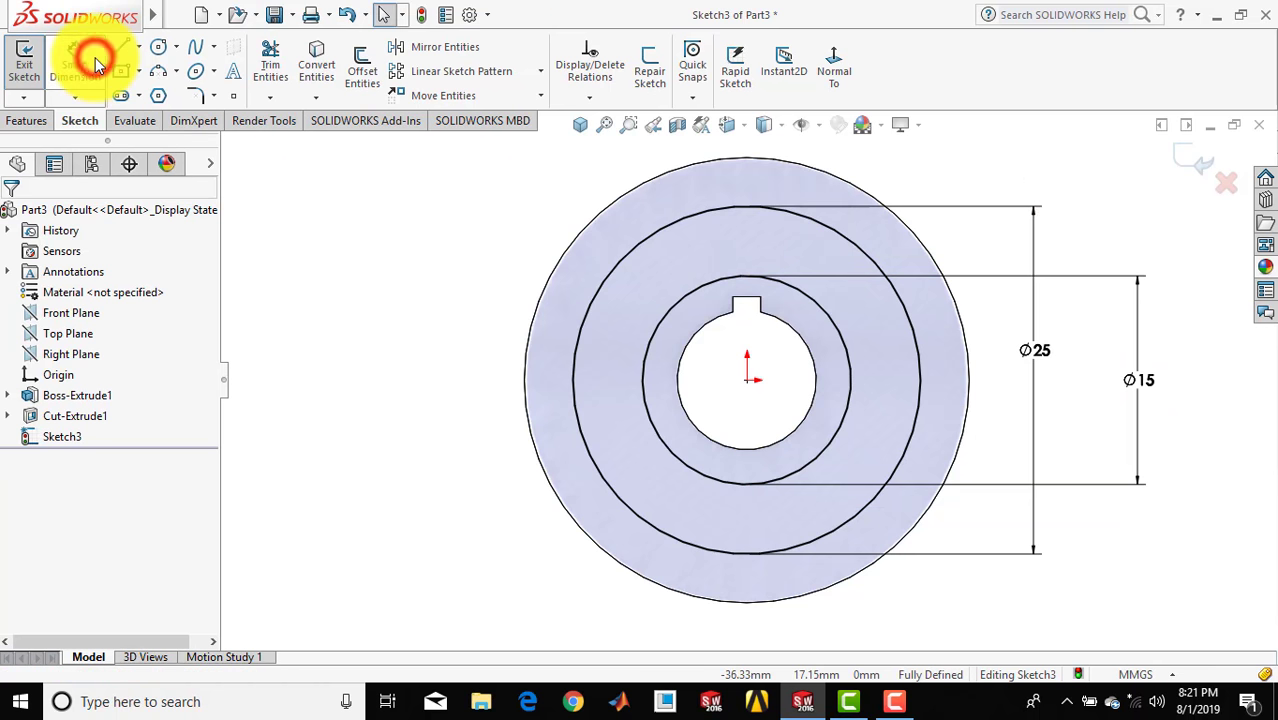
# Cut-extrude the ring between the two circles into the front face with the Blind end condition and a depth of 3 mm
pyautogui.click(28, 121)
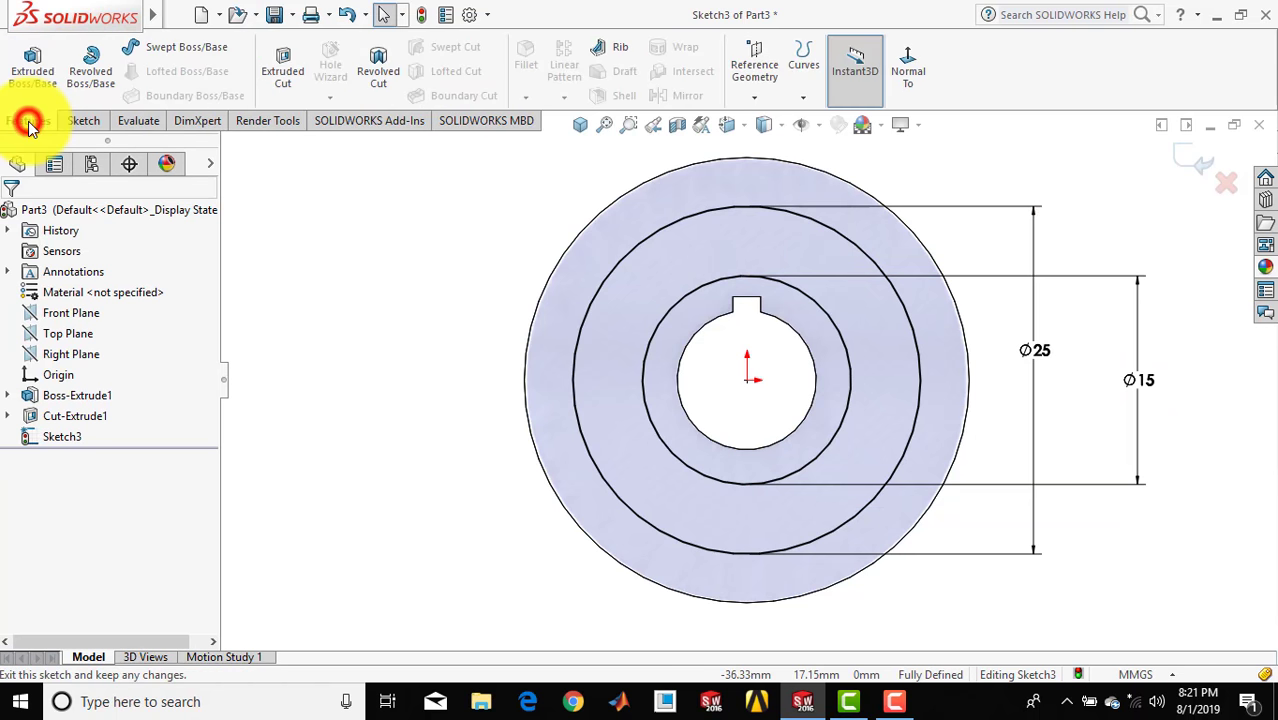
pyautogui.click(271, 71)
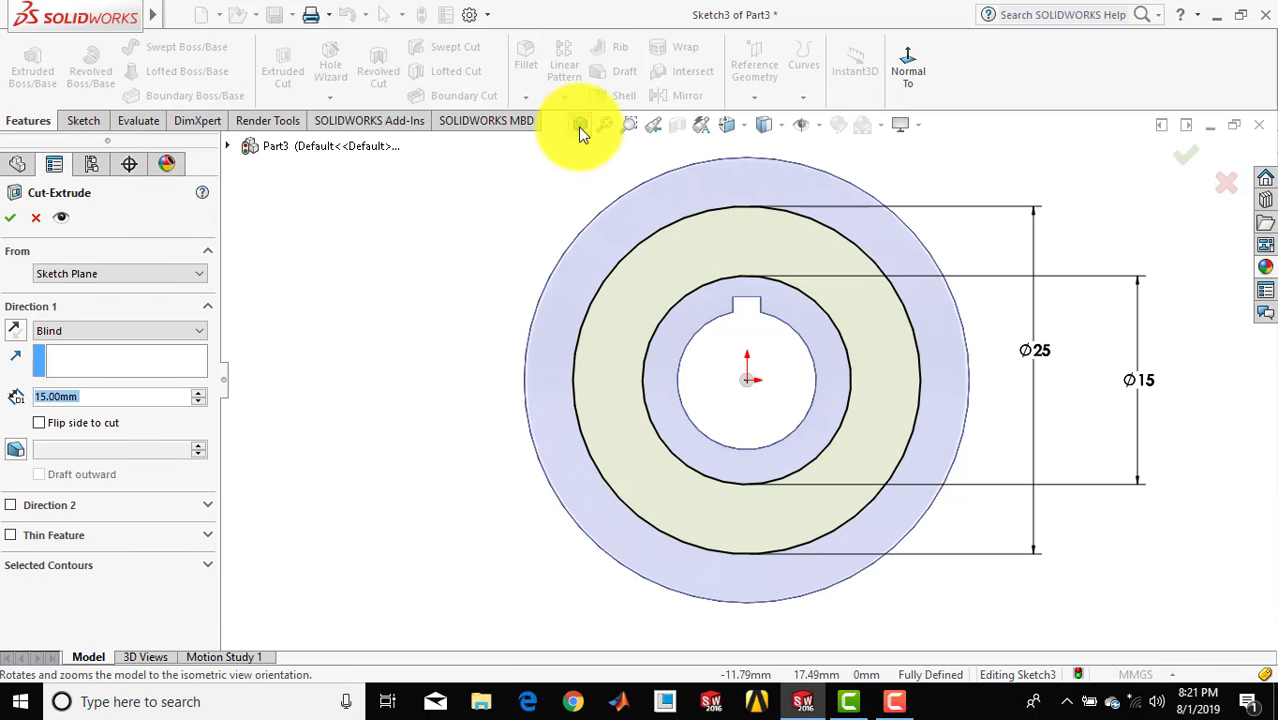
pyautogui.click(579, 125)
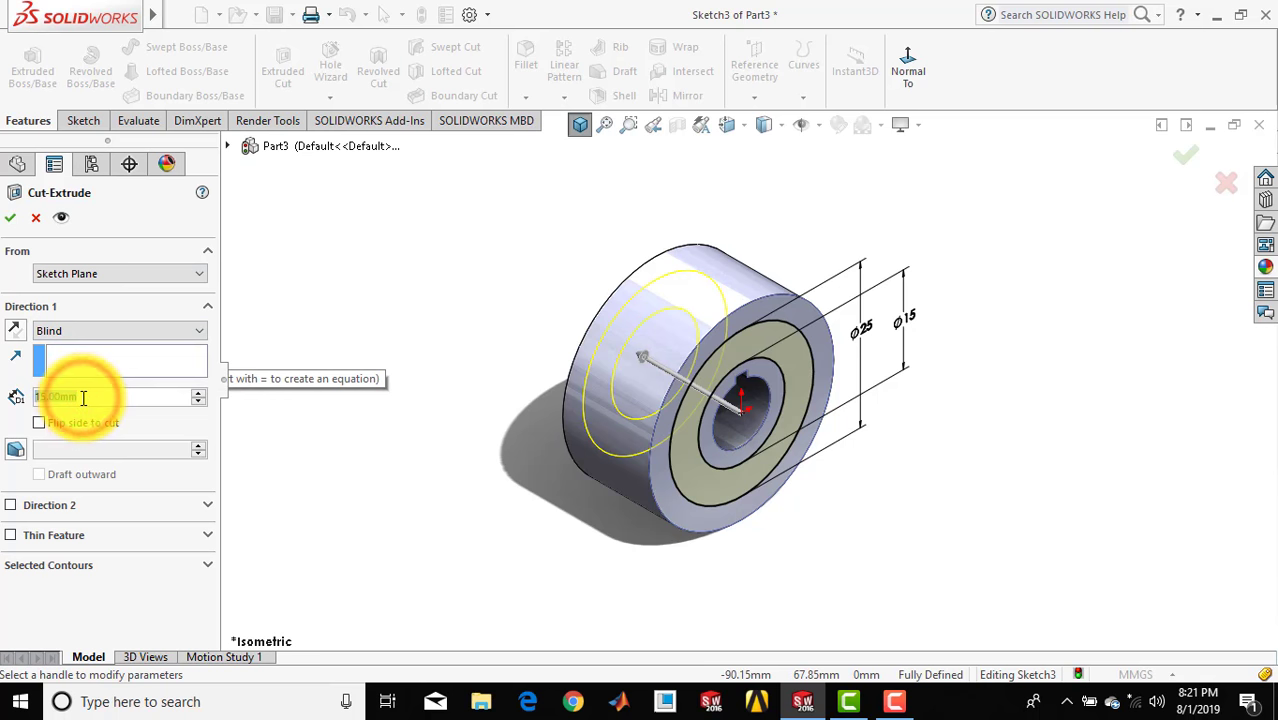
pyautogui.write('5')
pyautogui.press('Return')
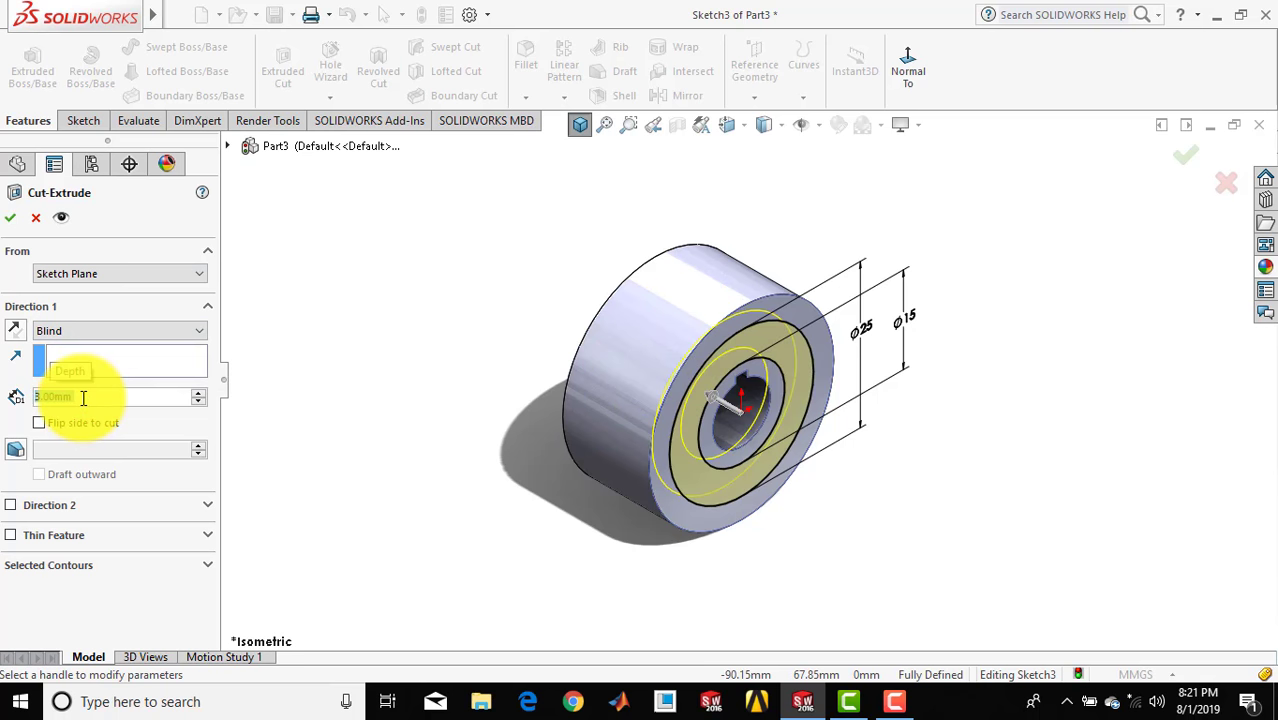
pyautogui.click(11, 222)
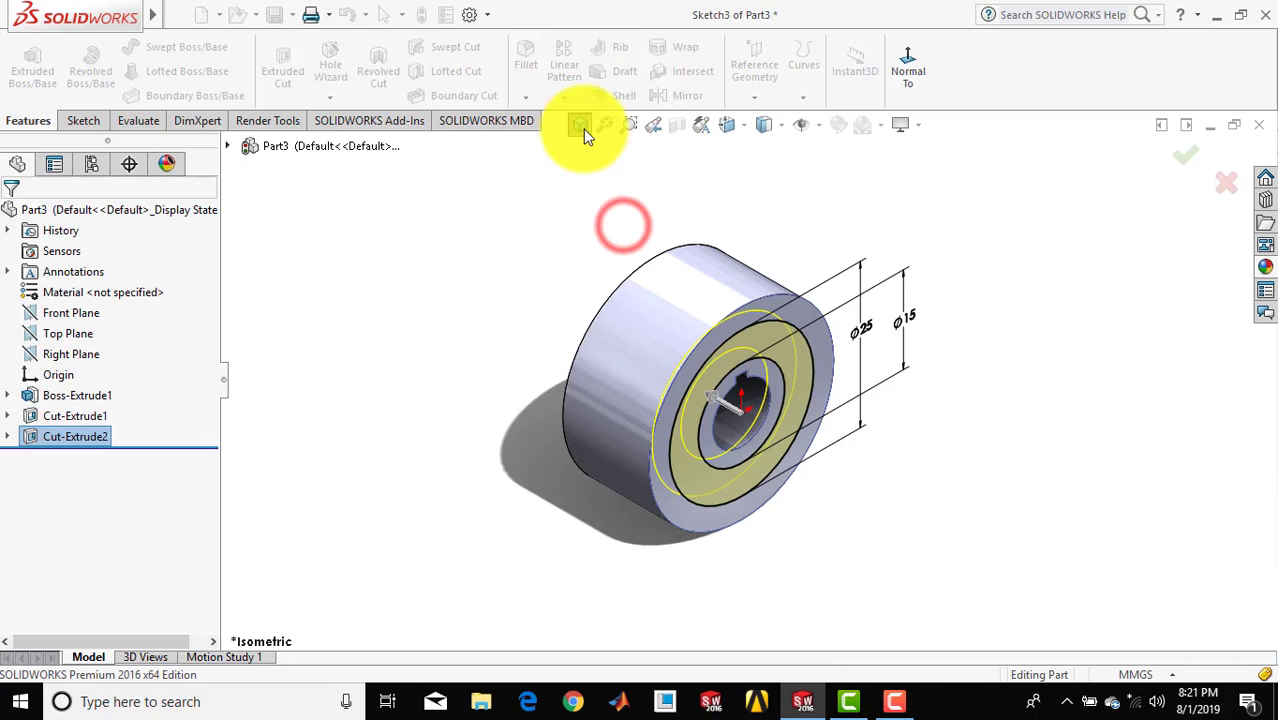
# Mirror the ring-shaped recess Cut-Extrude2 about the Right Plane to the opposite face of the disc
pyautogui.click(584, 121)
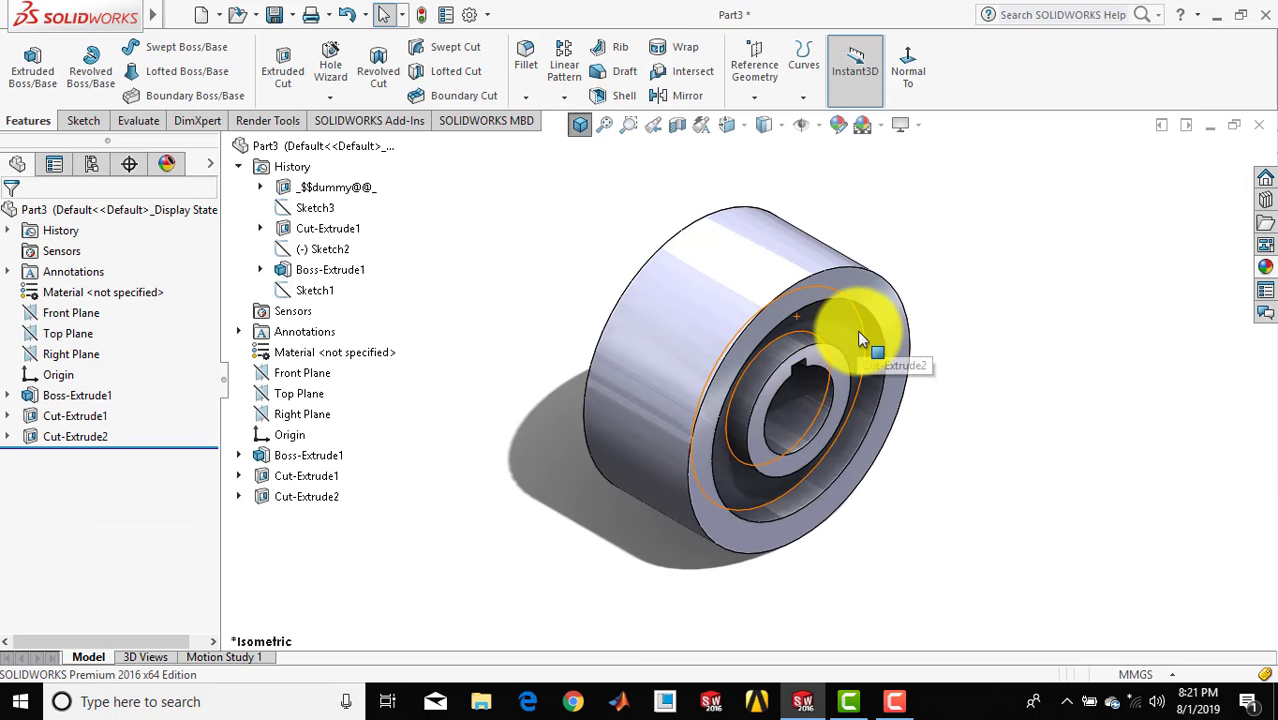
pyautogui.click(571, 205)
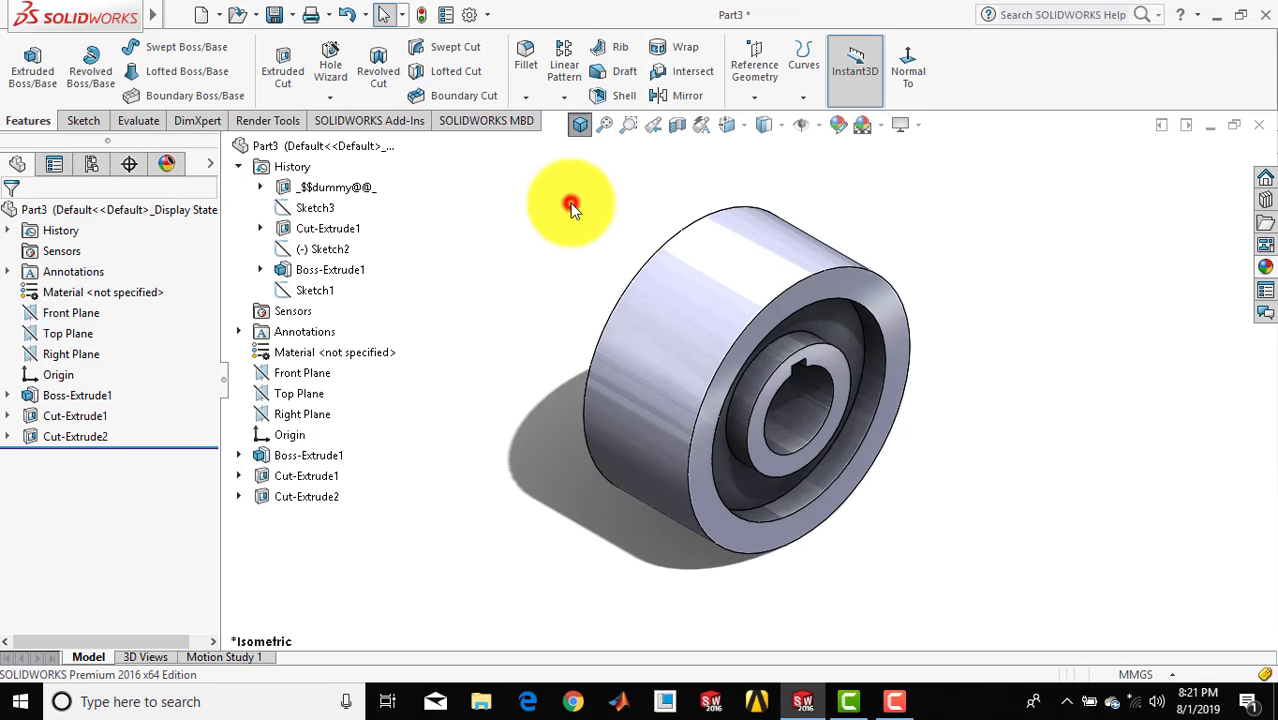
pyautogui.click(60, 436)
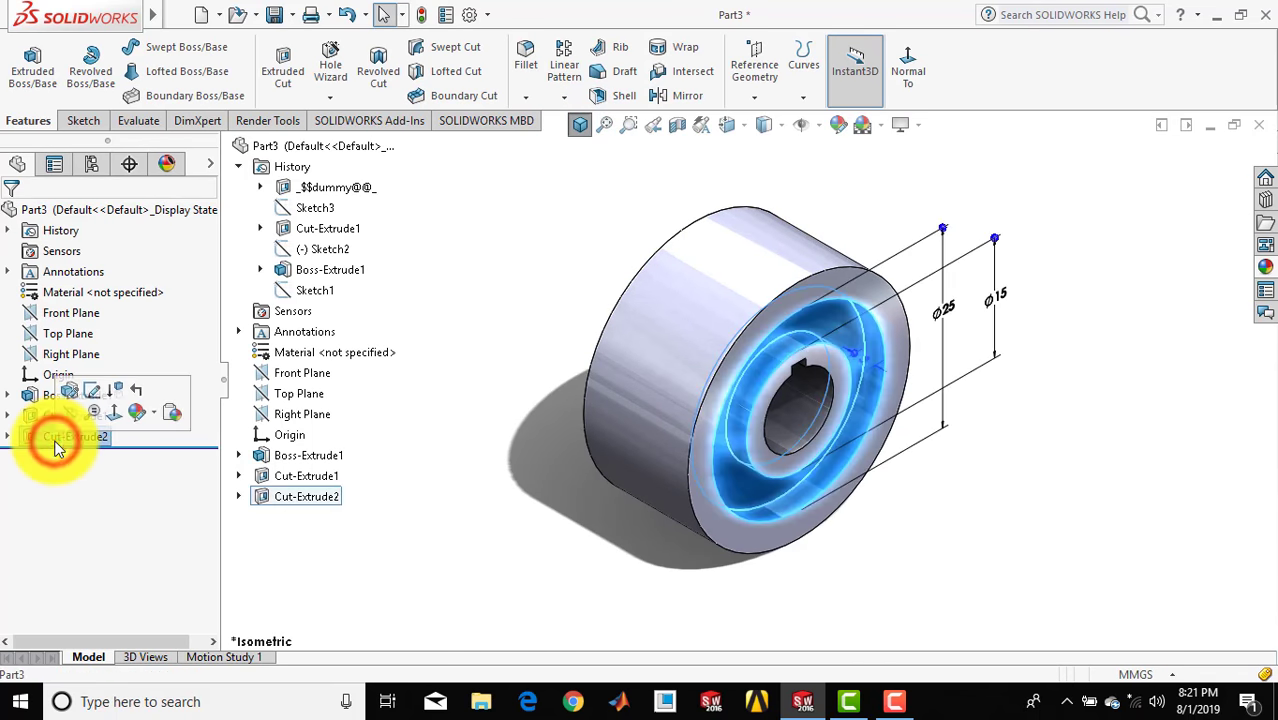
pyautogui.click(688, 96)
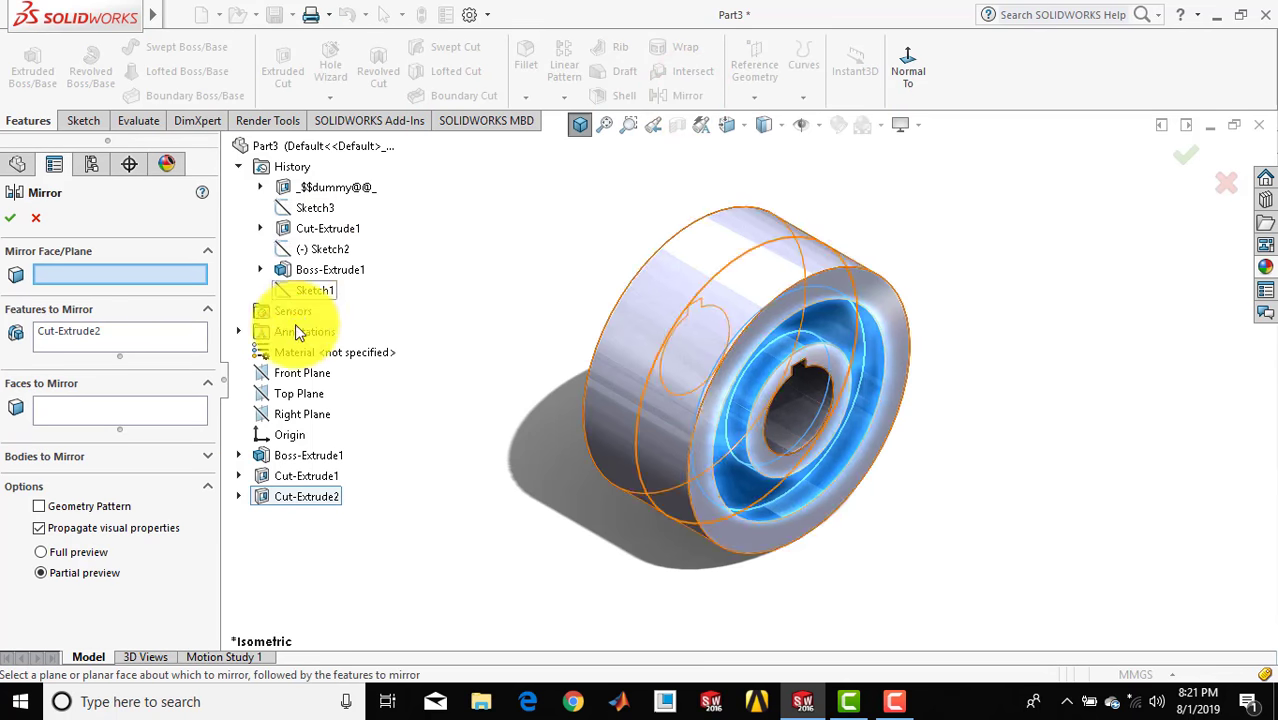
pyautogui.click(290, 418)
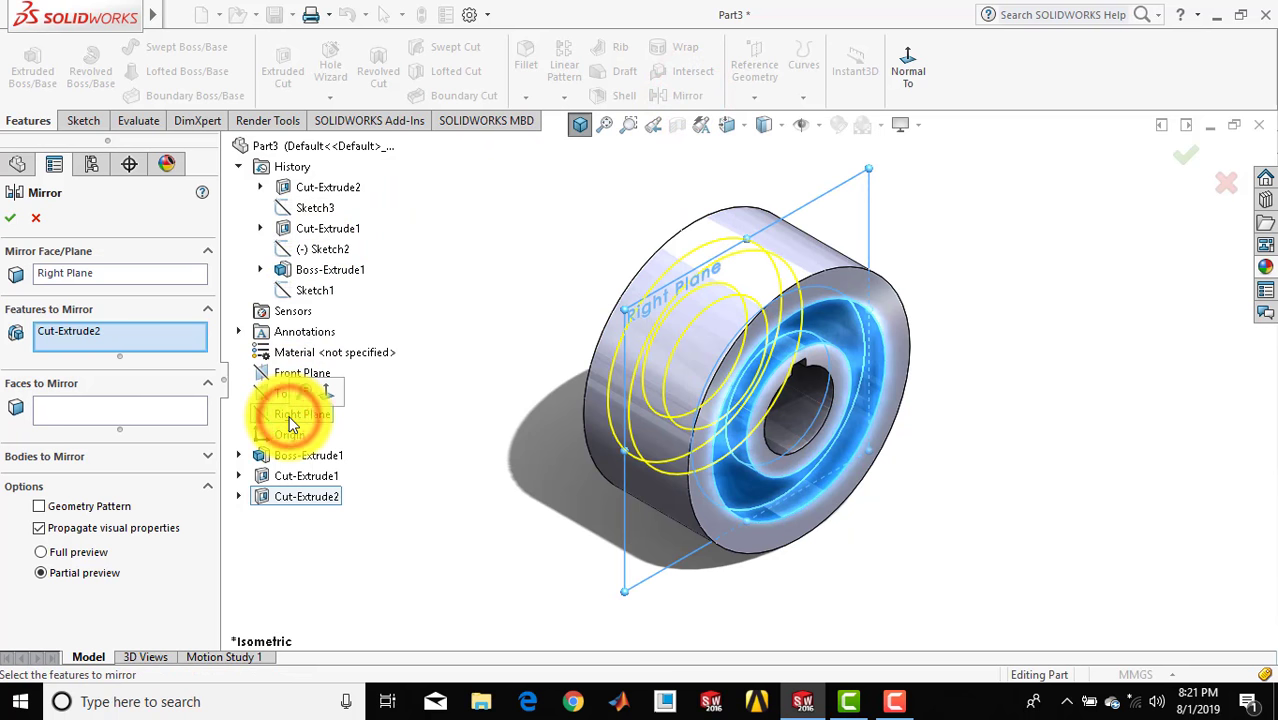
pyautogui.click(15, 218)
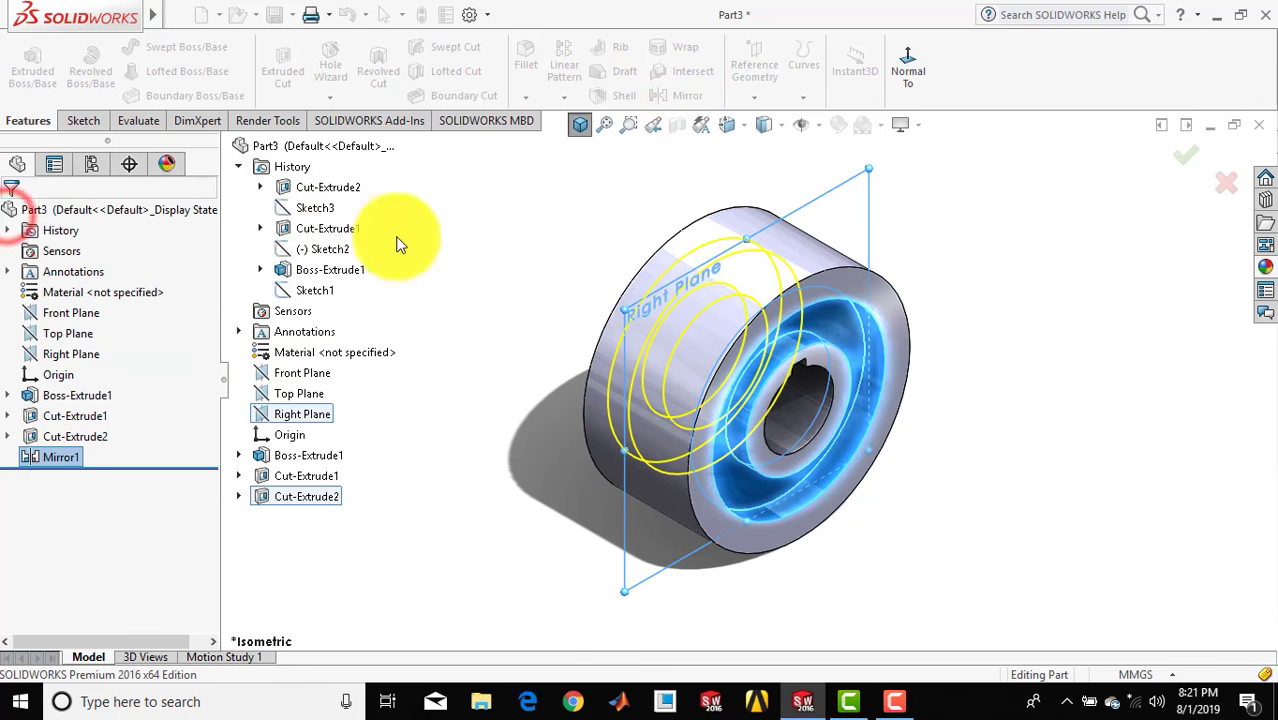
pyautogui.click(581, 210)
pyautogui.click(581, 127)
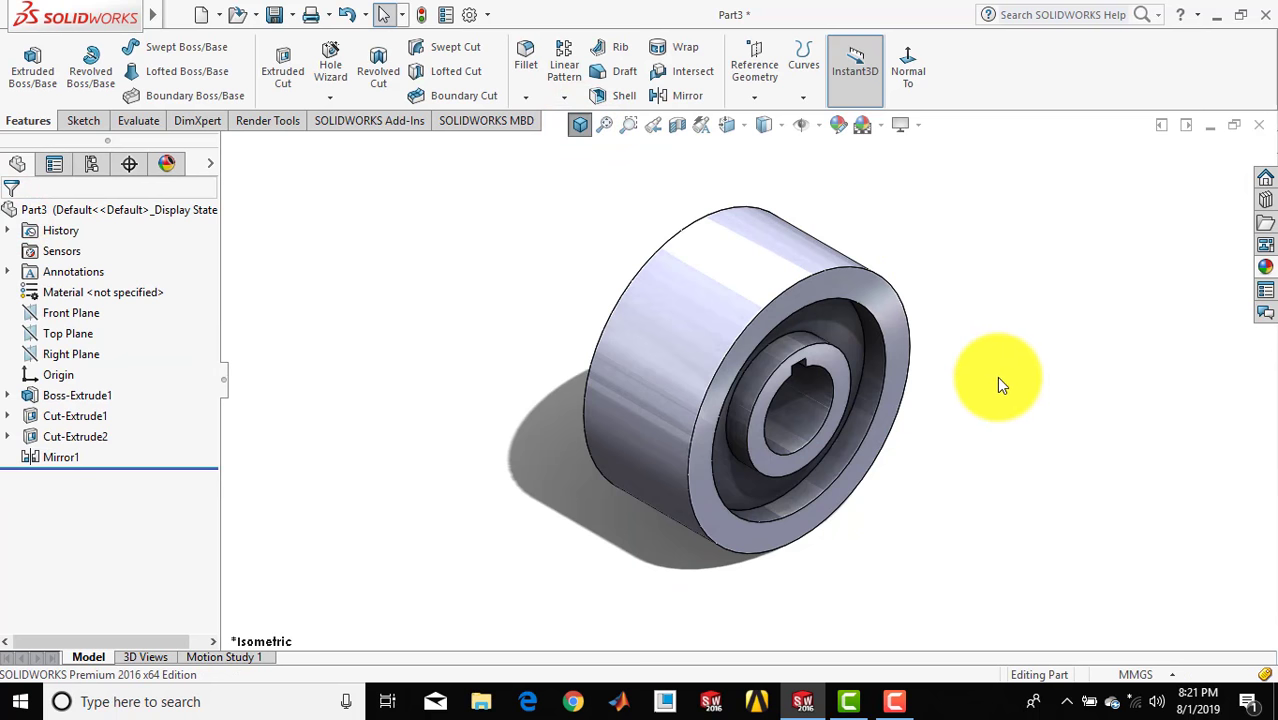
# Start a sketch on the front face's outer ring and draw a vertical centerline from the origin up past the disc's outer edge
pyautogui.moveTo(980, 435); pyautogui.dragTo(941, 357, button='middle')
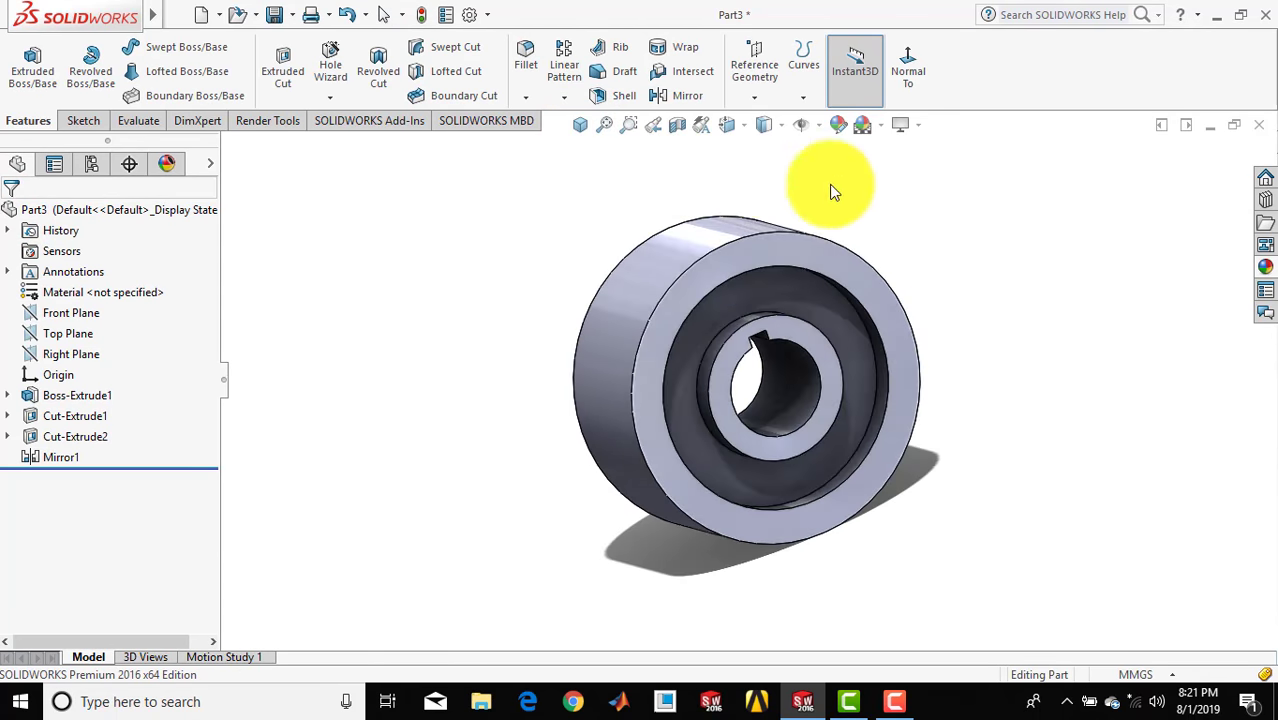
pyautogui.click(578, 127)
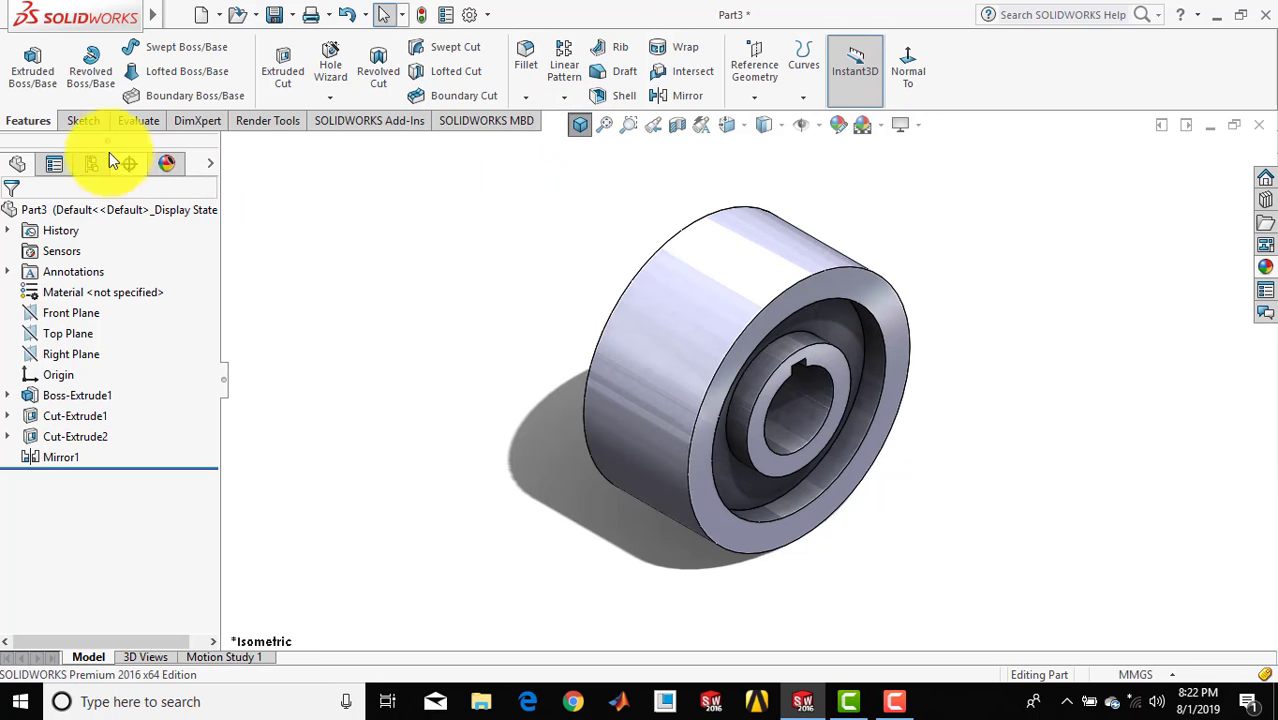
pyautogui.click(85, 120)
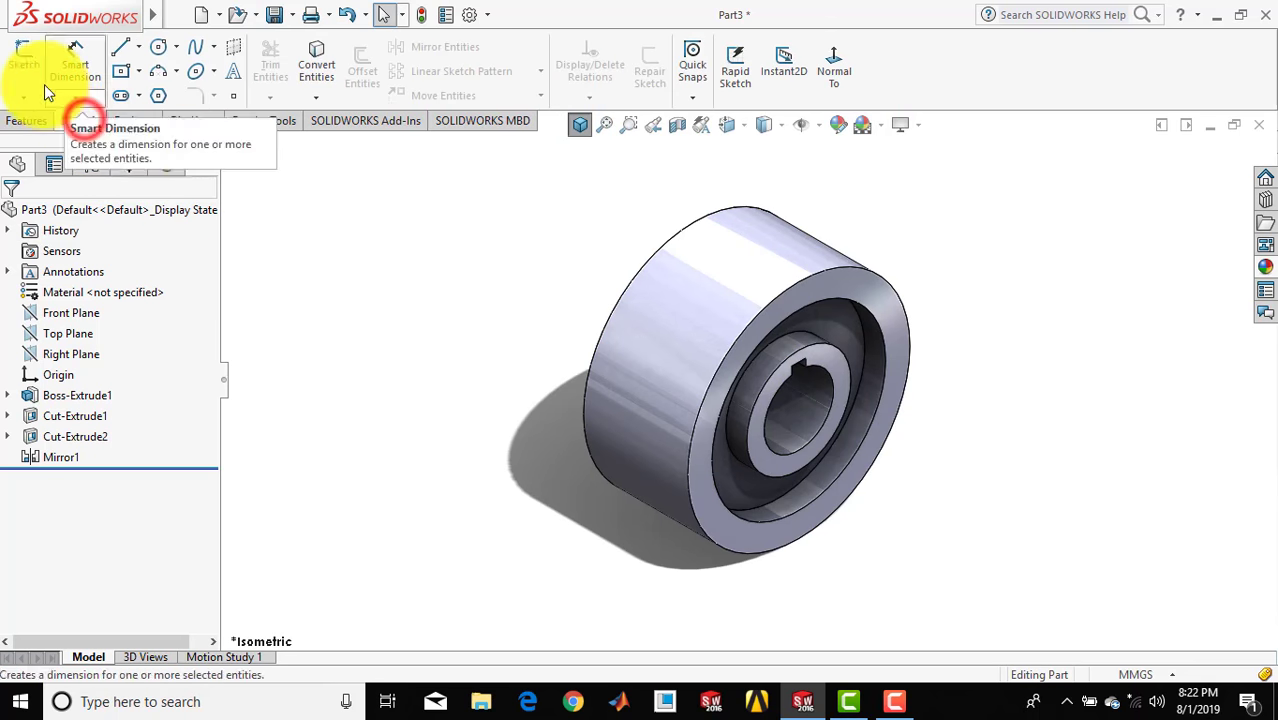
pyautogui.click(24, 58)
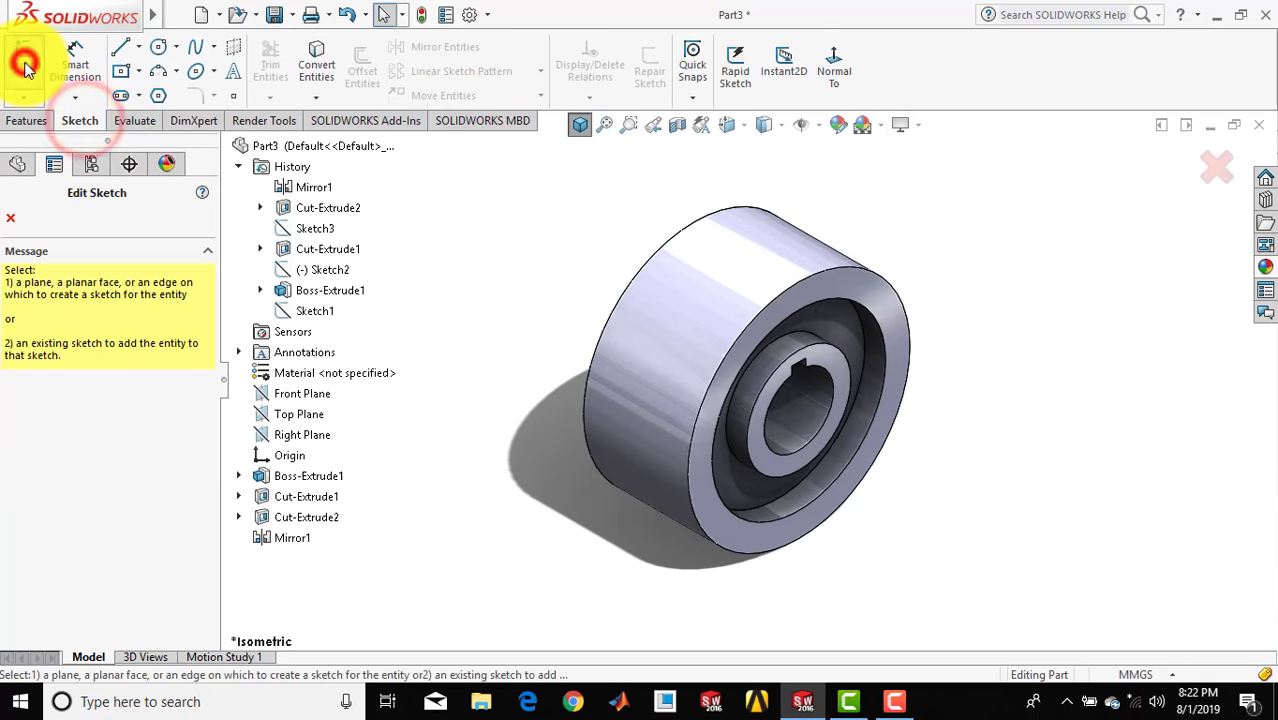
pyautogui.click(842, 292)
pyautogui.click(834, 72)
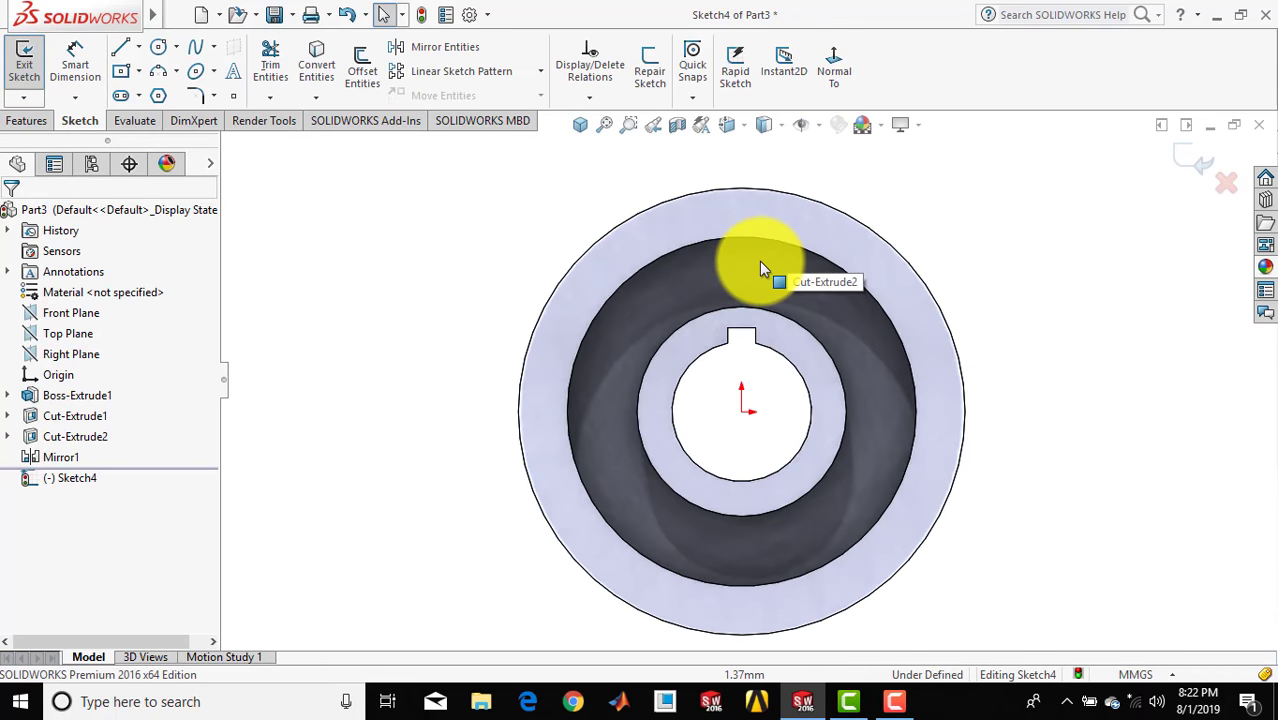
pyautogui.scroll(-2, 759, 261)
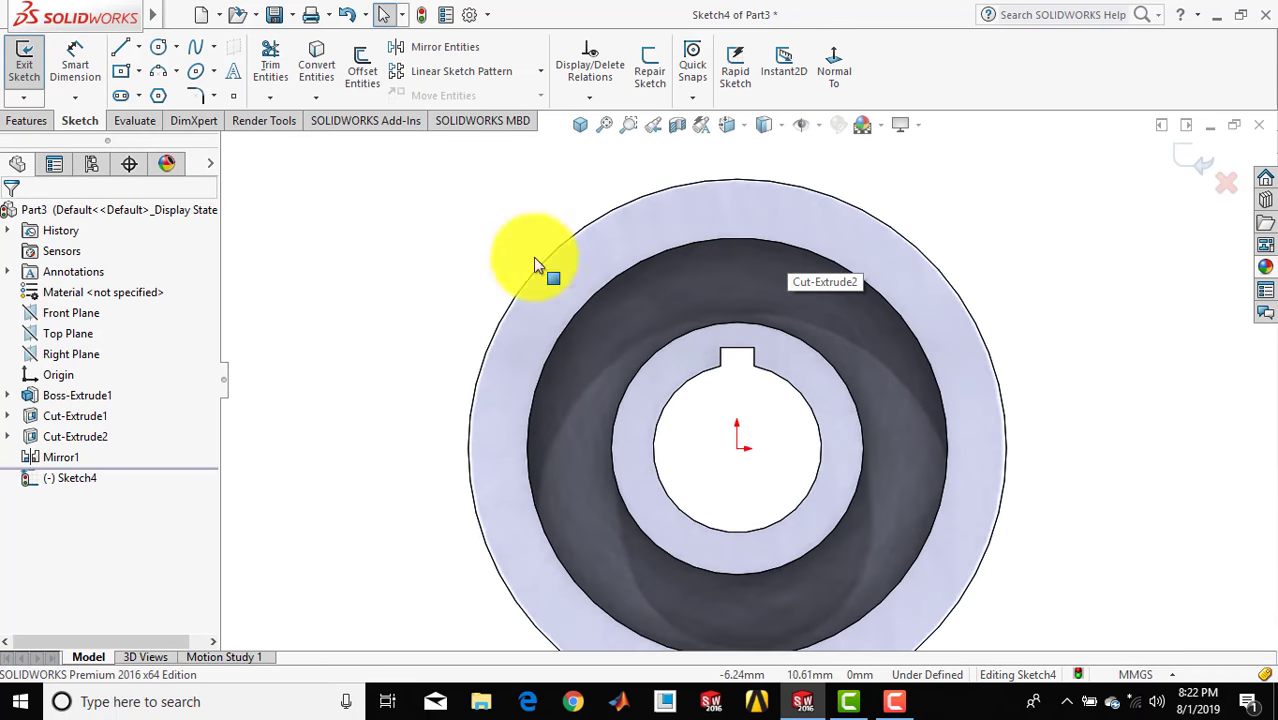
pyautogui.click(140, 48)
pyautogui.click(152, 95)
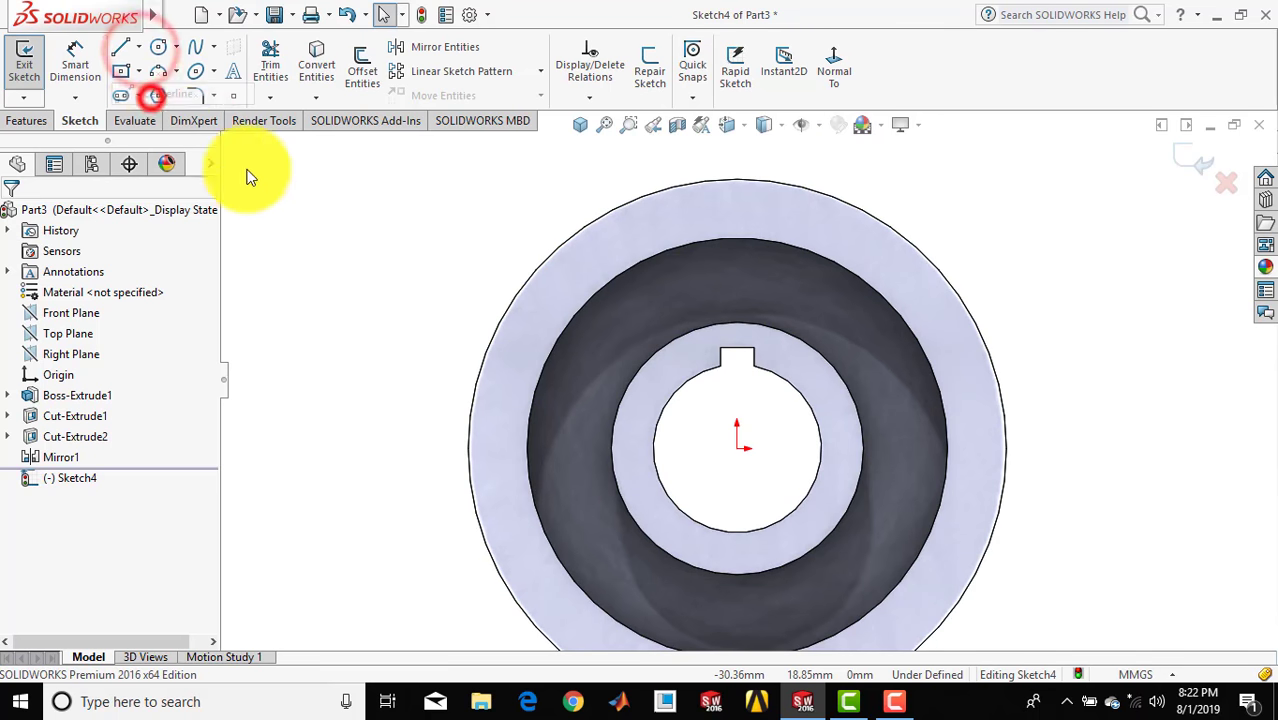
pyautogui.click(736, 448)
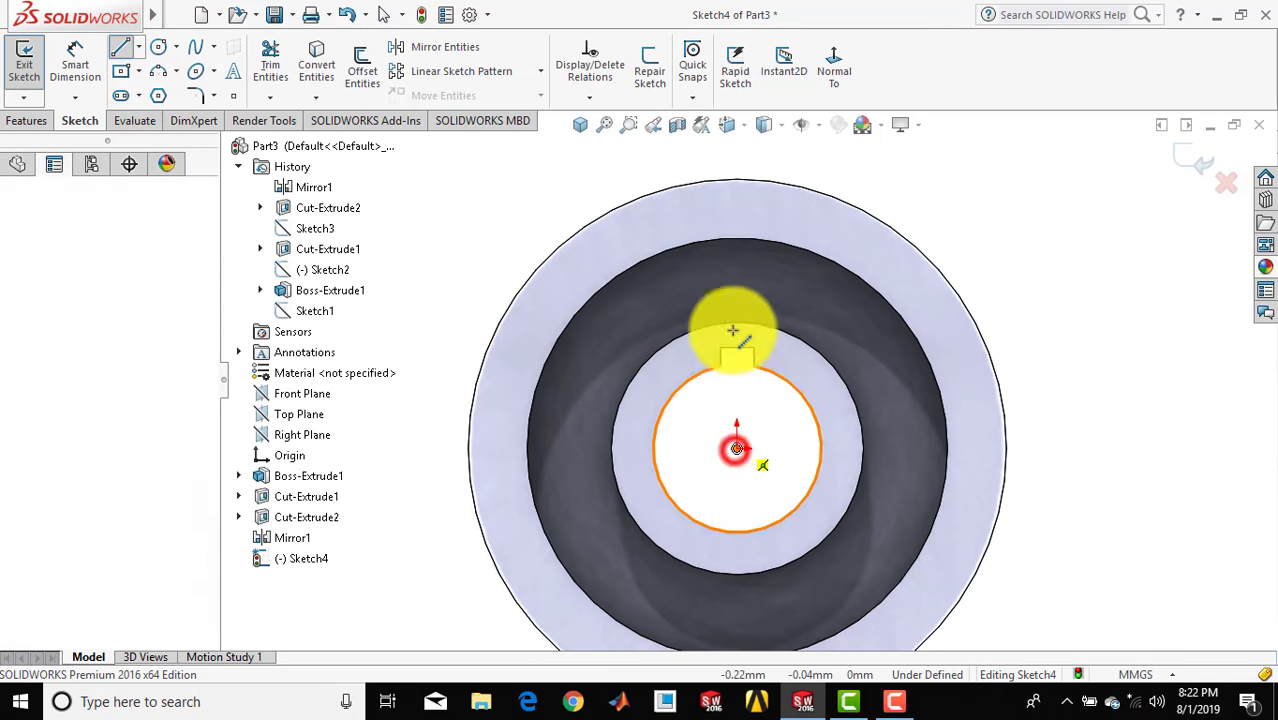
pyautogui.click(736, 180)
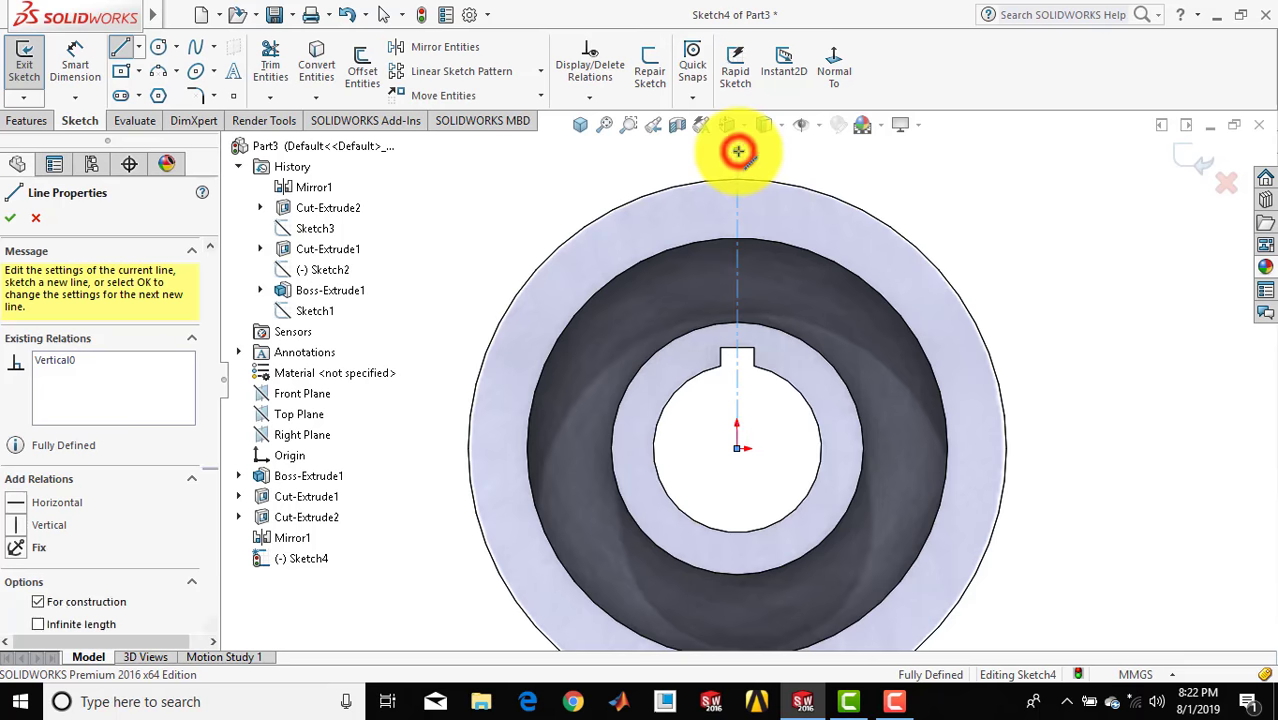
pyautogui.press('Escape')
# Draw a horizontal line about 1.4 mm long from the centerline to its right, within the outer ring
pyautogui.scroll(-4, 740, 180)
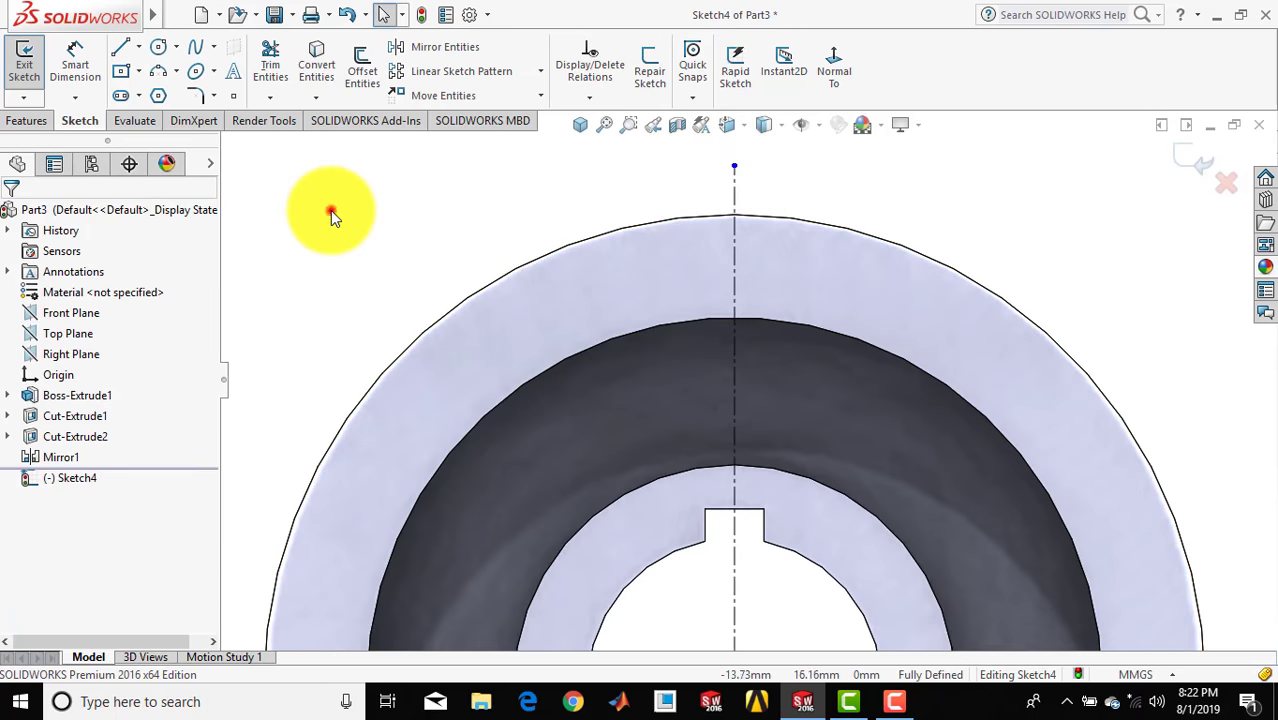
pyautogui.click(119, 47)
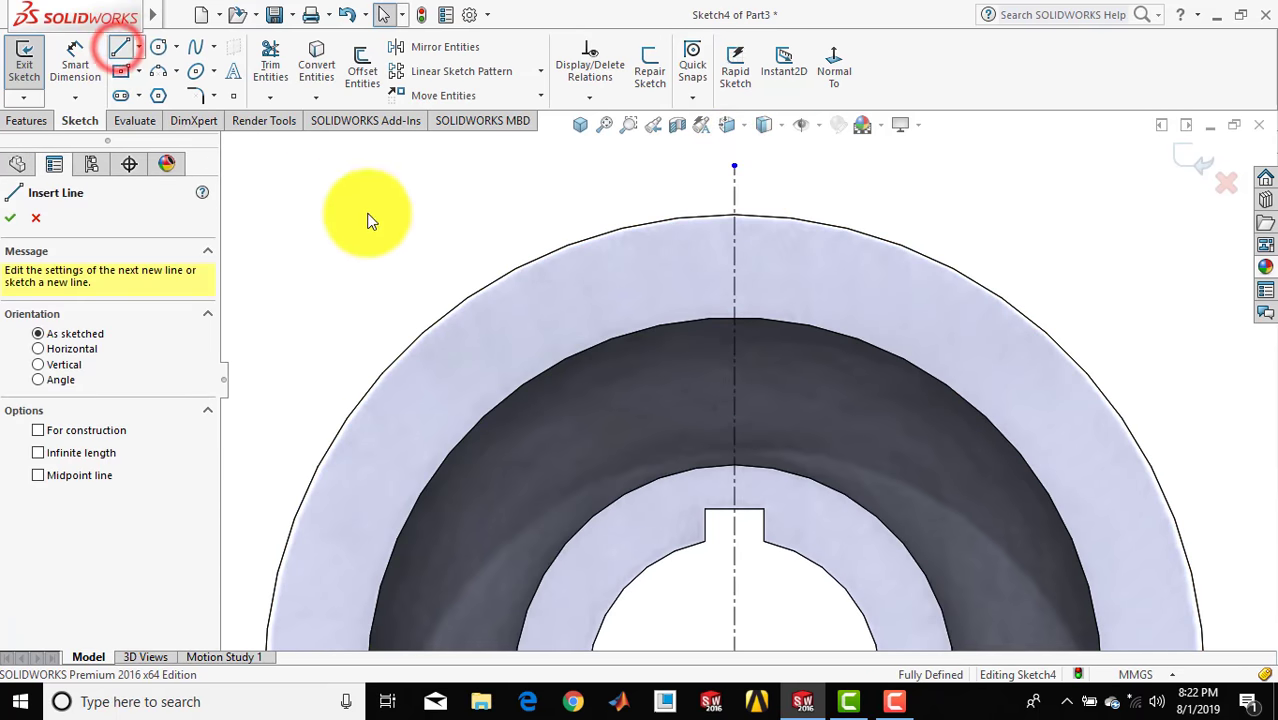
pyautogui.click(737, 262)
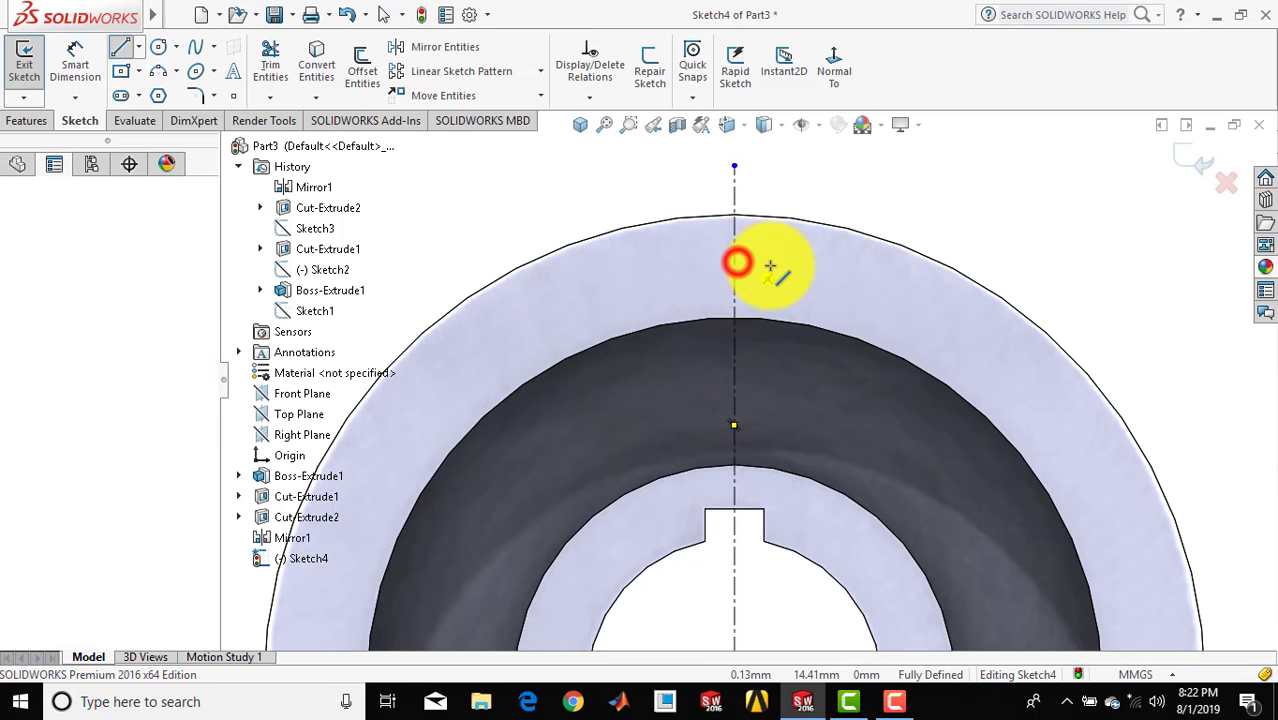
pyautogui.click(775, 262)
pyautogui.press('Escape')
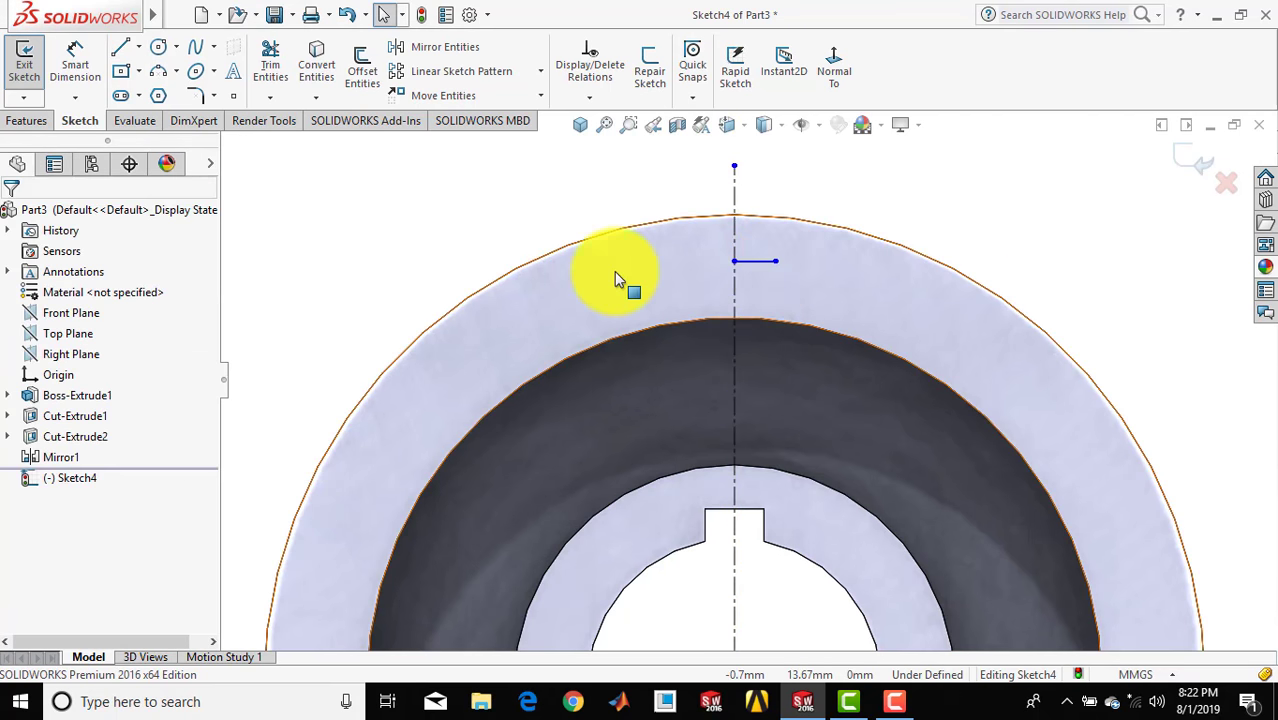
# Dimension the short horizontal line's length and set it to 0.5 mm
pyautogui.click(75, 60)
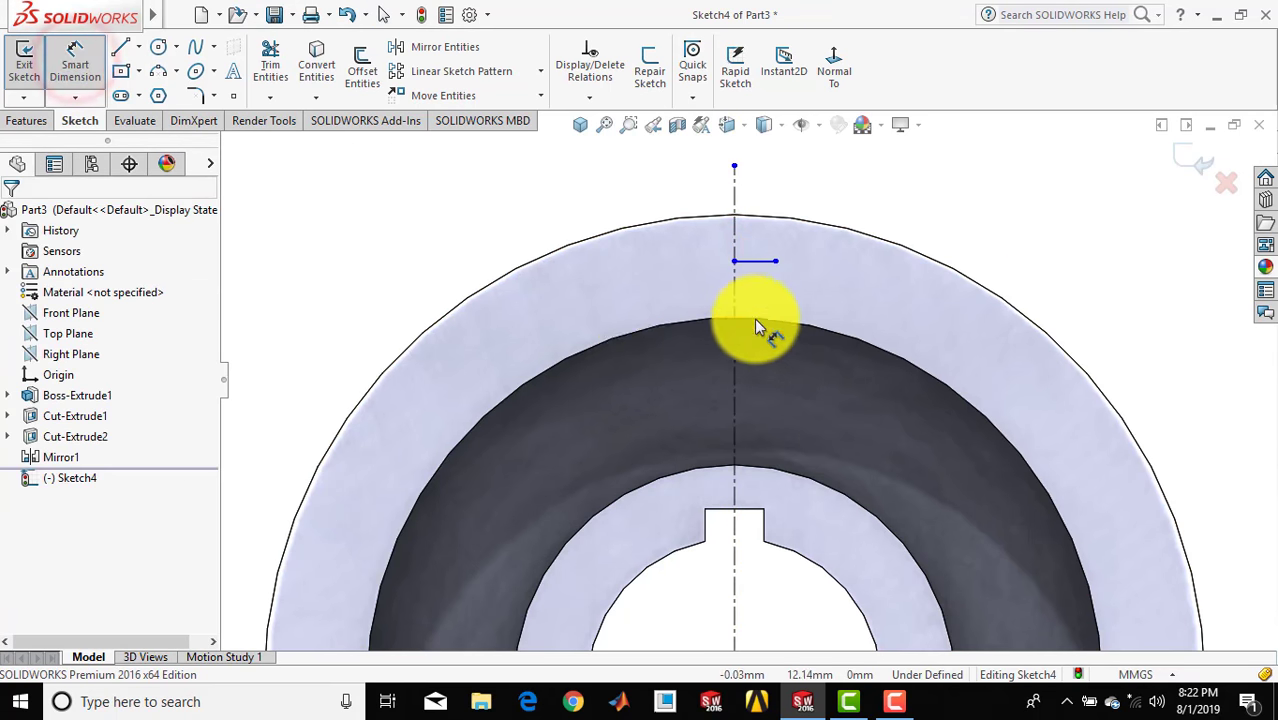
pyautogui.click(764, 262)
pyautogui.click(756, 292)
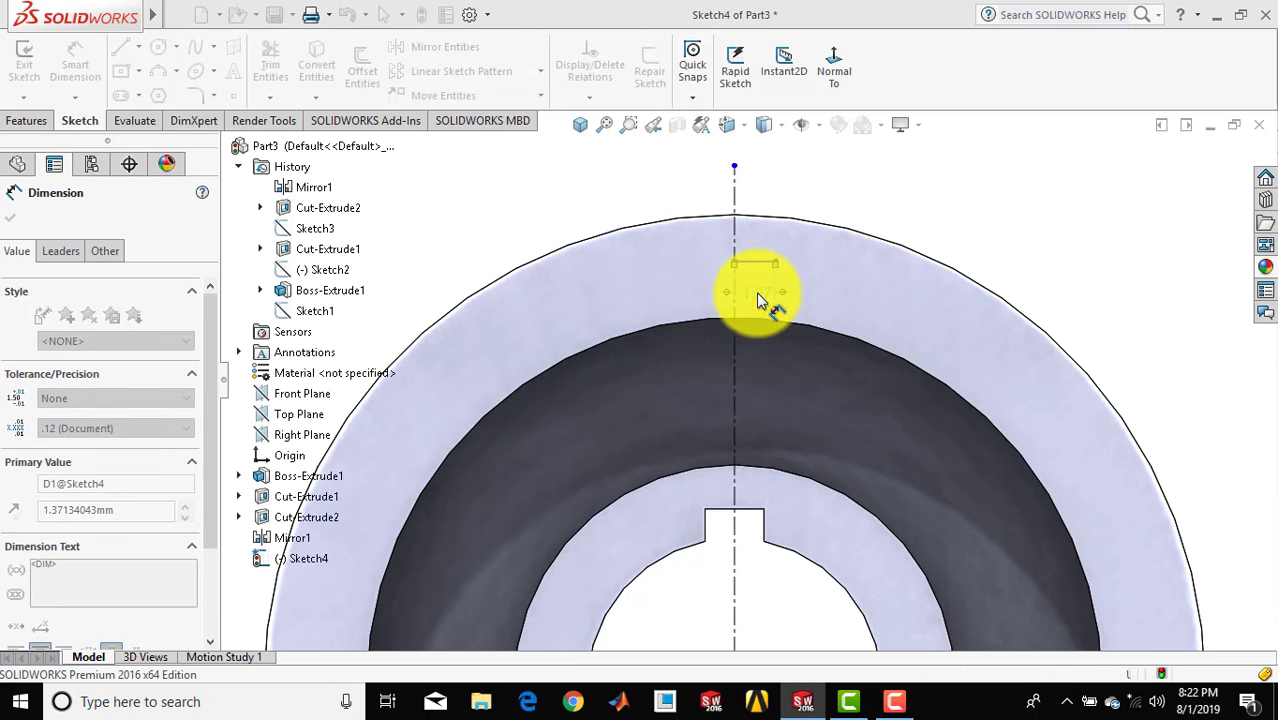
pyautogui.click(934, 197)
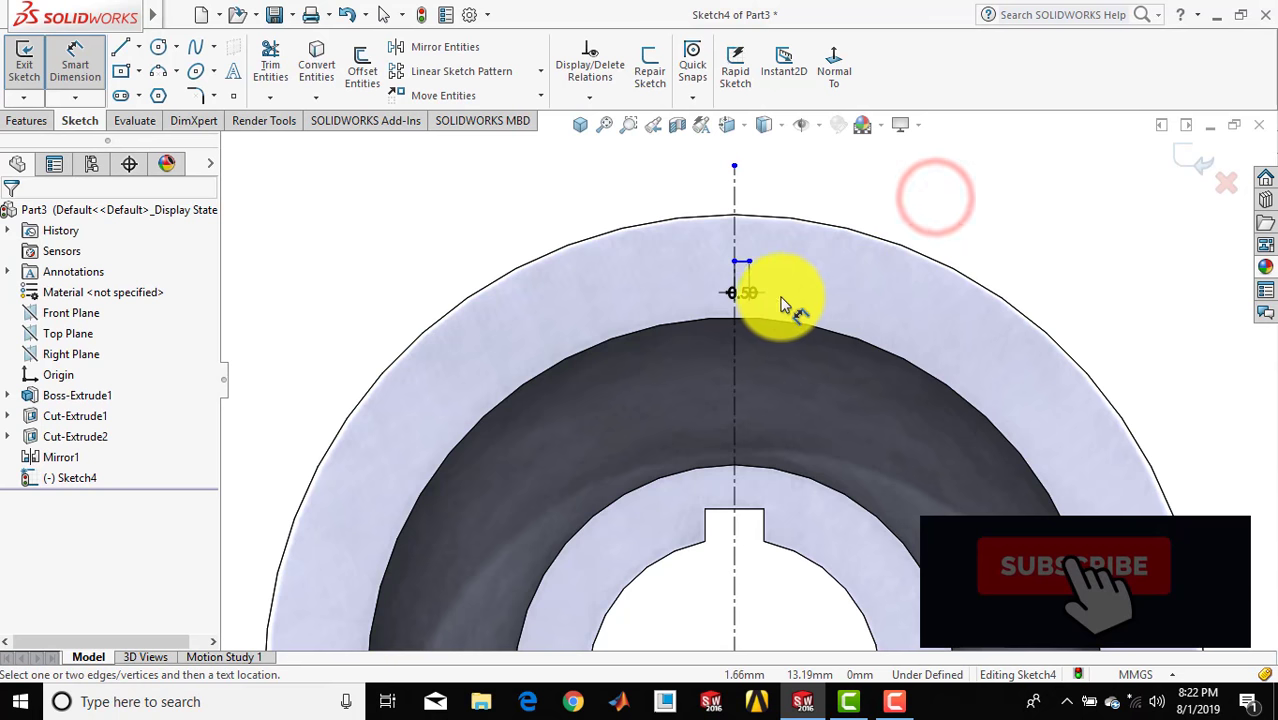
# Dimension the vertical distance from the origin to the short horizontal line and set it to 13.6 mm
pyautogui.click(740, 263)
pyautogui.scroll(5, 756, 300)
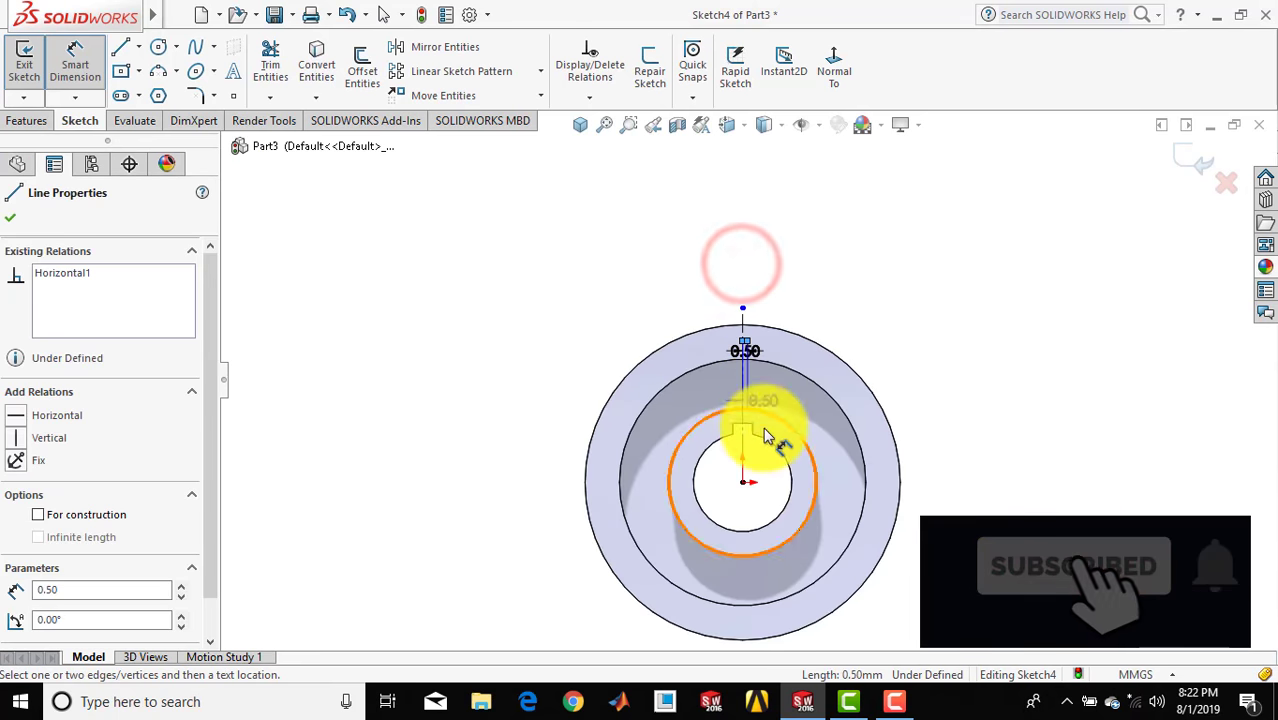
pyautogui.click(743, 482)
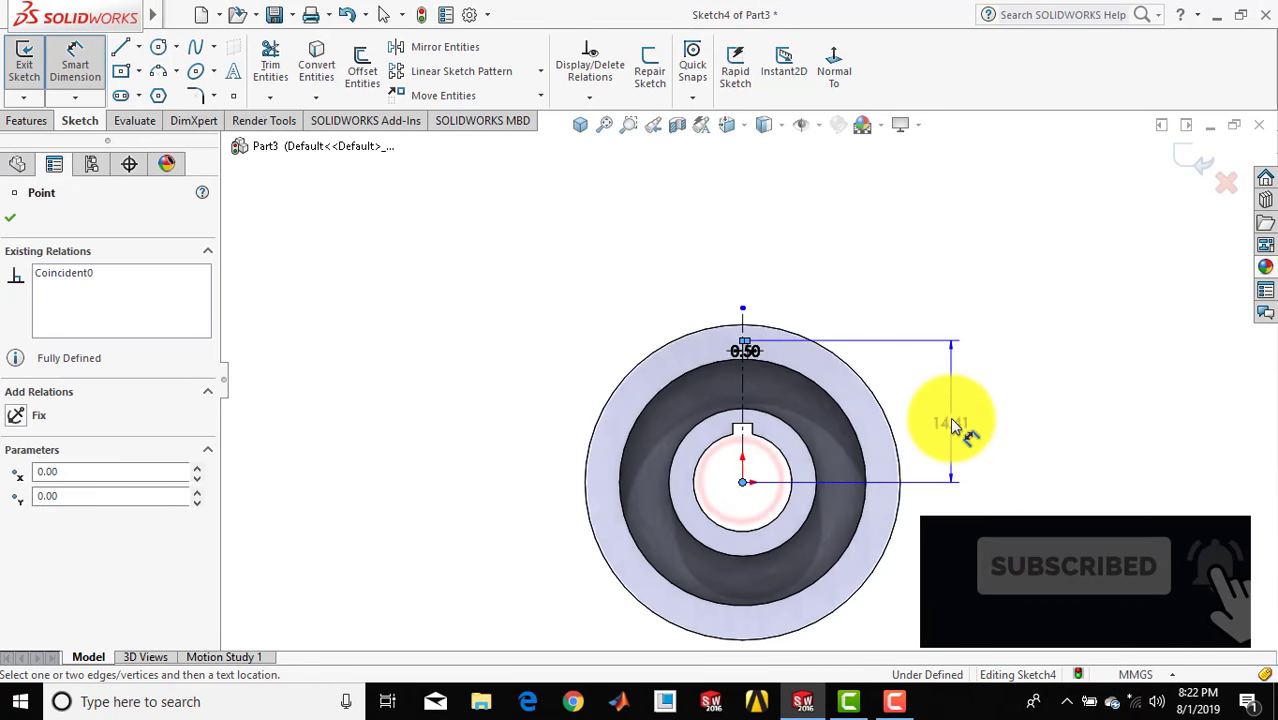
pyautogui.click(955, 427)
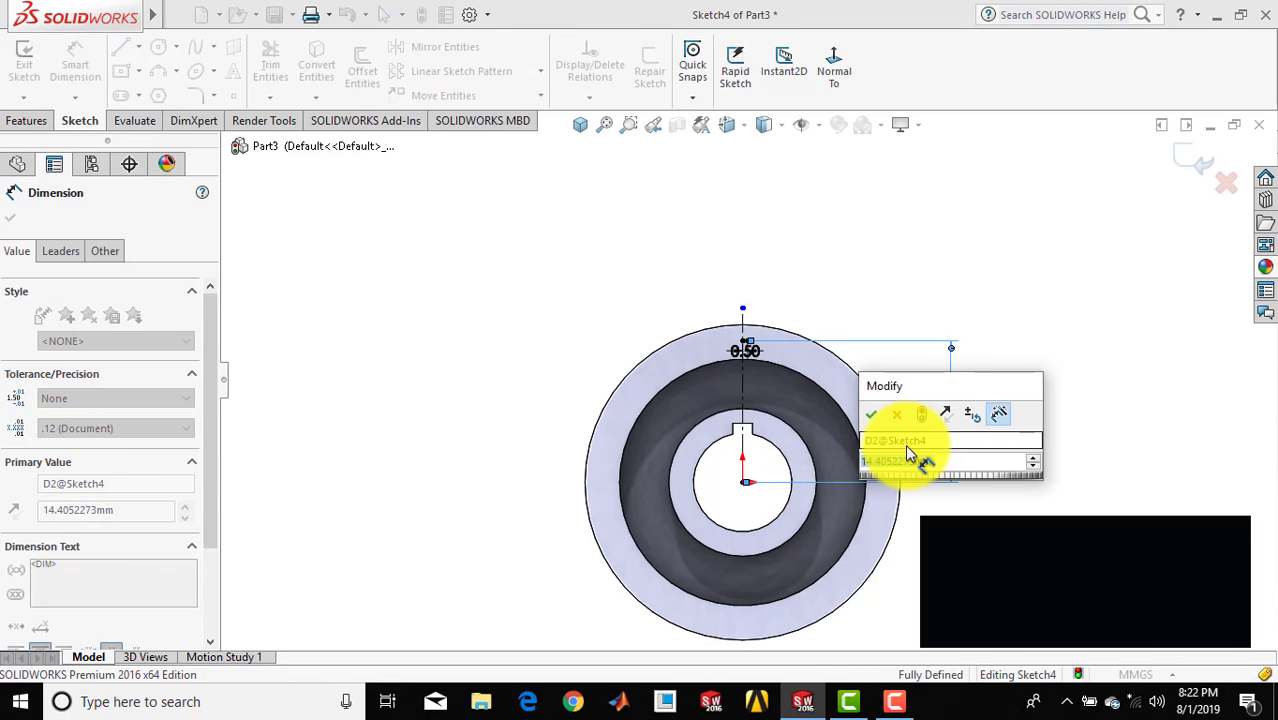
pyautogui.press('Return')
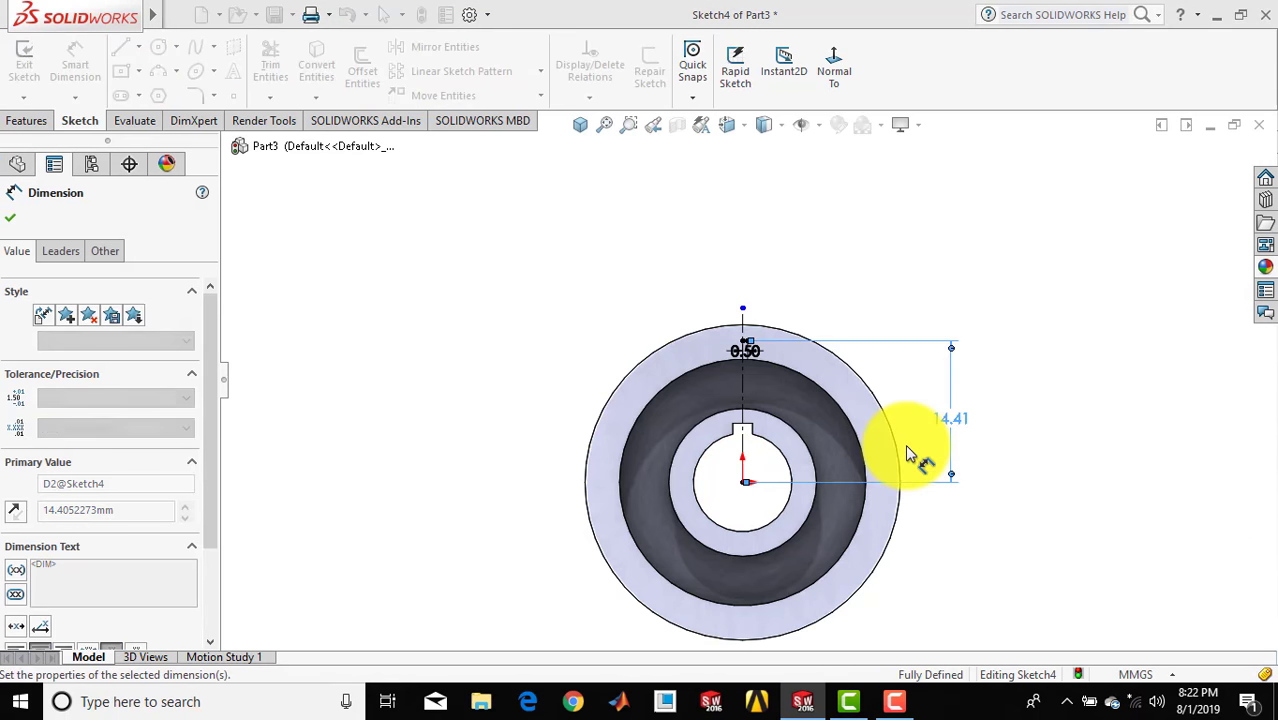
# Draw a three-point arc with a chord of about 4.9 mm from the short line's right end up and right past the outer edge
pyautogui.scroll(-5, 750, 352)
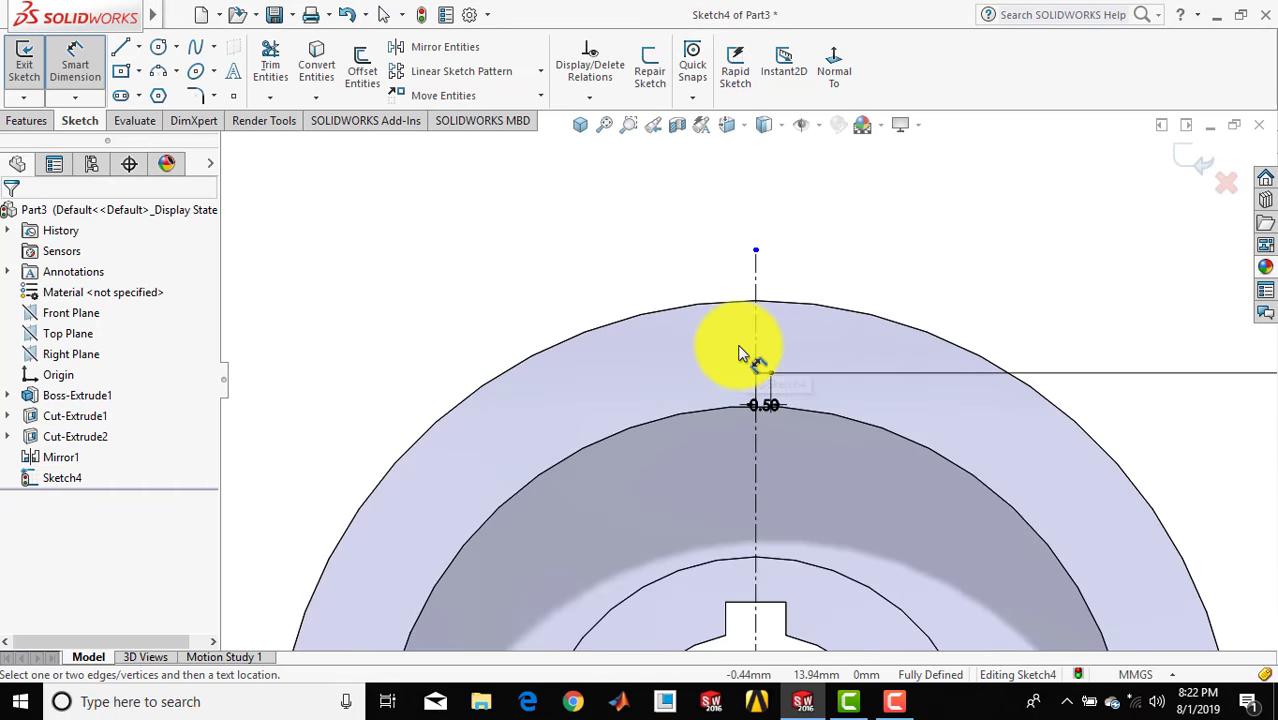
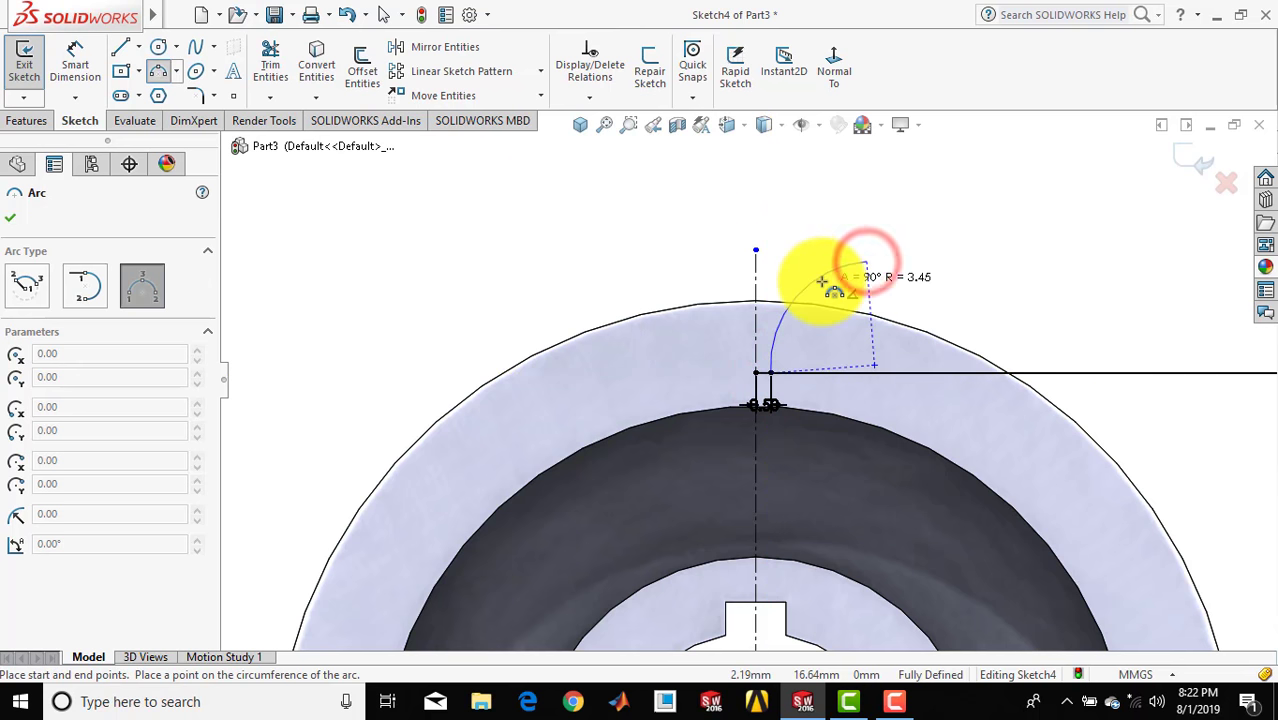
pyautogui.click(823, 288)
pyautogui.press('Escape')
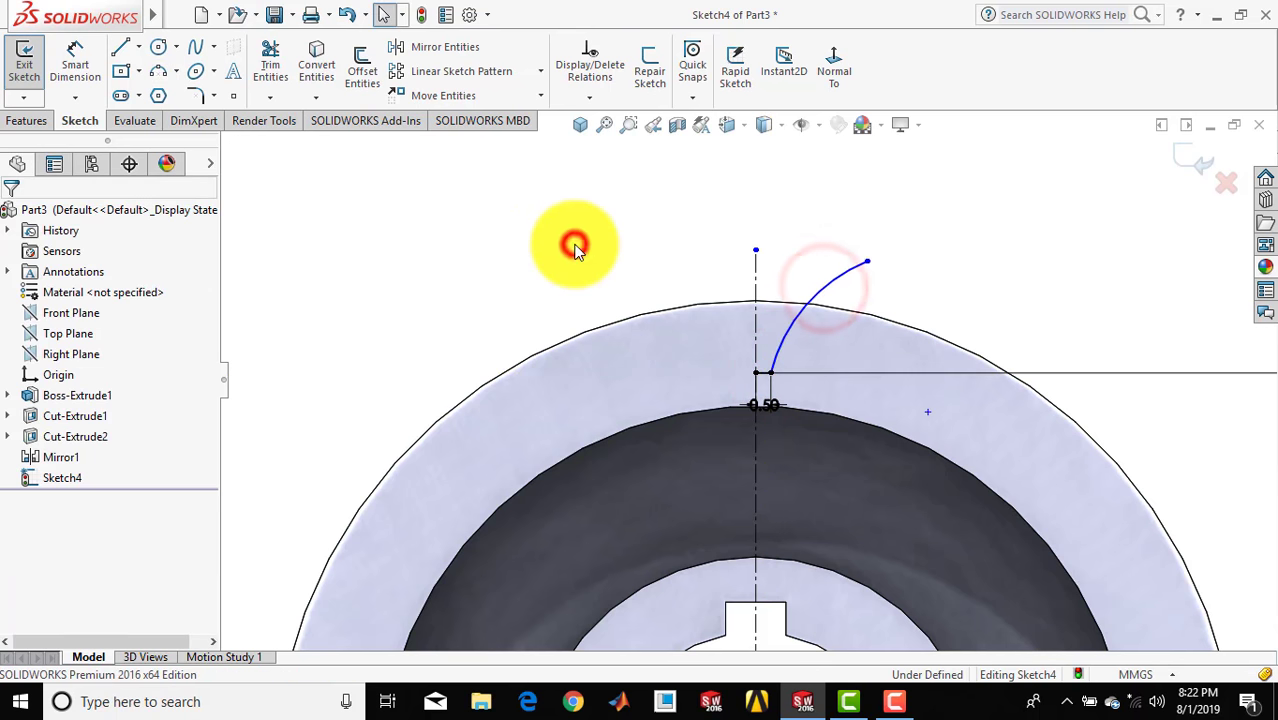
# Dimension the horizontal distance between the arc's two endpoints and set it to 1.58 mm
pyautogui.click(75, 65)
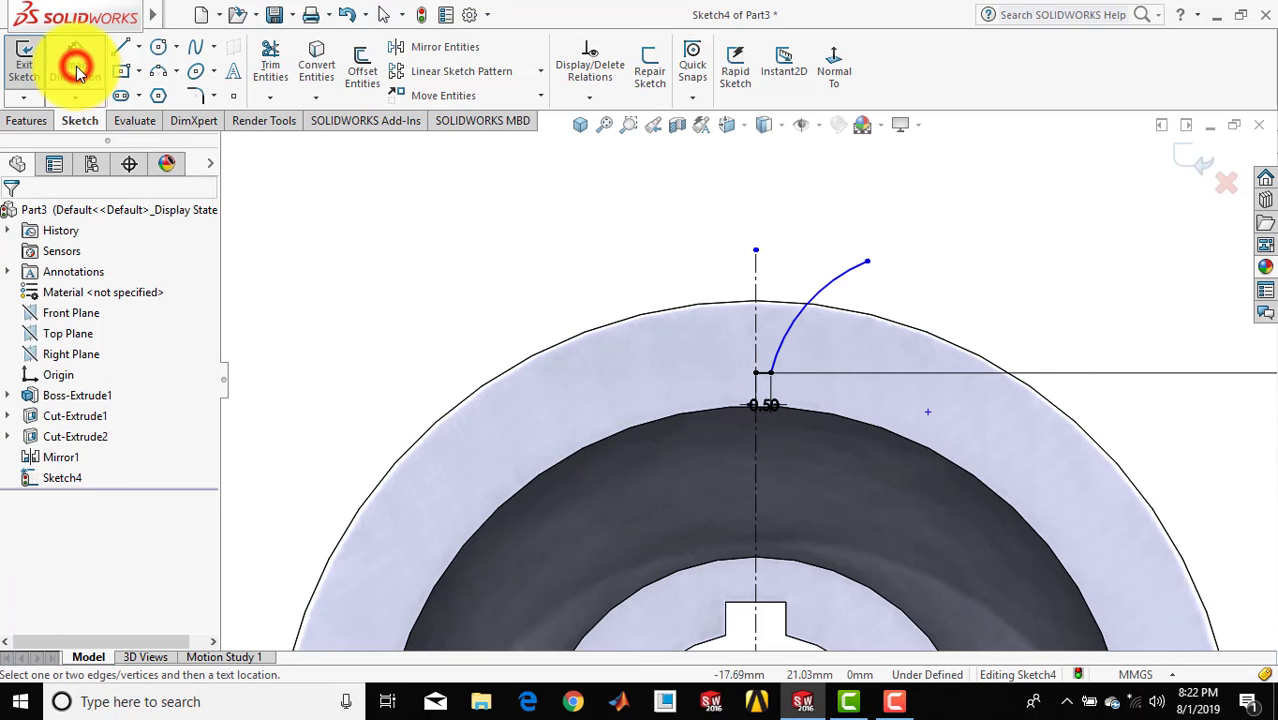
pyautogui.click(867, 263)
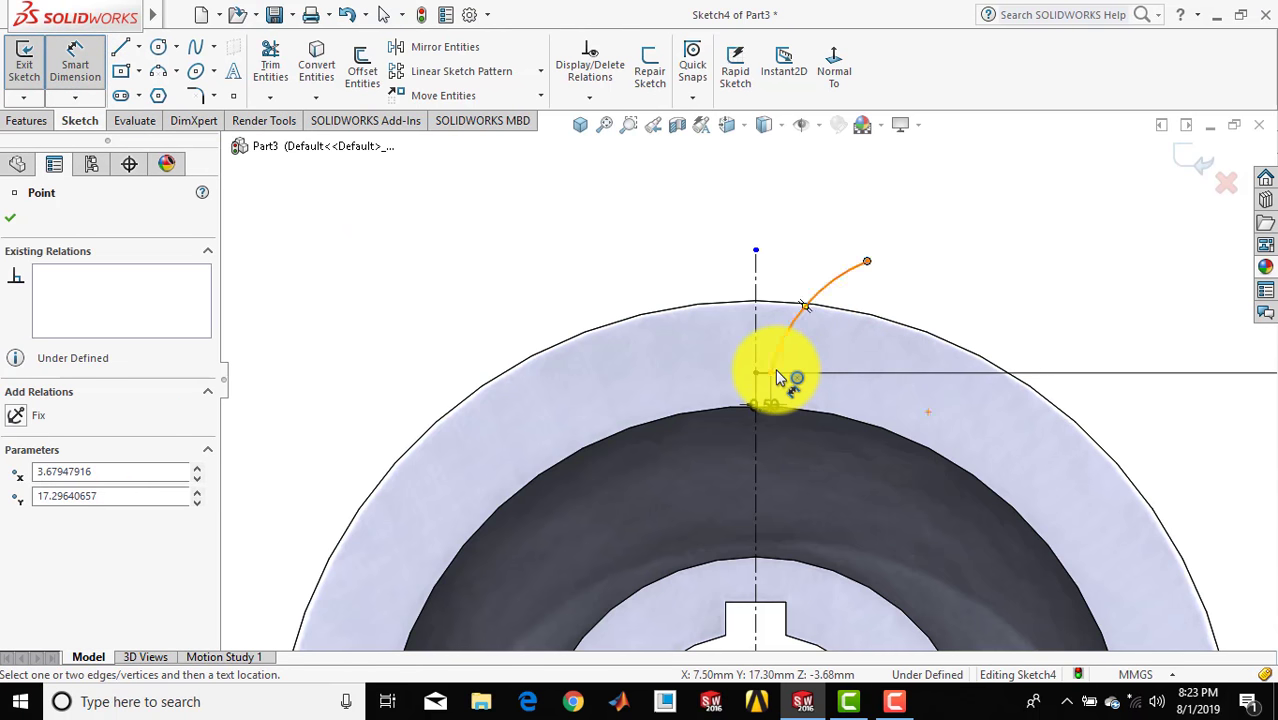
pyautogui.click(770, 373)
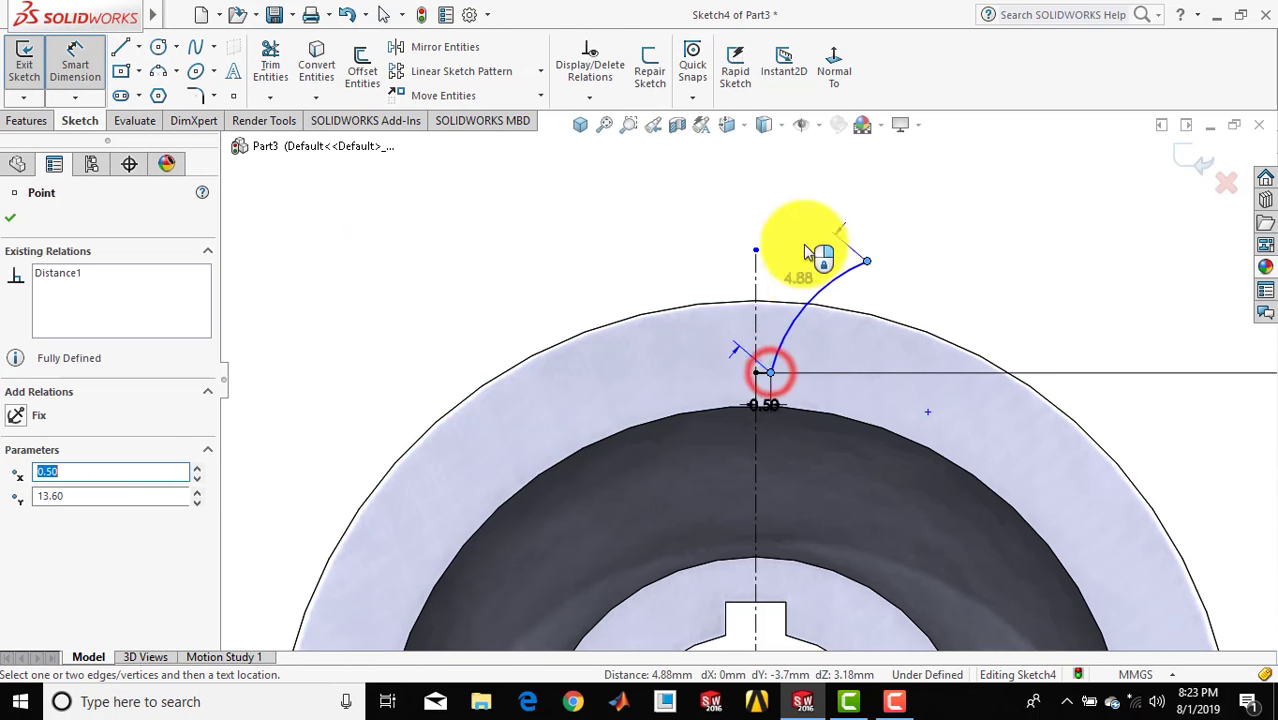
pyautogui.click(808, 205)
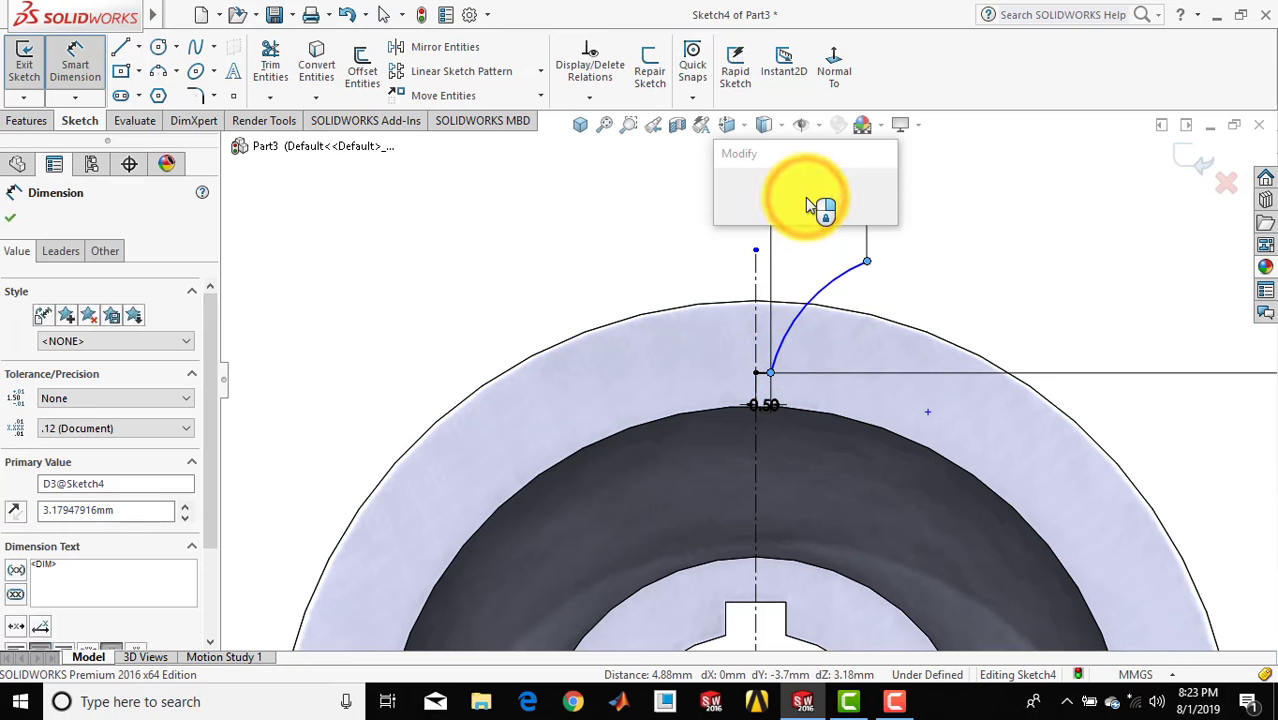
pyautogui.write('1.5')
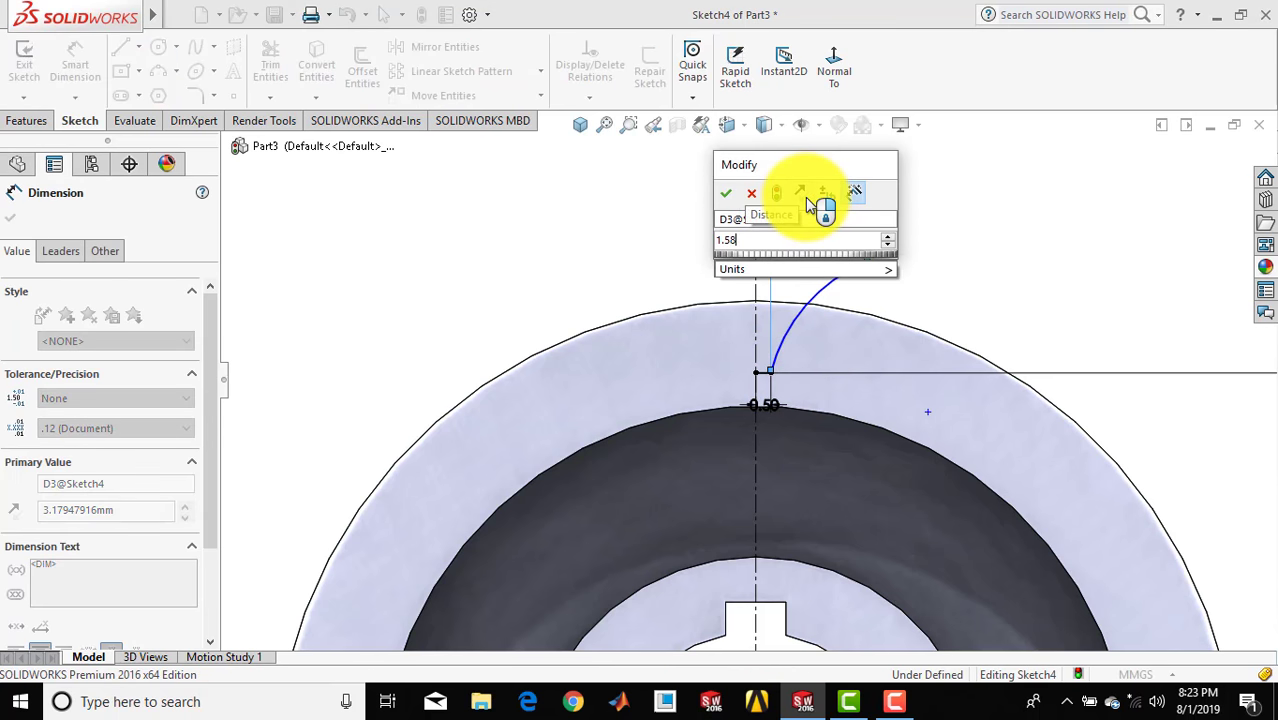
pyautogui.write('8')
pyautogui.press('Return')
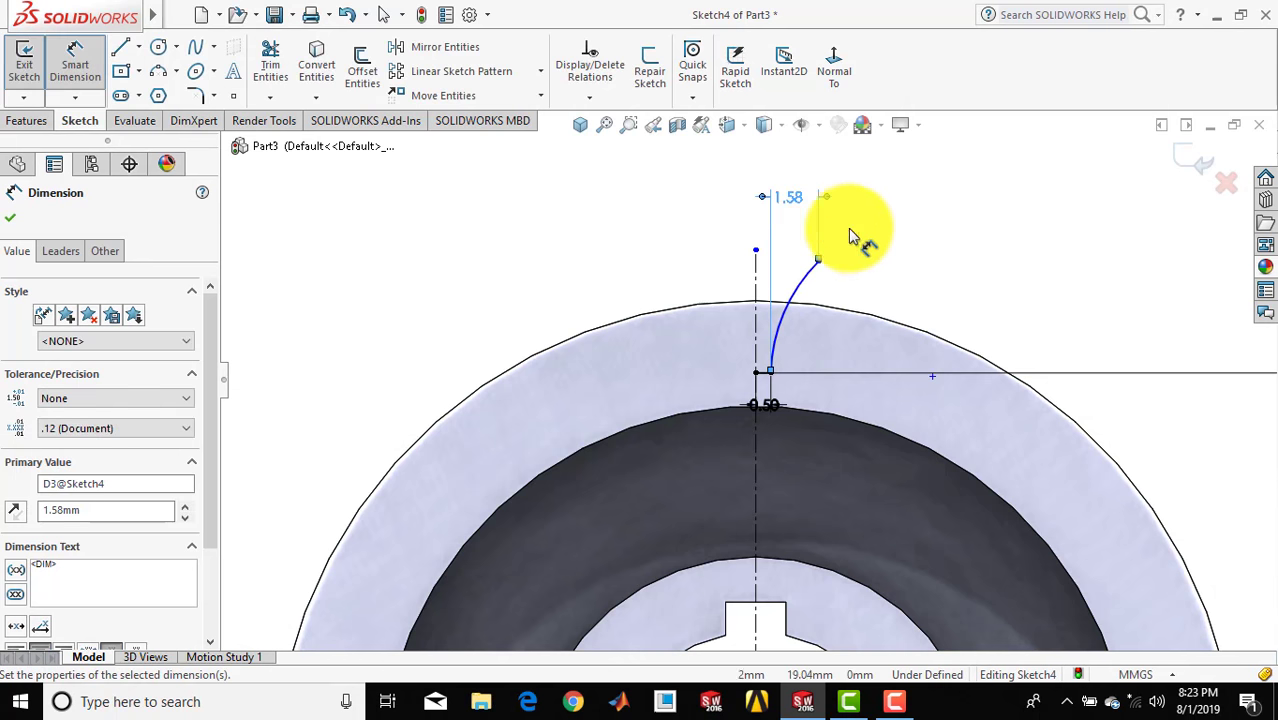
pyautogui.click(868, 236)
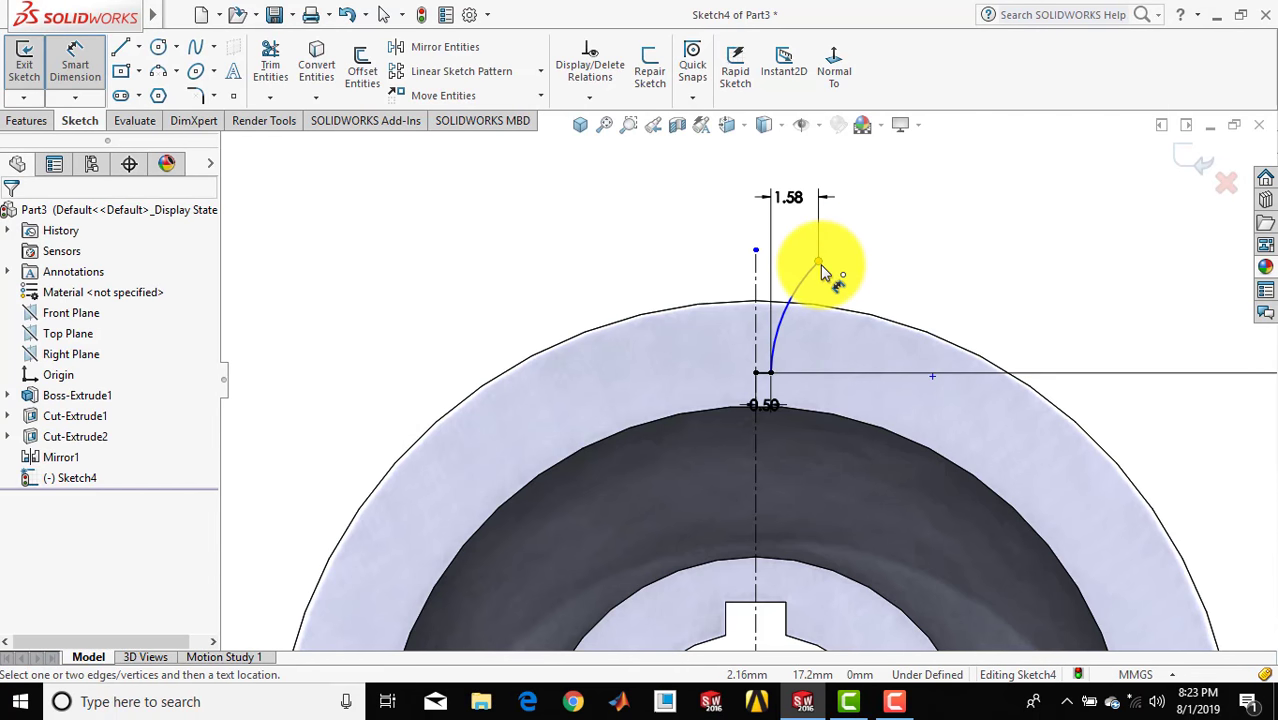
# Dimension the vertical distance between the arc's two endpoints and set it to 3.28 mm, with the upper endpoint above the short line
pyautogui.click(819, 264)
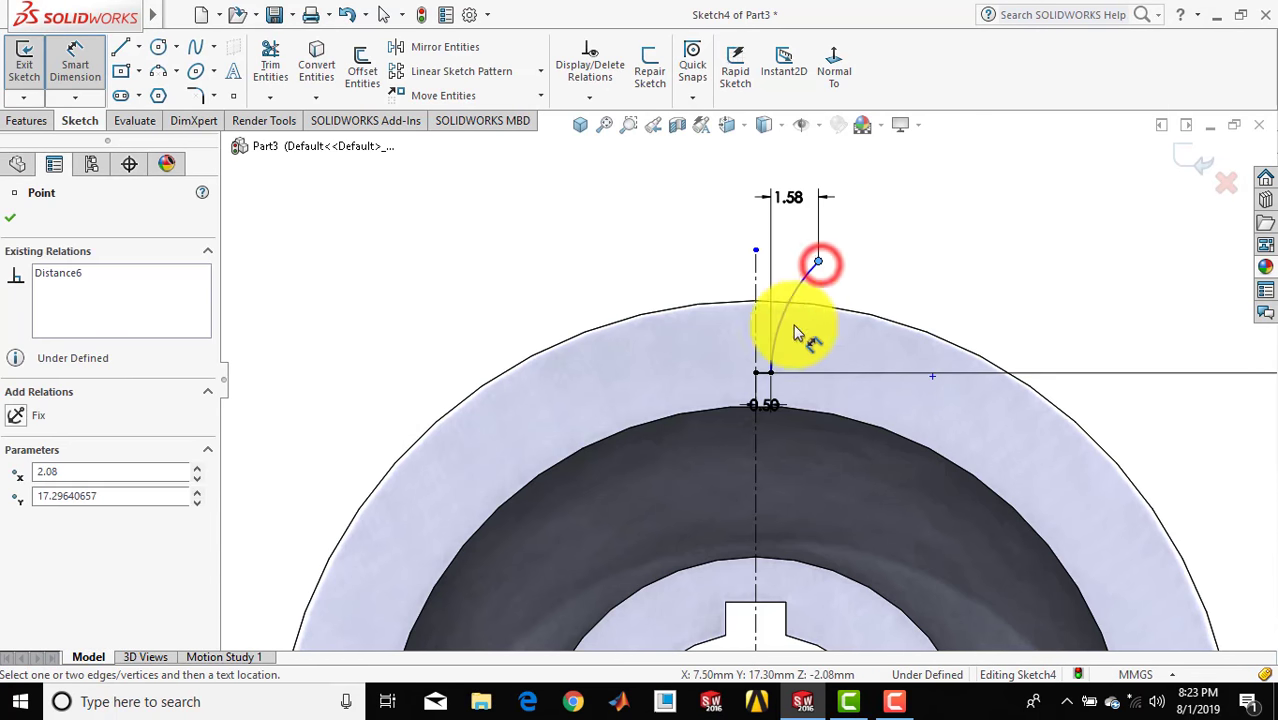
pyautogui.click(770, 373)
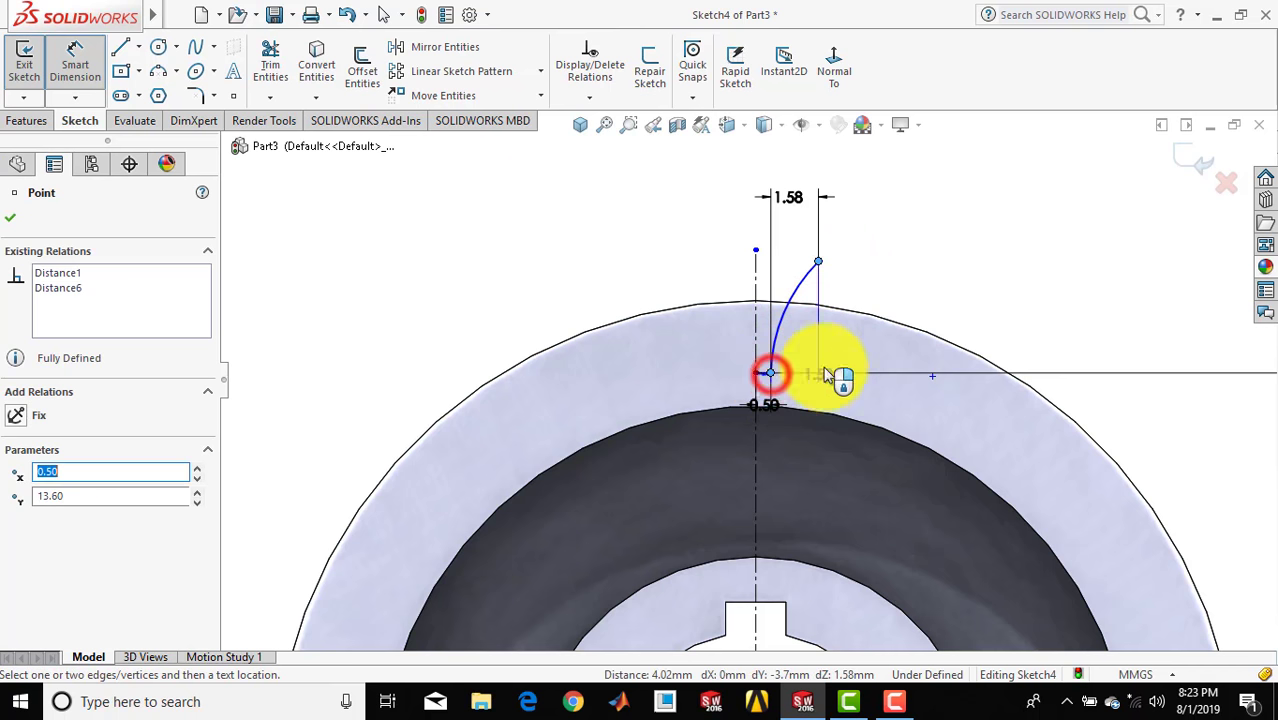
pyautogui.click(900, 310)
pyautogui.click(918, 304)
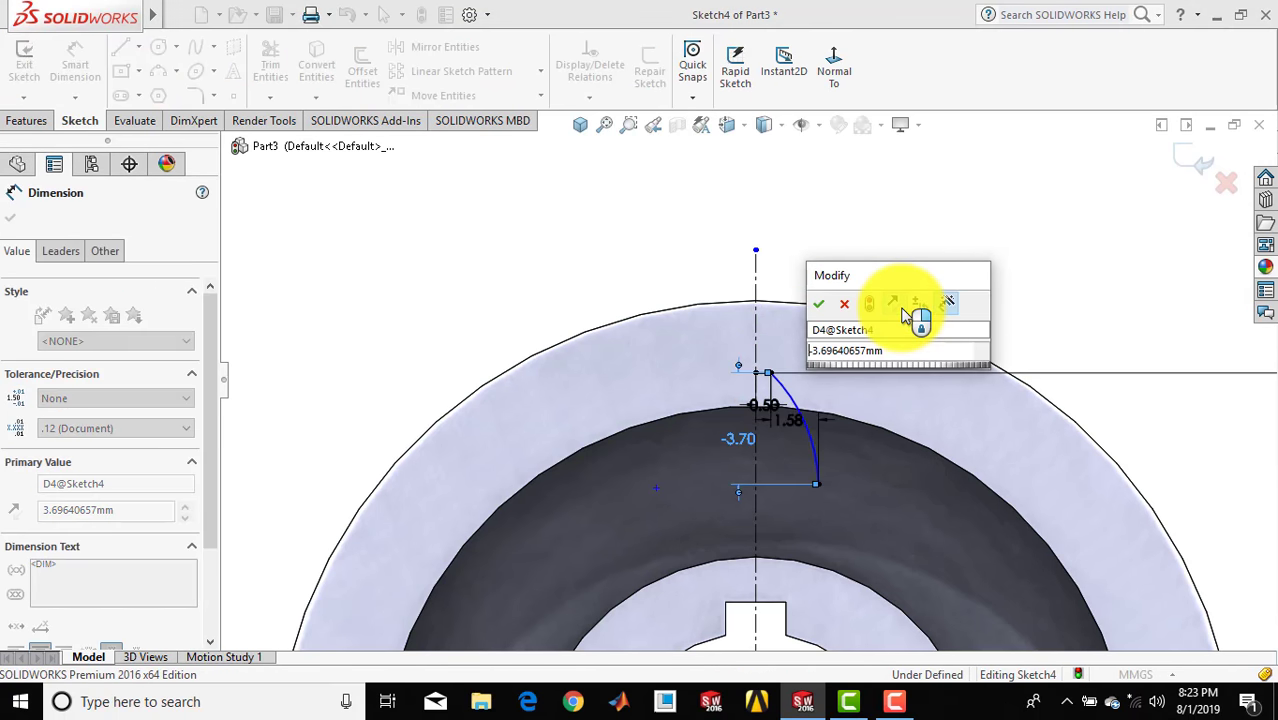
pyautogui.click(887, 354)
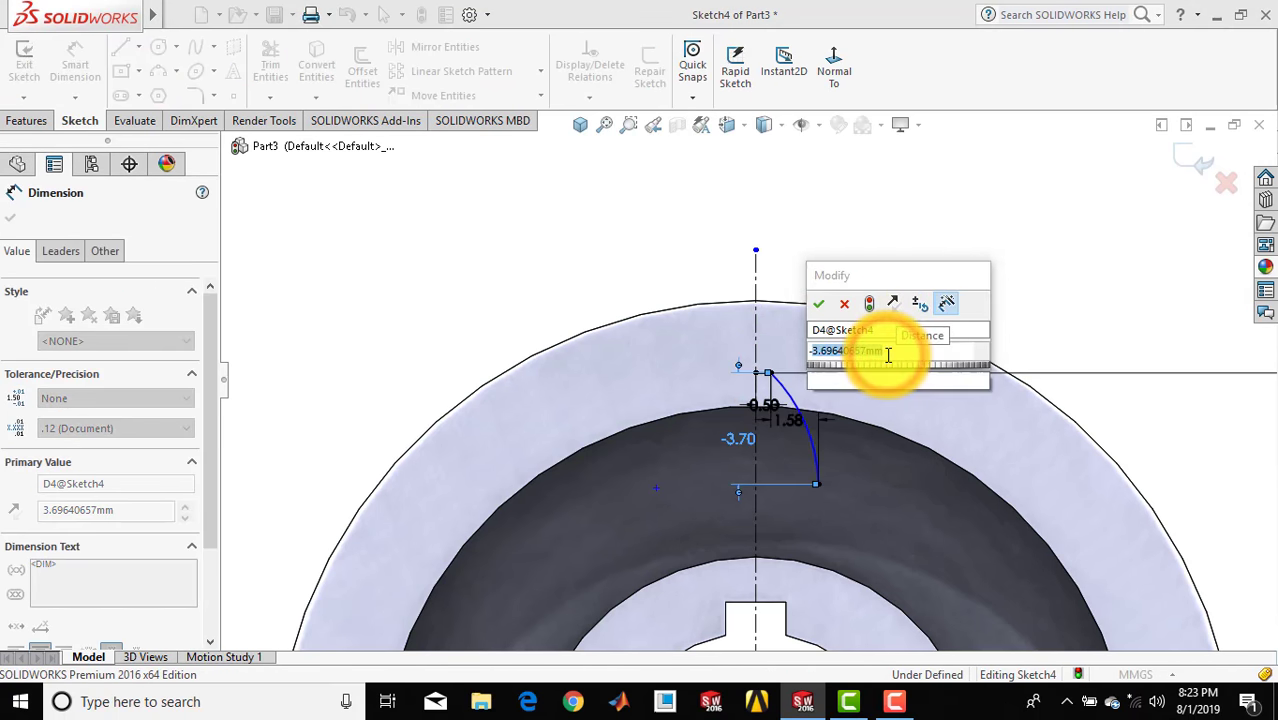
pyautogui.write('-3.28')
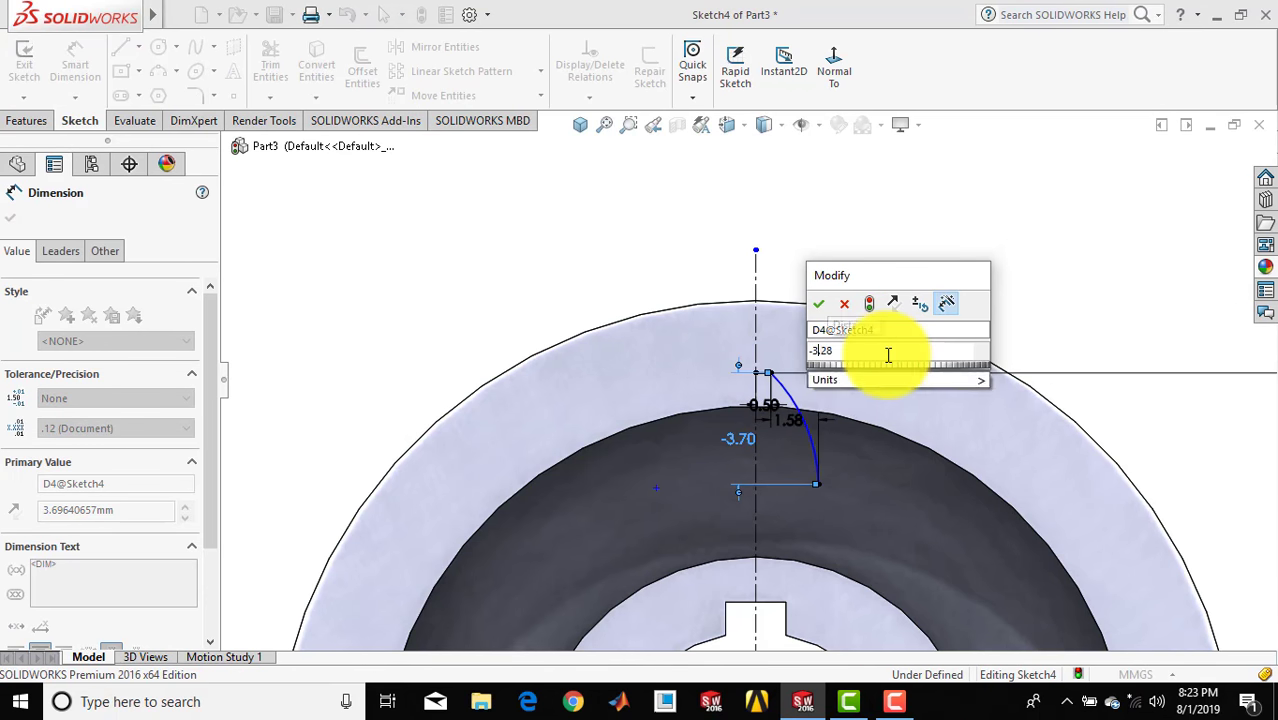
pyautogui.press('Home')
pyautogui.press('Return')
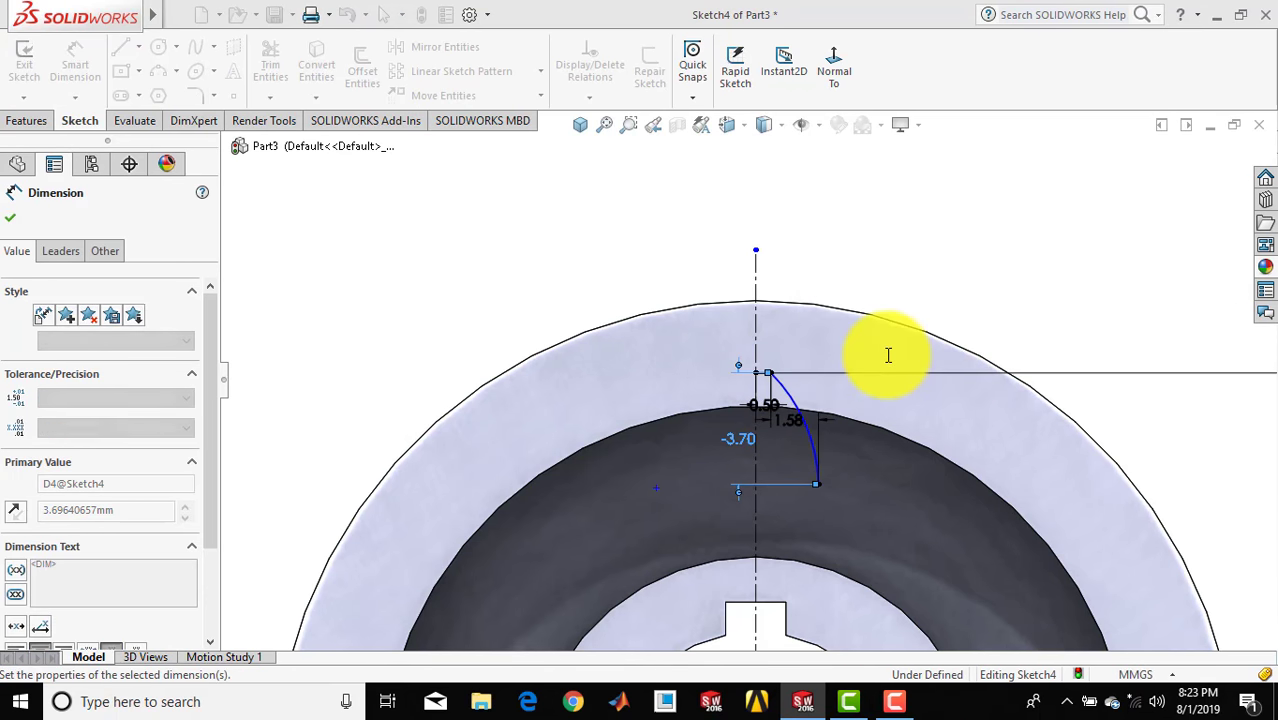
pyautogui.click(949, 198)
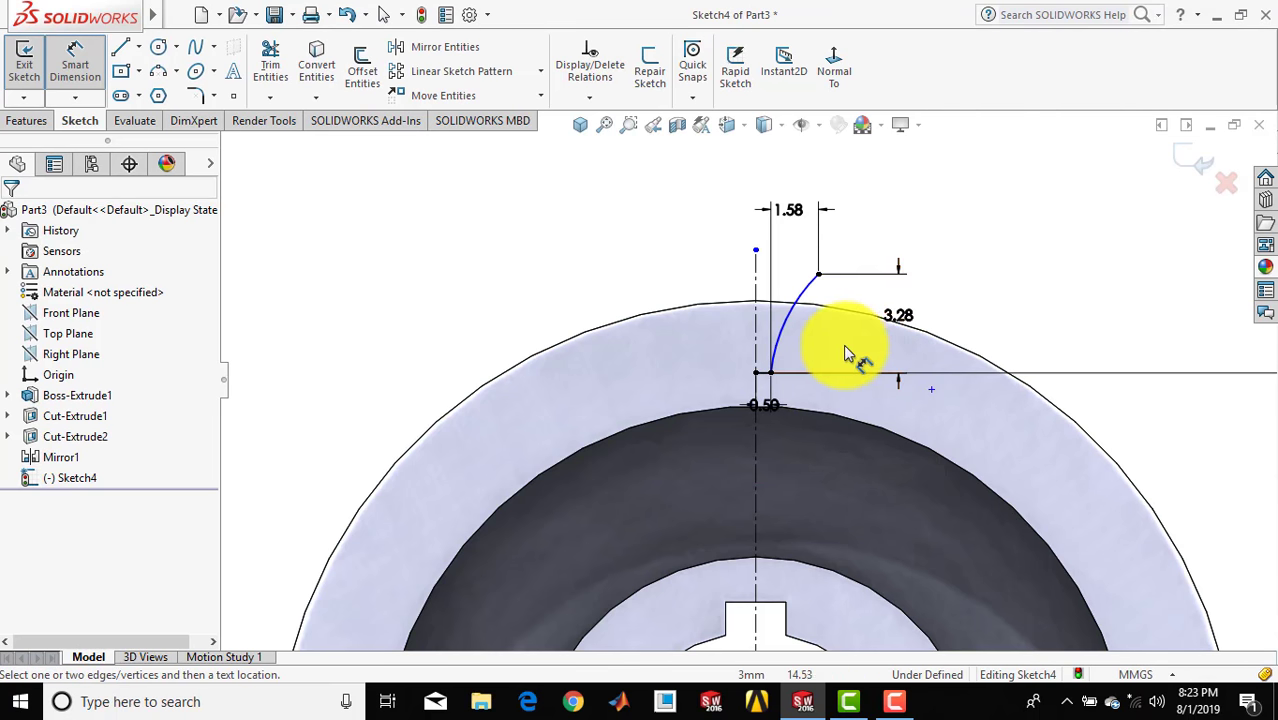
# Dimension the arc's radius, set it to 4.56 mm, and finish dimensioning
pyautogui.click(792, 308)
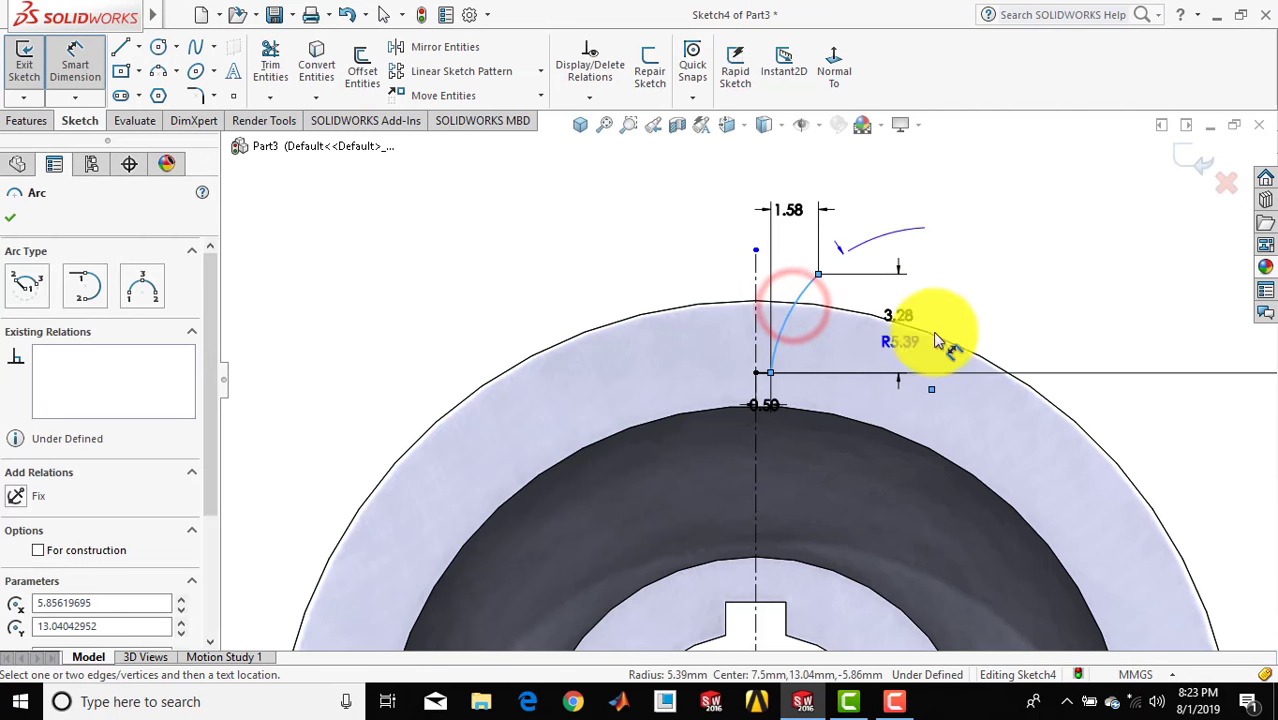
pyautogui.click(996, 306)
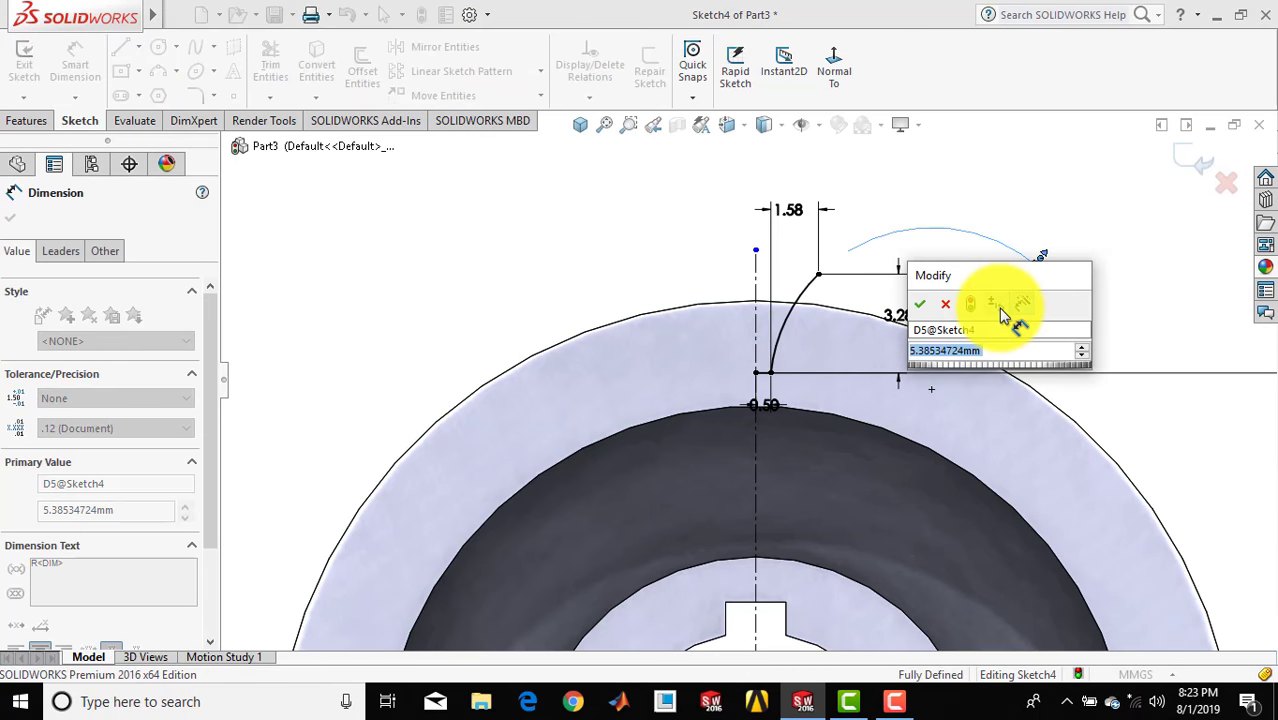
pyautogui.write('4.56')
pyautogui.press('Return')
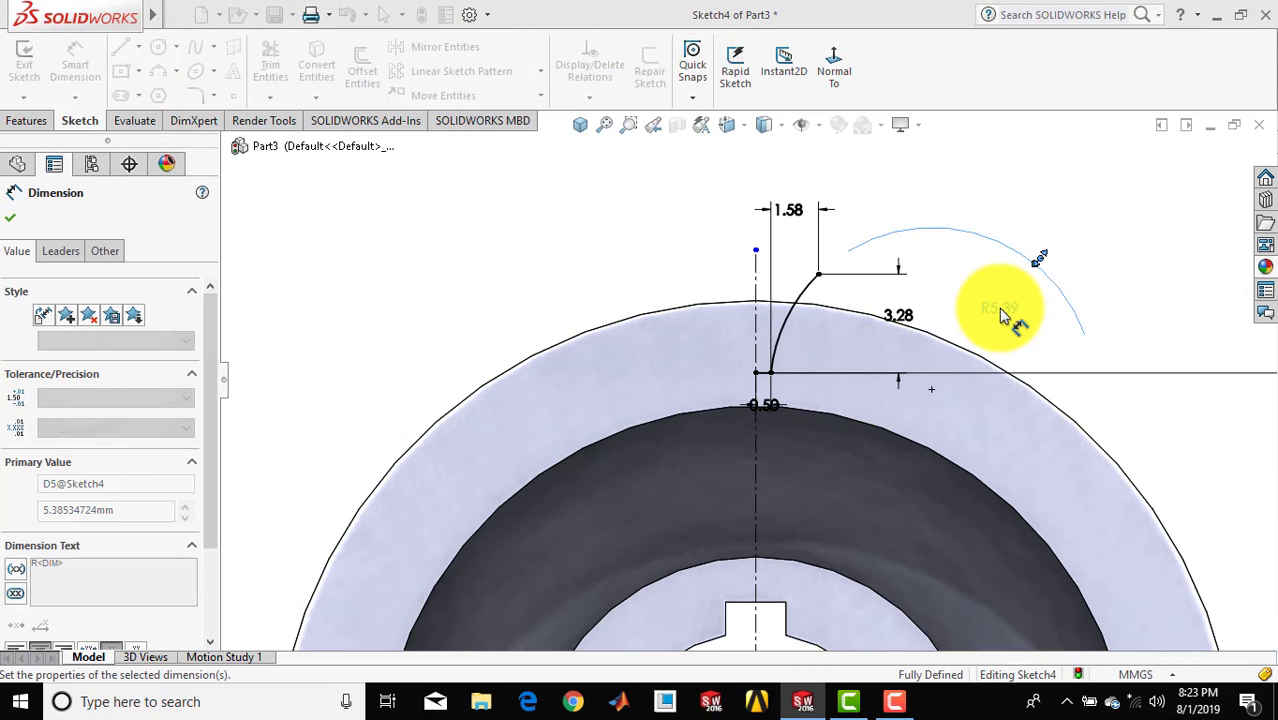
pyautogui.click(975, 195)
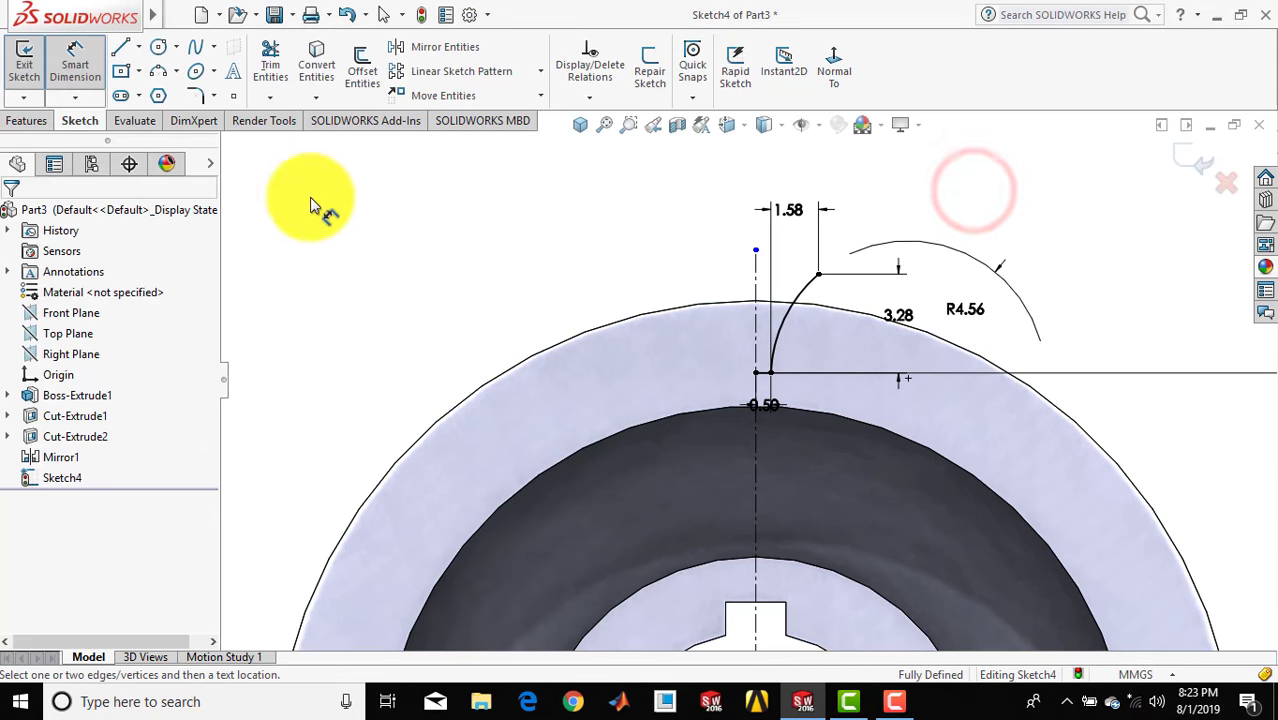
pyautogui.click(82, 66)
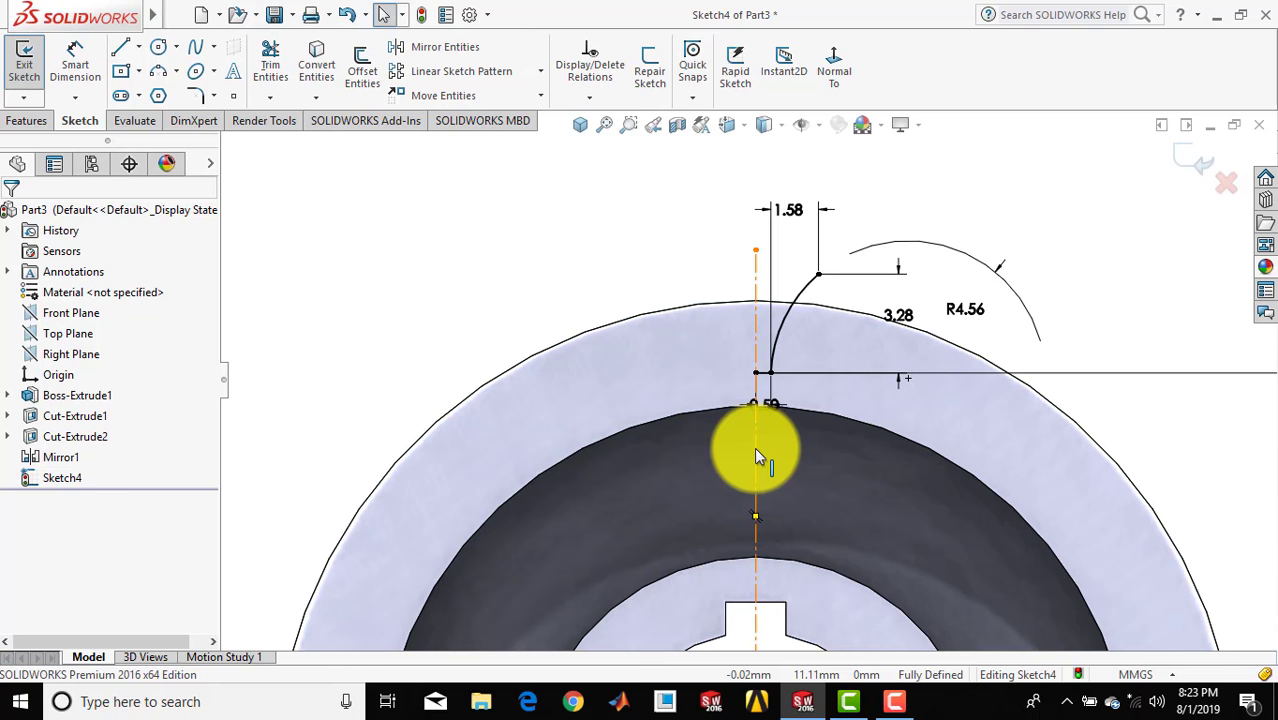
# Mirror the short horizontal line and the arc about the vertical centerline, keeping the originals
pyautogui.click(519, 276)
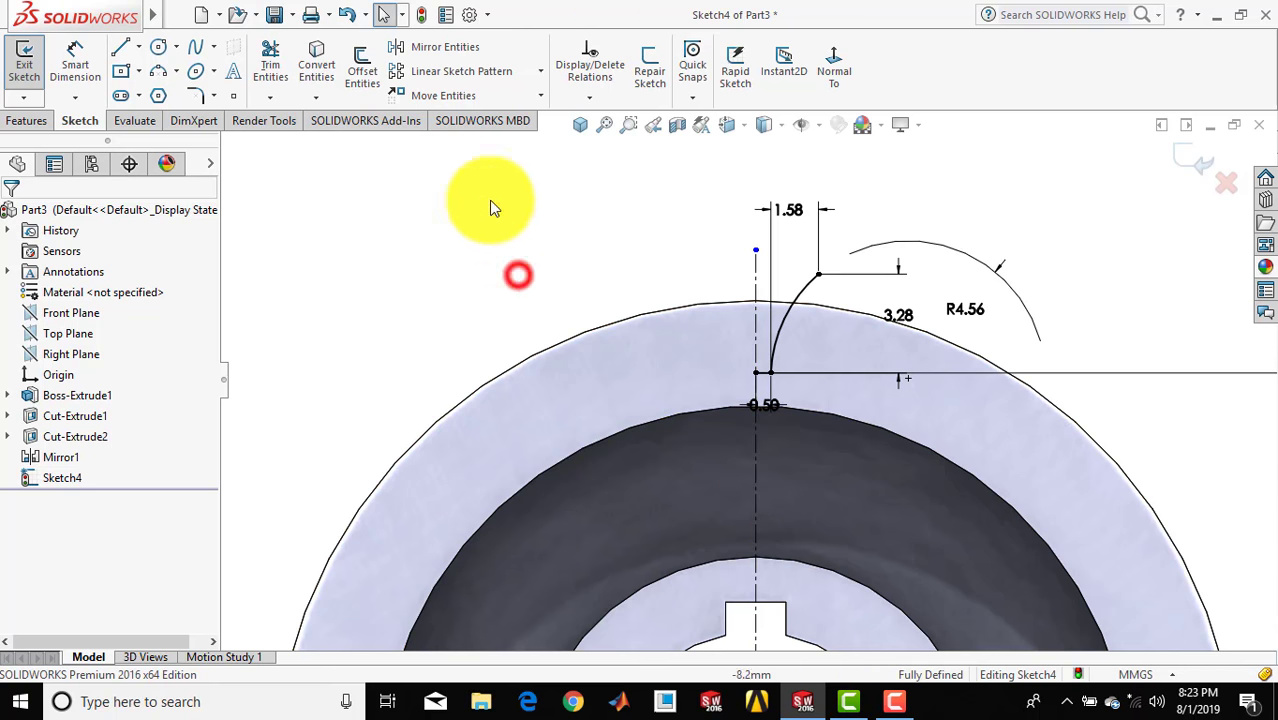
pyautogui.click(446, 50)
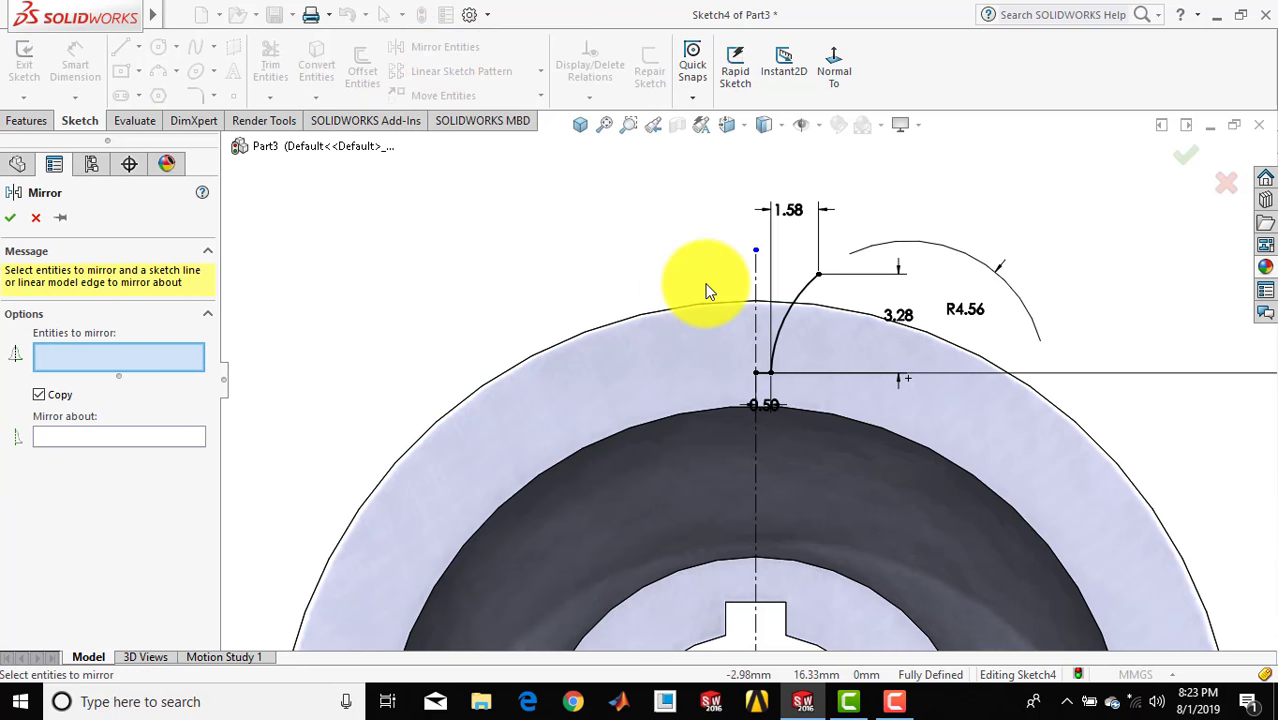
pyautogui.moveTo(704, 259); pyautogui.dragTo(851, 391)
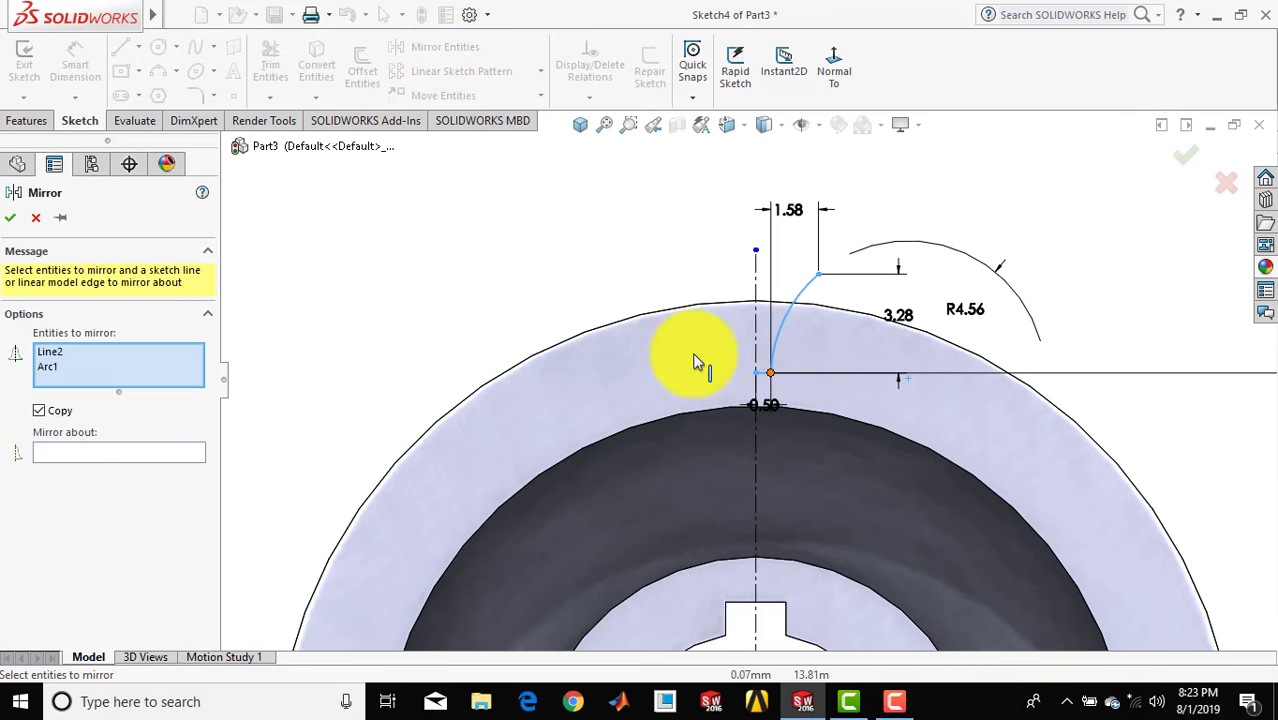
pyautogui.click(100, 455)
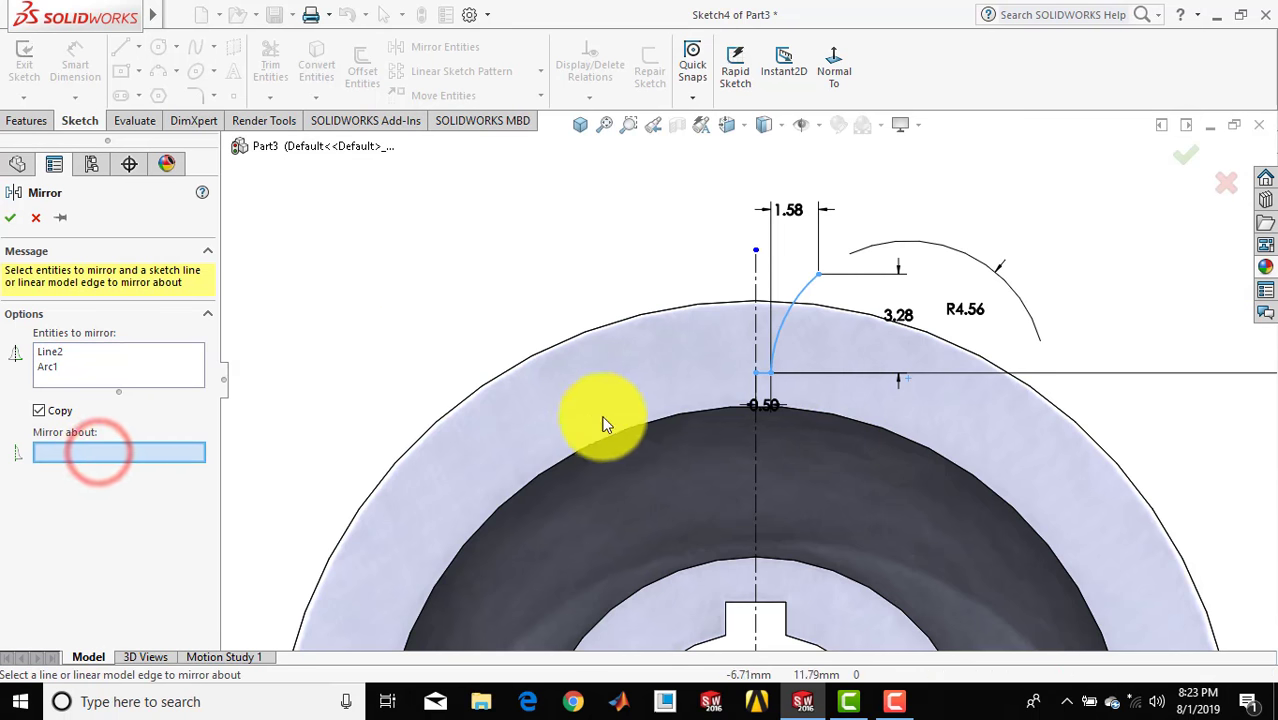
pyautogui.click(755, 276)
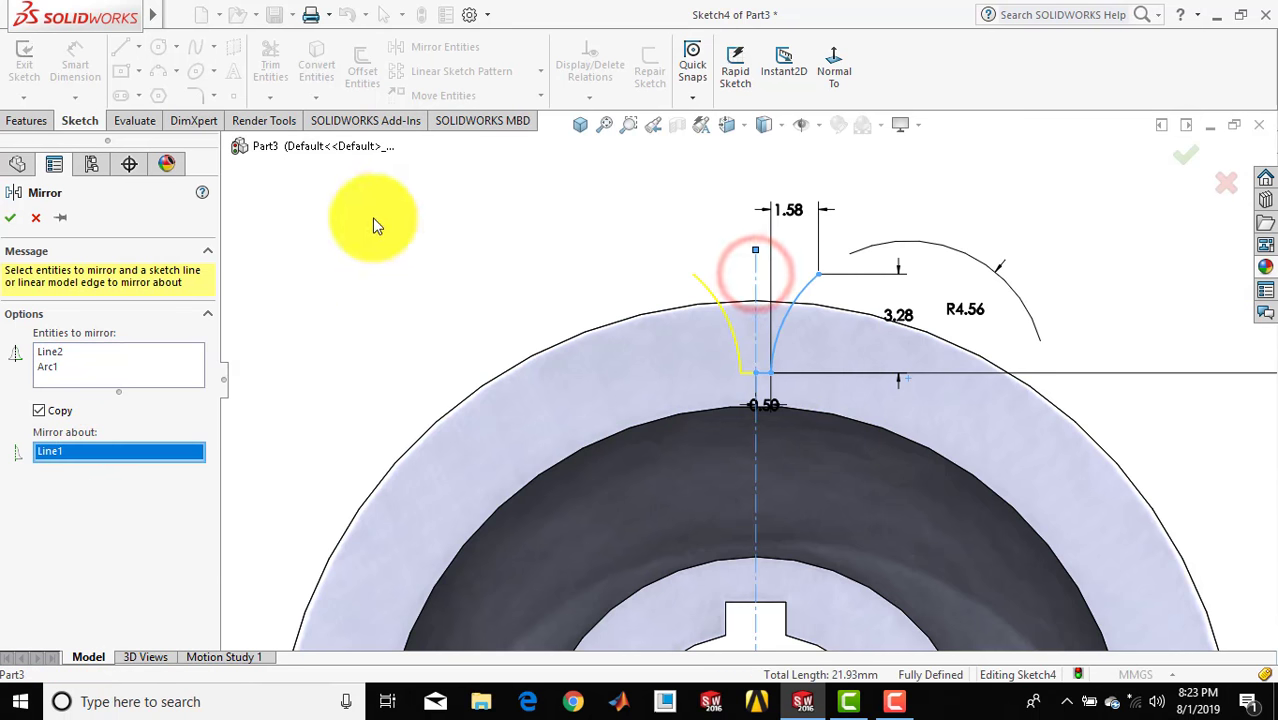
pyautogui.click(5, 220)
pyautogui.click(553, 214)
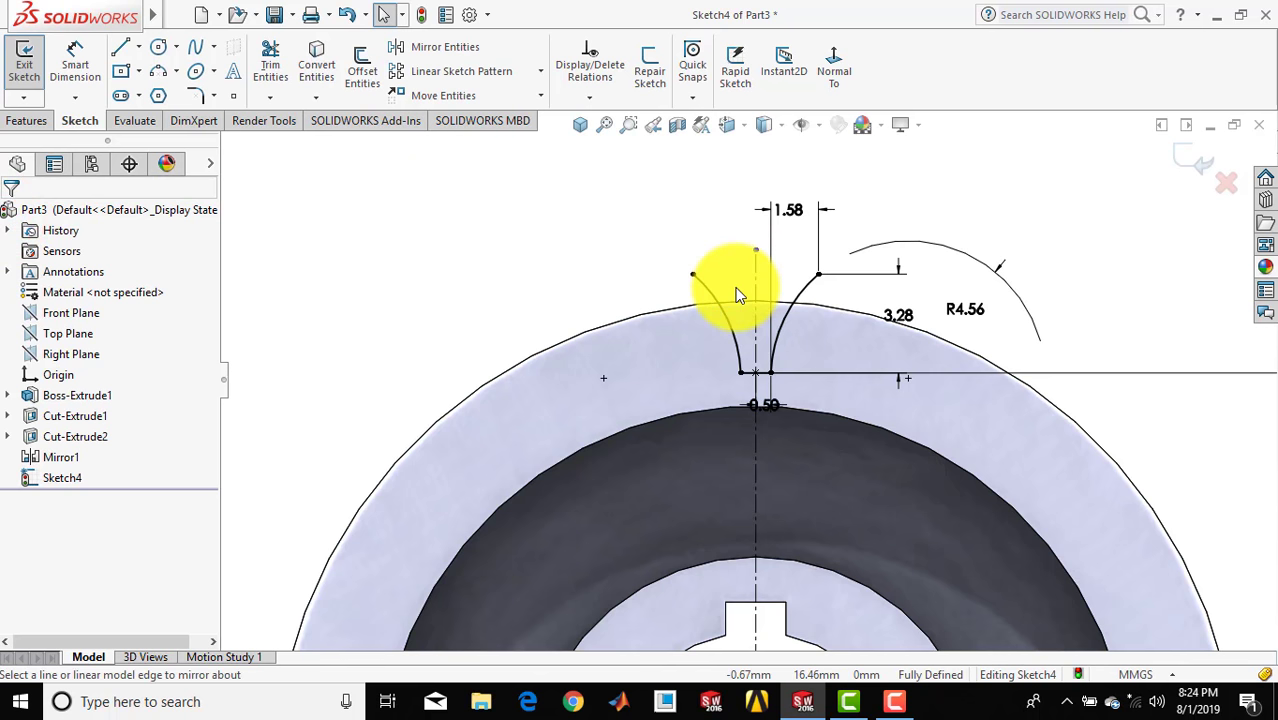
pyautogui.click(564, 233)
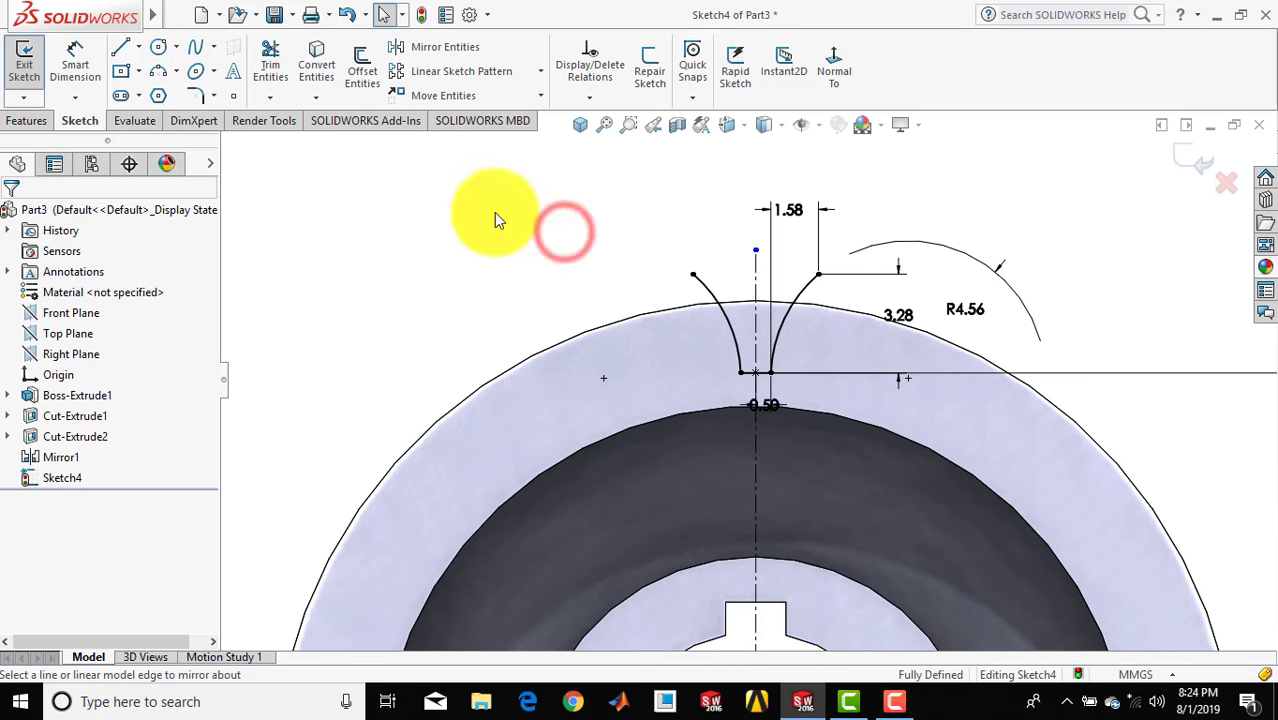
# Draw a shallow three-point arc of about 20.3 mm radius joining the upper ends of the two side arcs
pyautogui.click(160, 80)
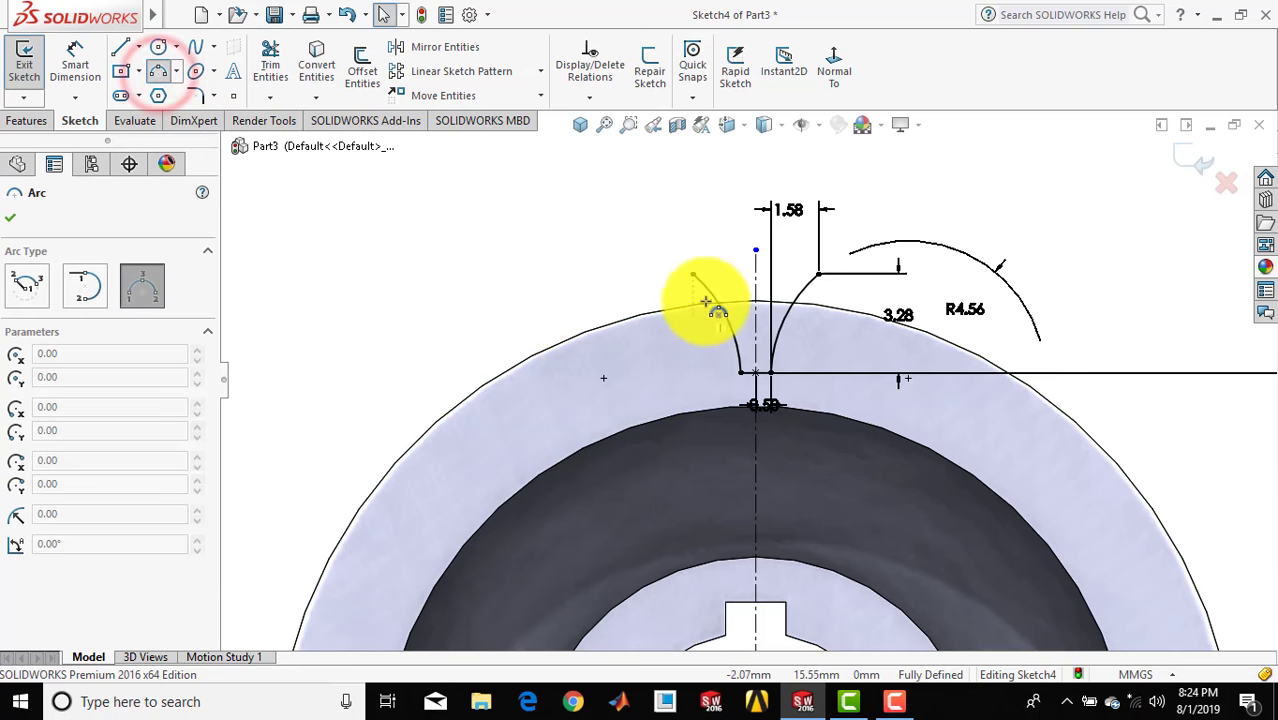
pyautogui.click(690, 274)
pyautogui.click(818, 273)
pyautogui.click(767, 272)
pyautogui.press('Escape')
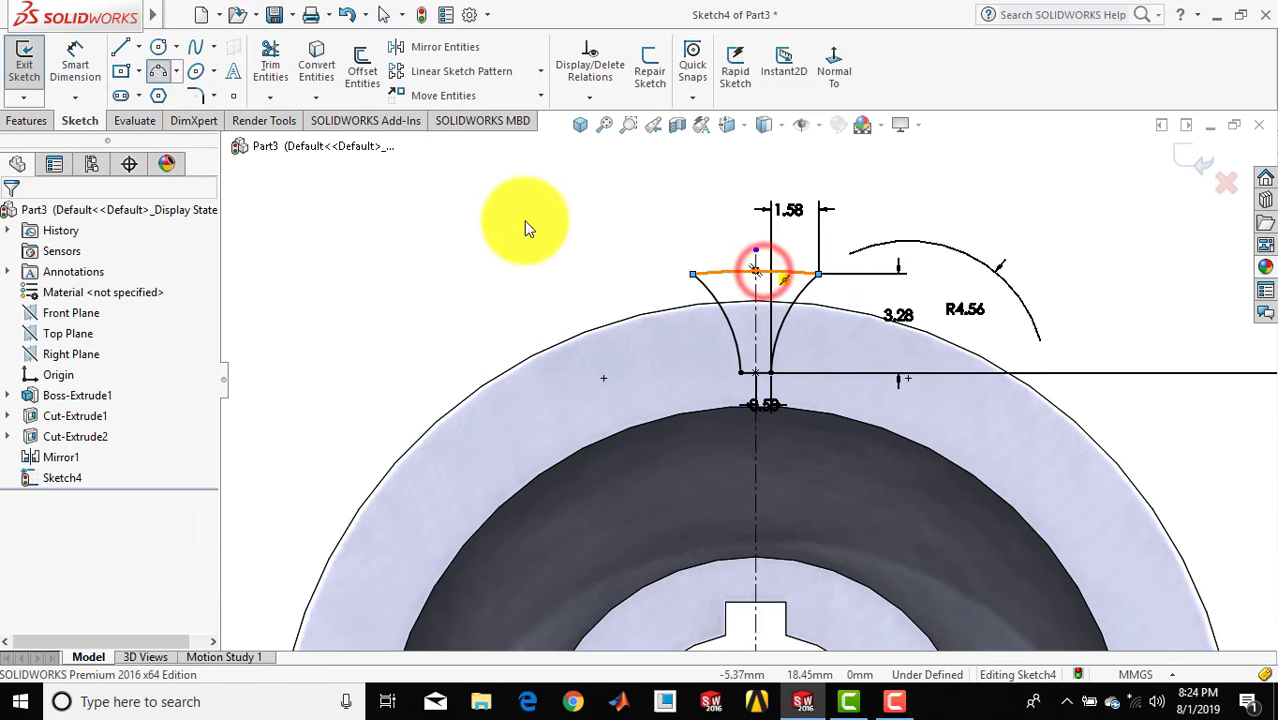
# Dimension the top closing arc's radius, set it to 18 mm, and finish dimensioning
pyautogui.click(75, 62)
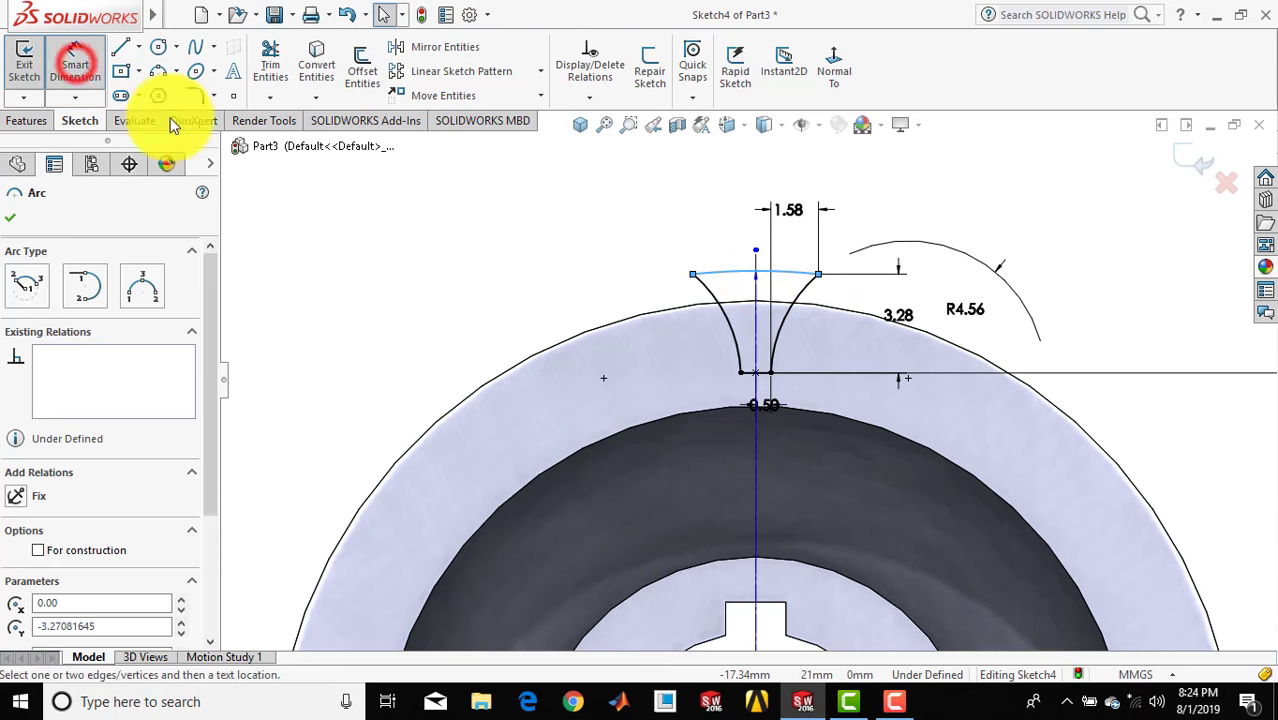
pyautogui.click(620, 229)
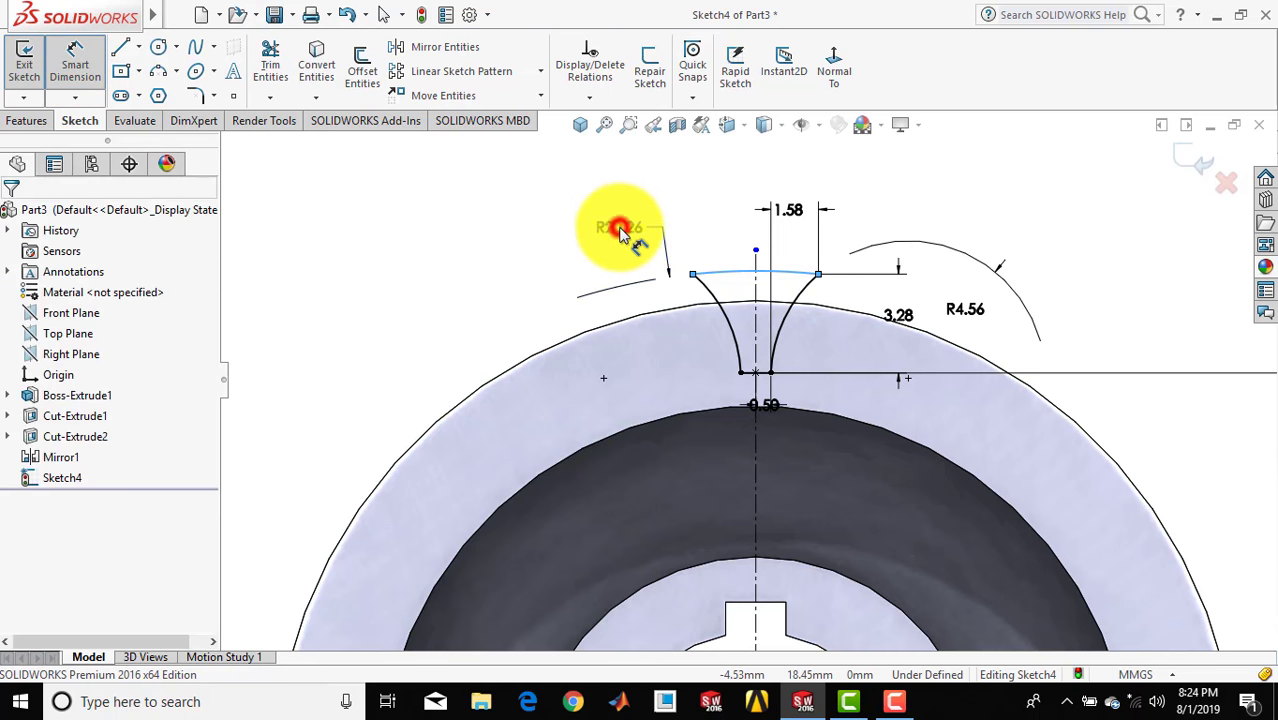
pyautogui.write('18')
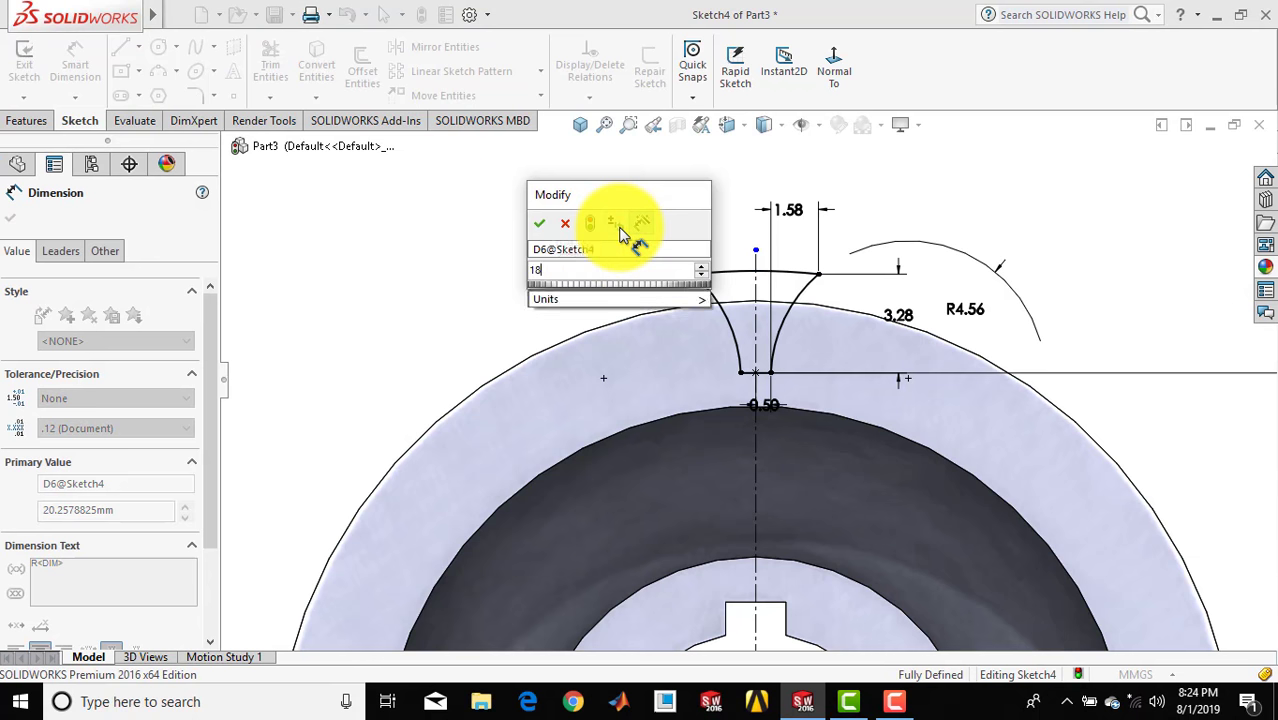
pyautogui.press('Return')
pyautogui.click(498, 195)
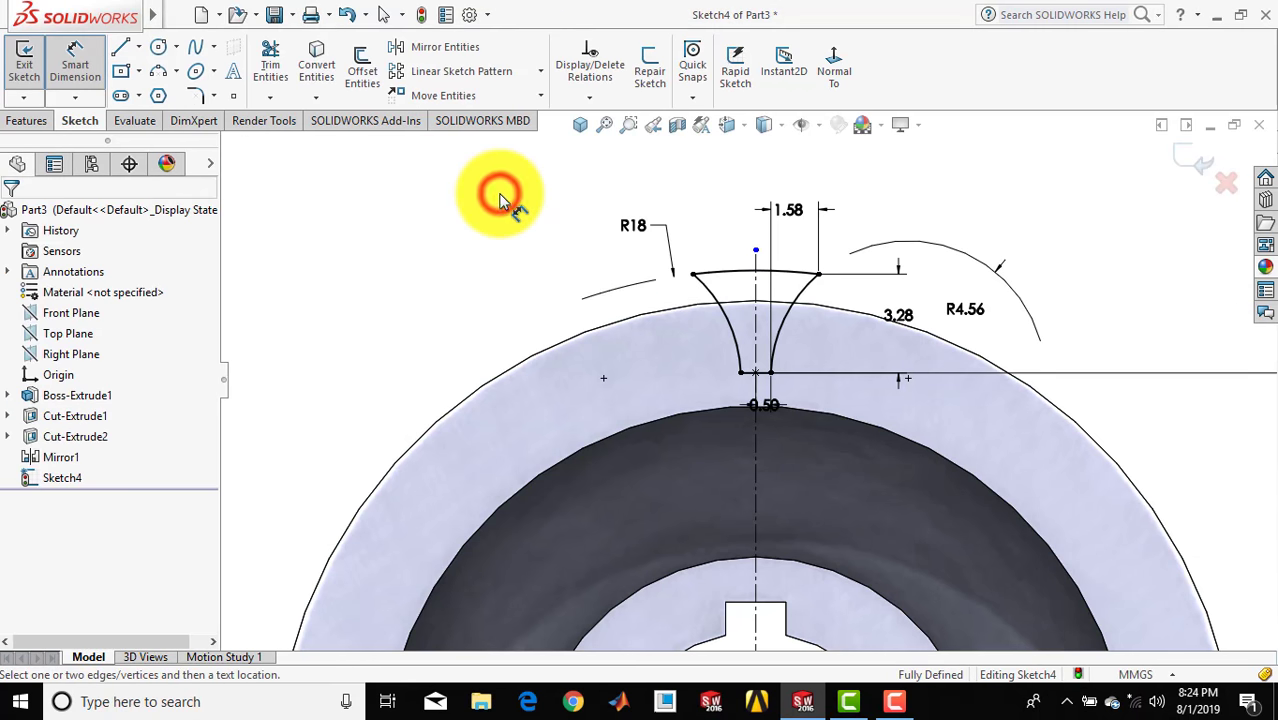
pyautogui.click(67, 72)
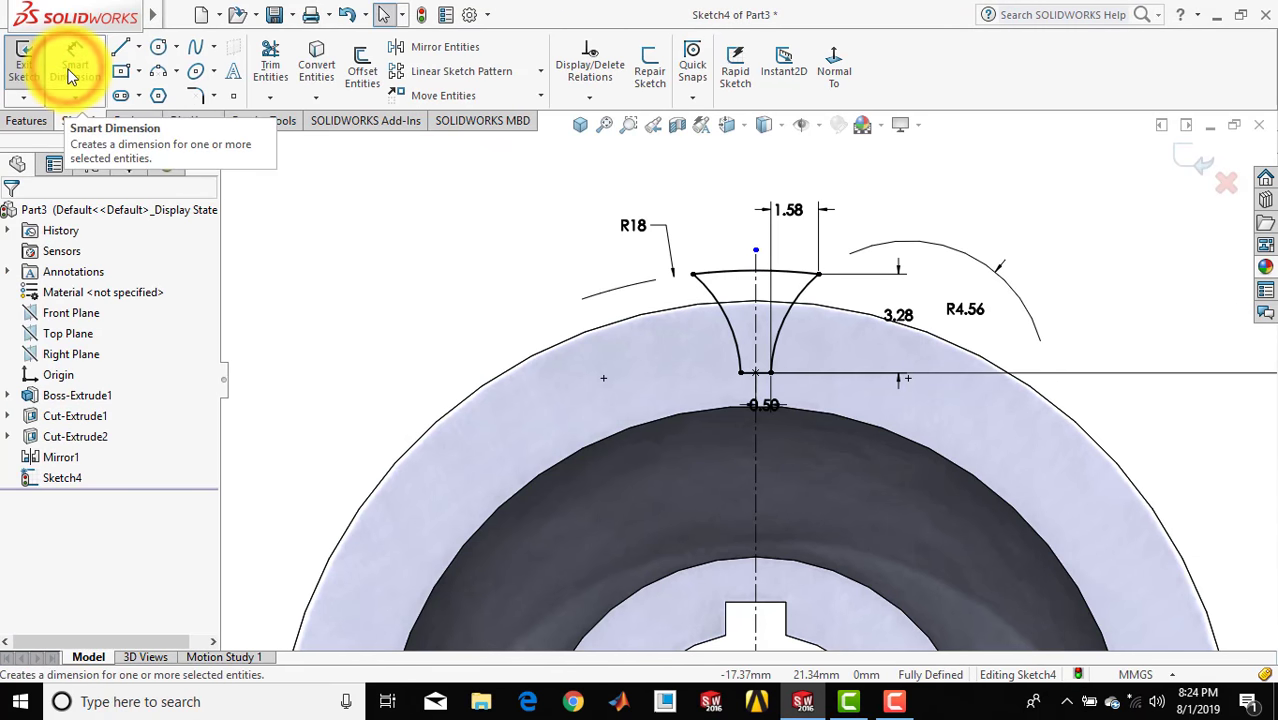
# Apply a 0.30 mm sketch fillet to the lower-left corner of the tooth-gap profile, accepting removal of the conflicting relation
pyautogui.scroll(-2, 770, 395)
pyautogui.scroll(-2, 768, 397)
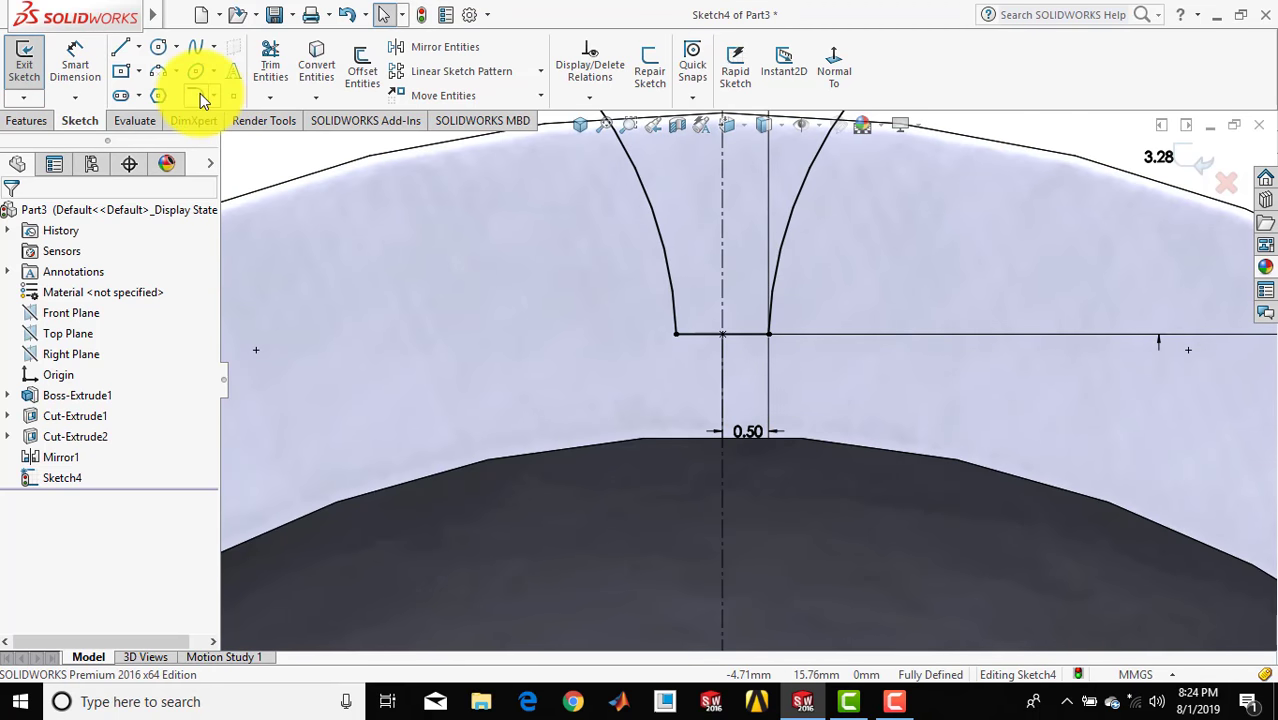
pyautogui.click(198, 95)
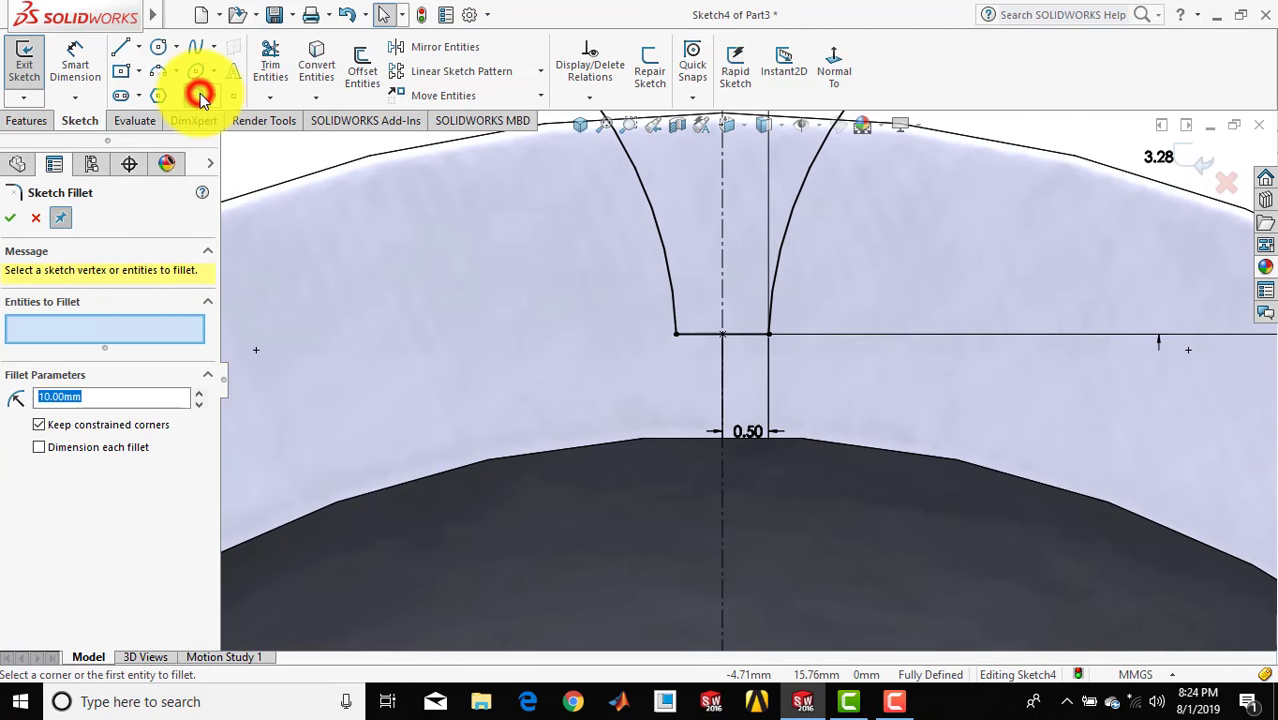
pyautogui.click(125, 396)
pyautogui.write('0.')
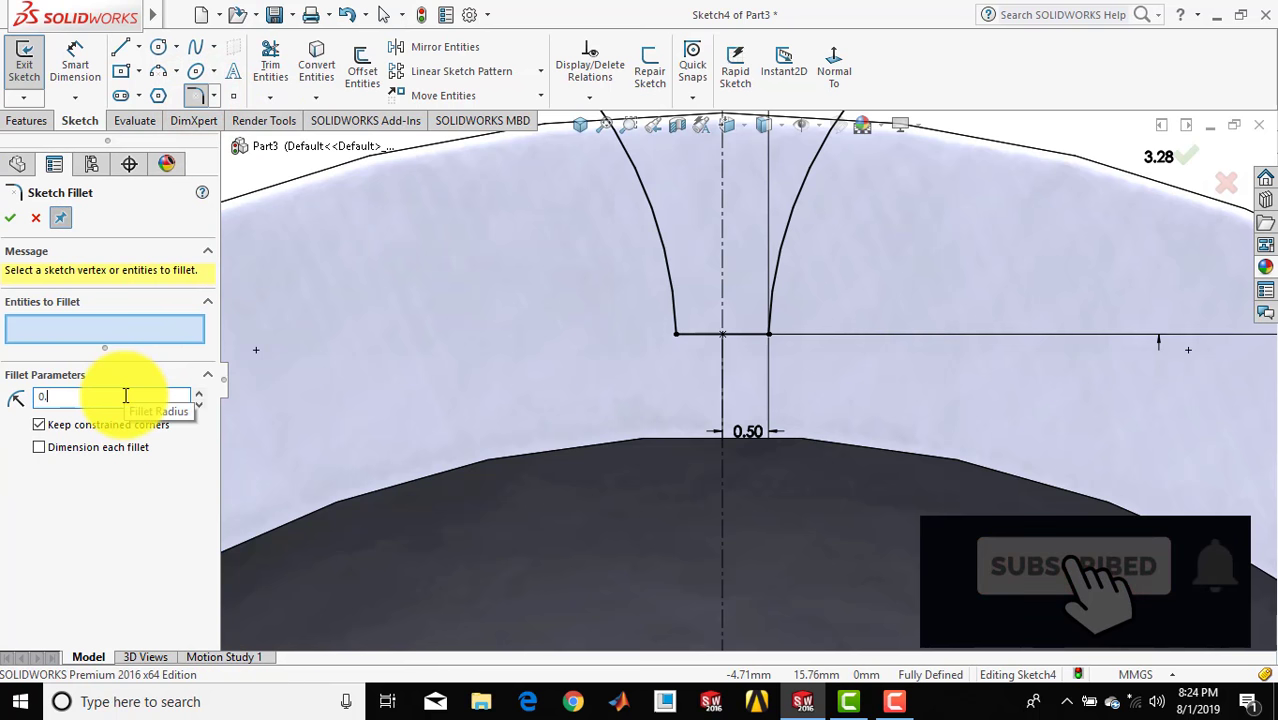
pyautogui.write('30')
pyautogui.press('Return')
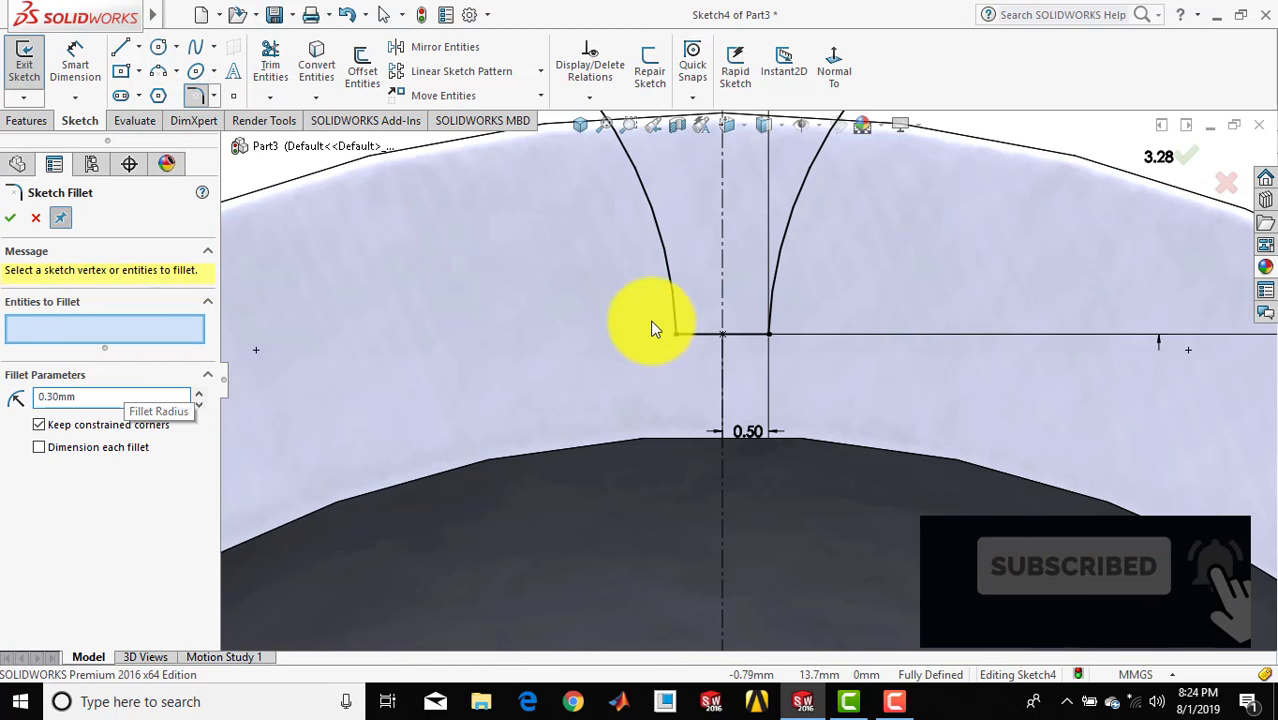
pyautogui.moveTo(653, 307); pyautogui.dragTo(693, 357)
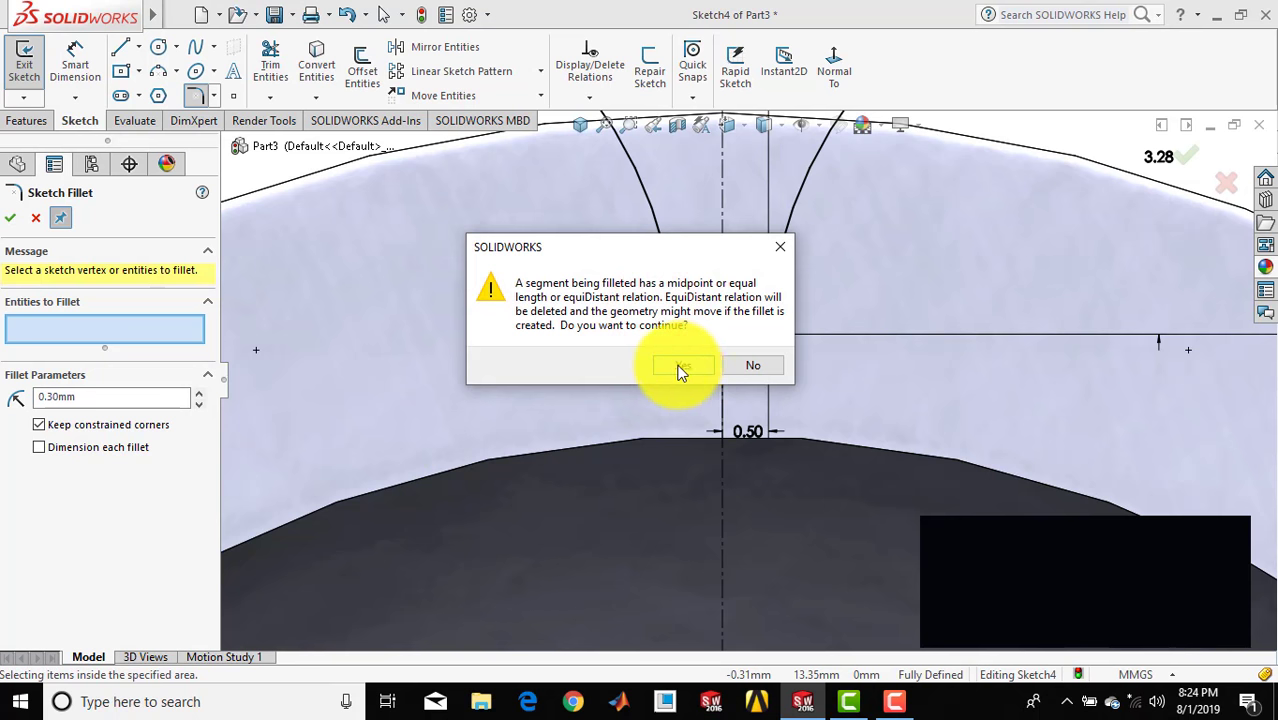
pyautogui.click(679, 366)
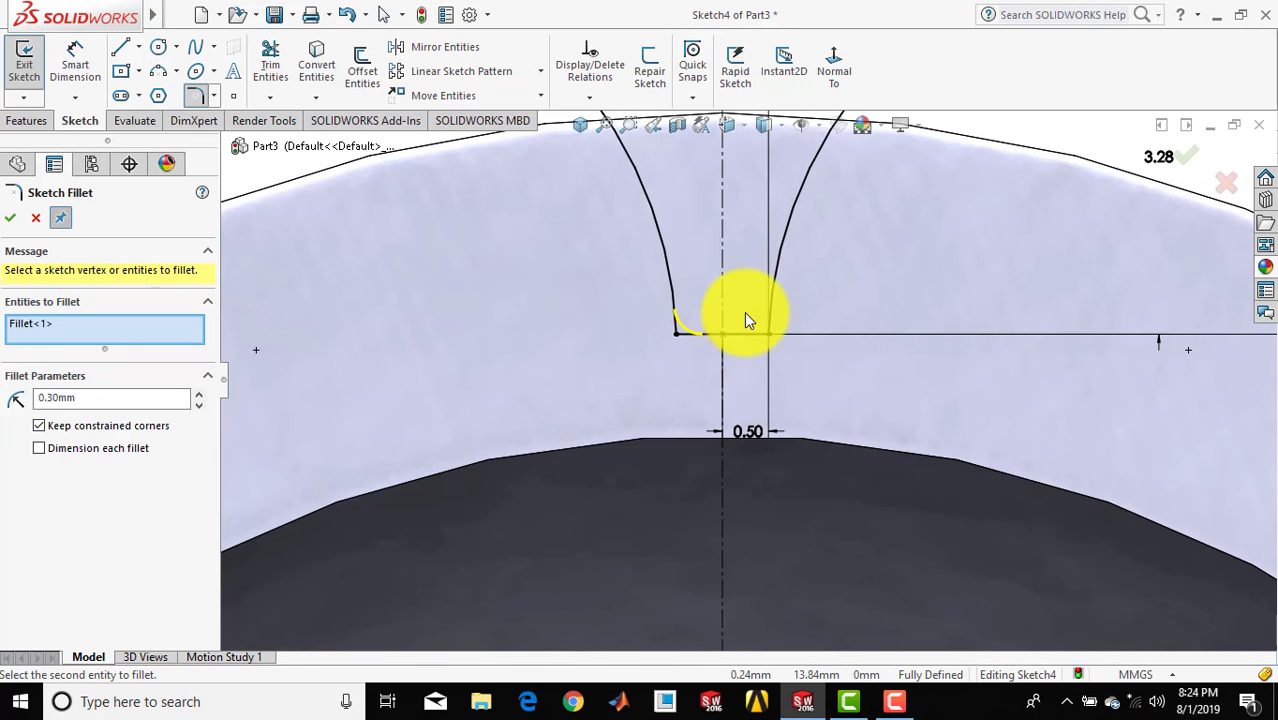
# Fillet the lower-right corner of the tooth-gap profile with the same 0.30 mm radius and finish the sketch fillets
pyautogui.click(744, 312)
pyautogui.click(694, 366)
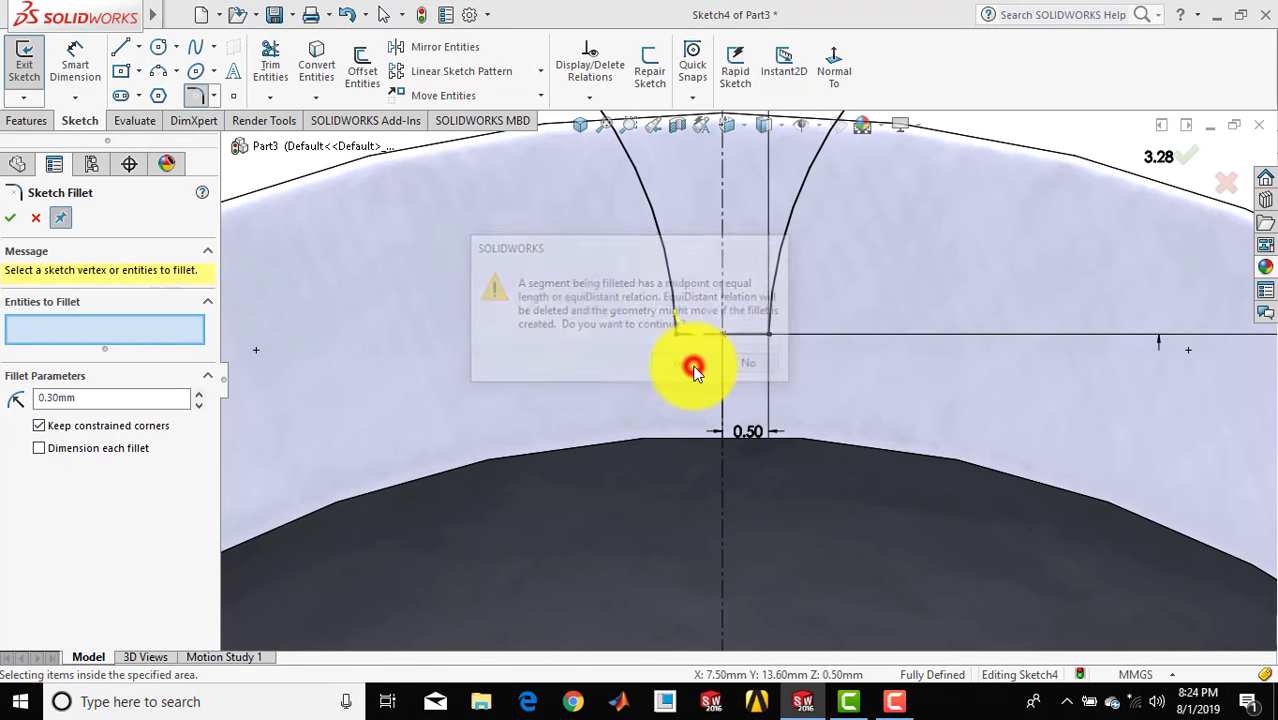
pyautogui.click(10, 218)
pyautogui.scroll(5, 530, 293)
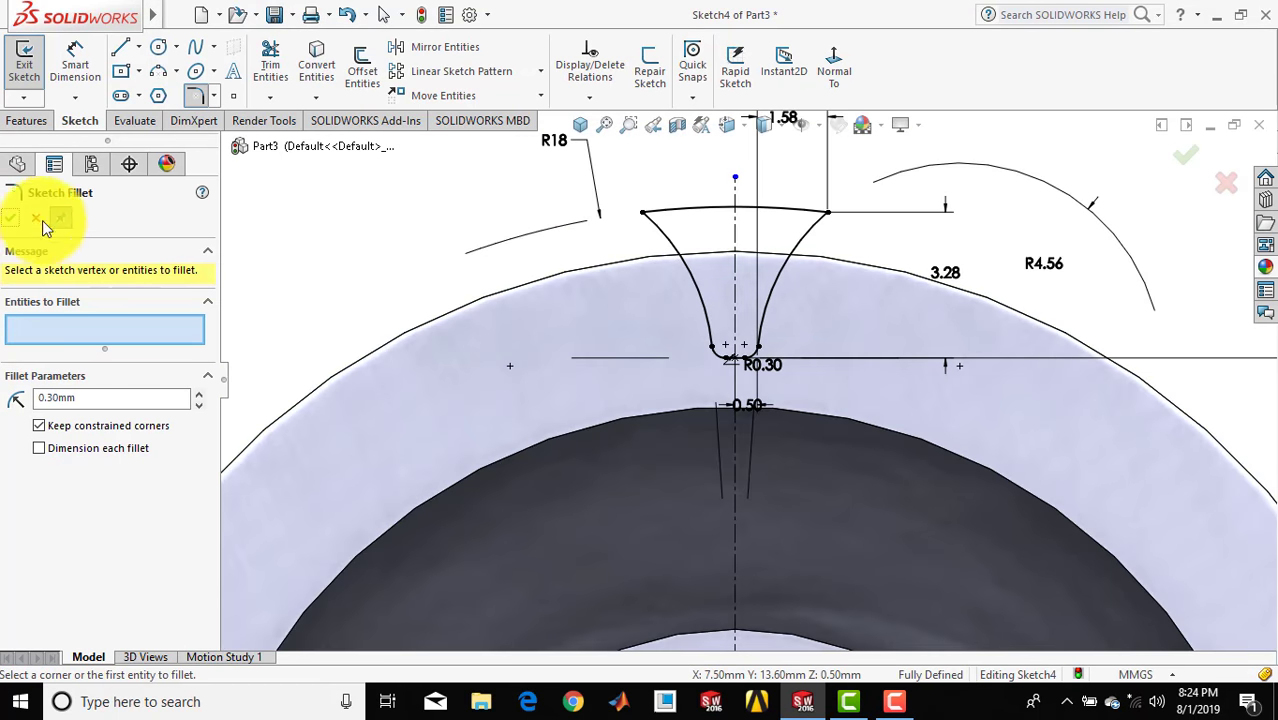
pyautogui.click(11, 218)
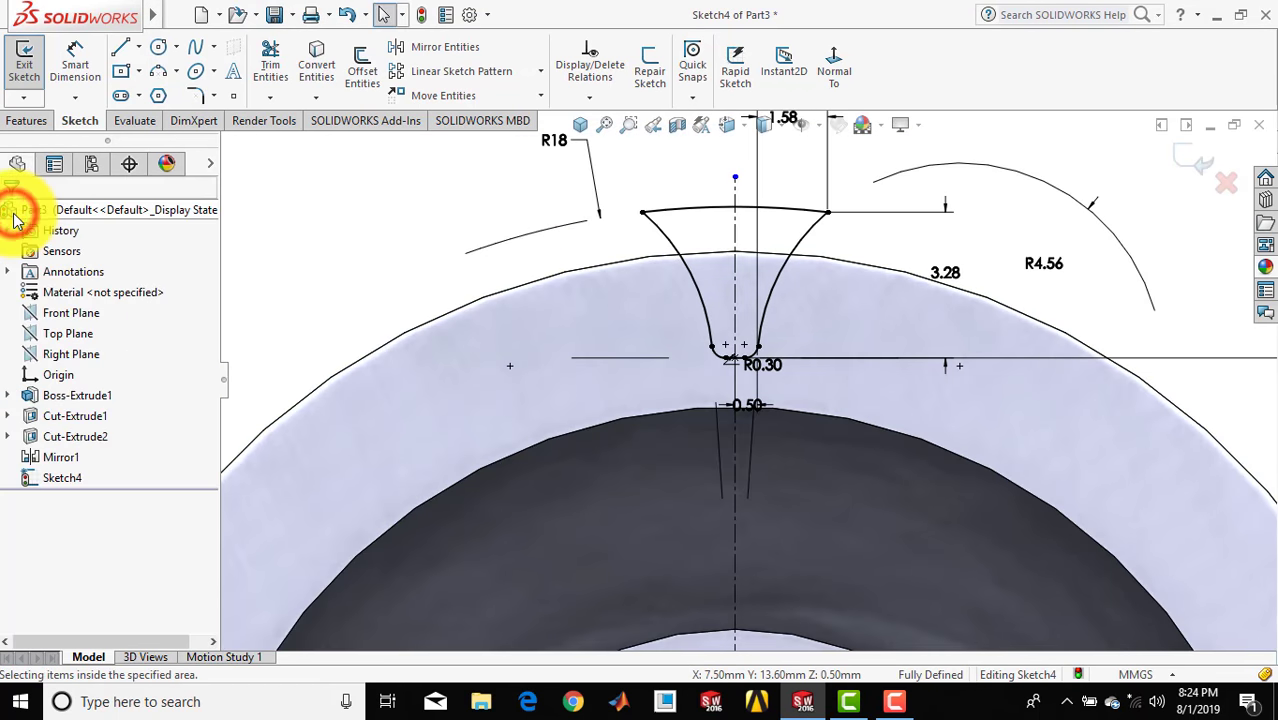
# Extrude-cut the tooth-gap profile Through All across the disc's full width
pyautogui.click(24, 121)
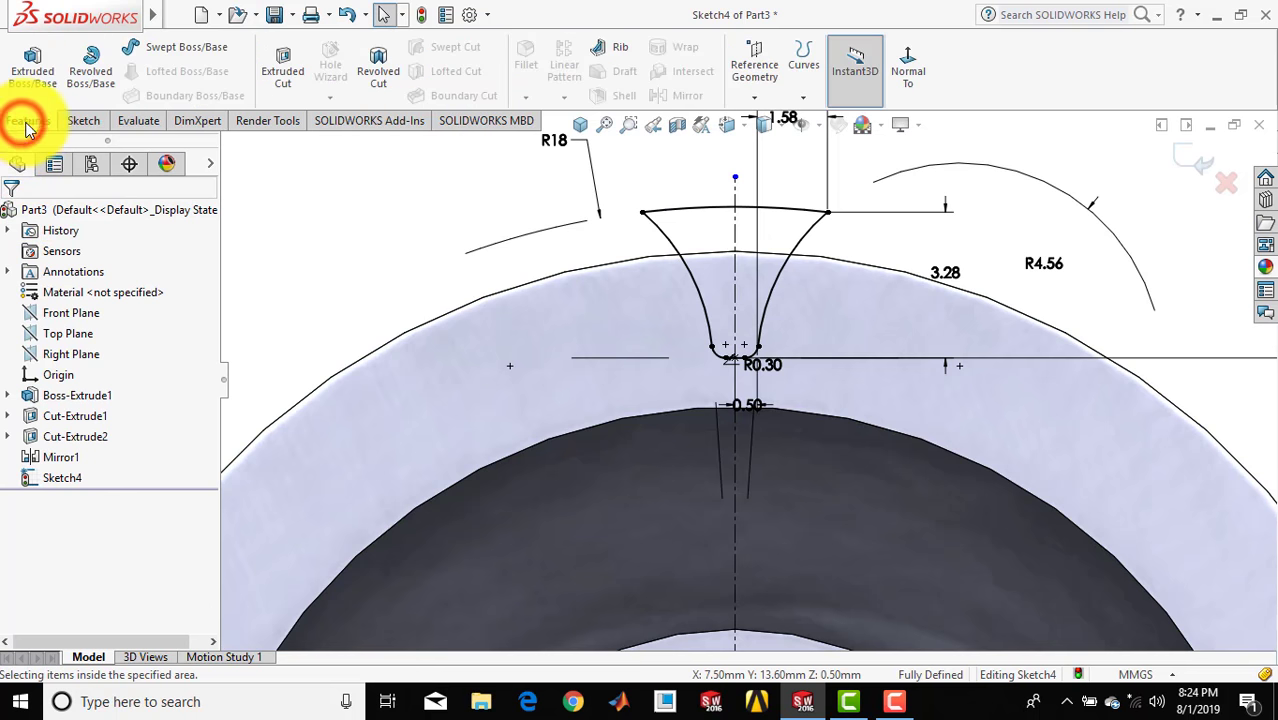
pyautogui.click(272, 66)
pyautogui.click(579, 124)
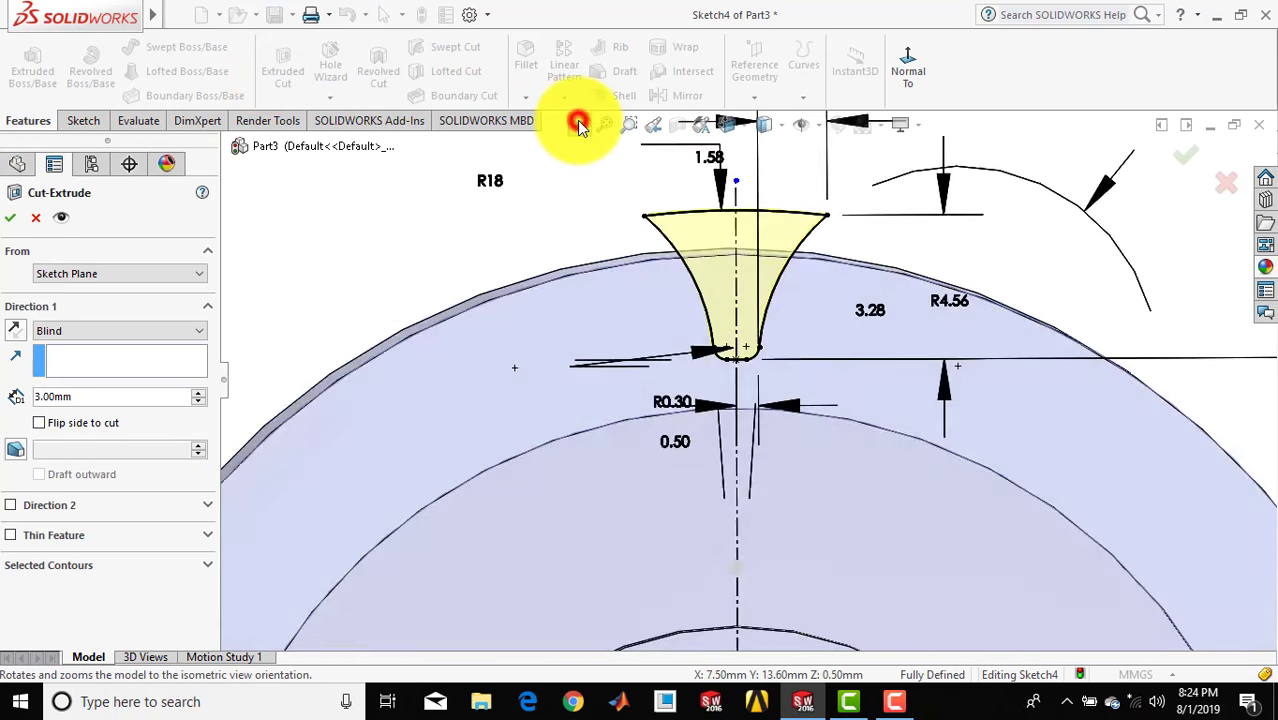
pyautogui.scroll(-5, 718, 275)
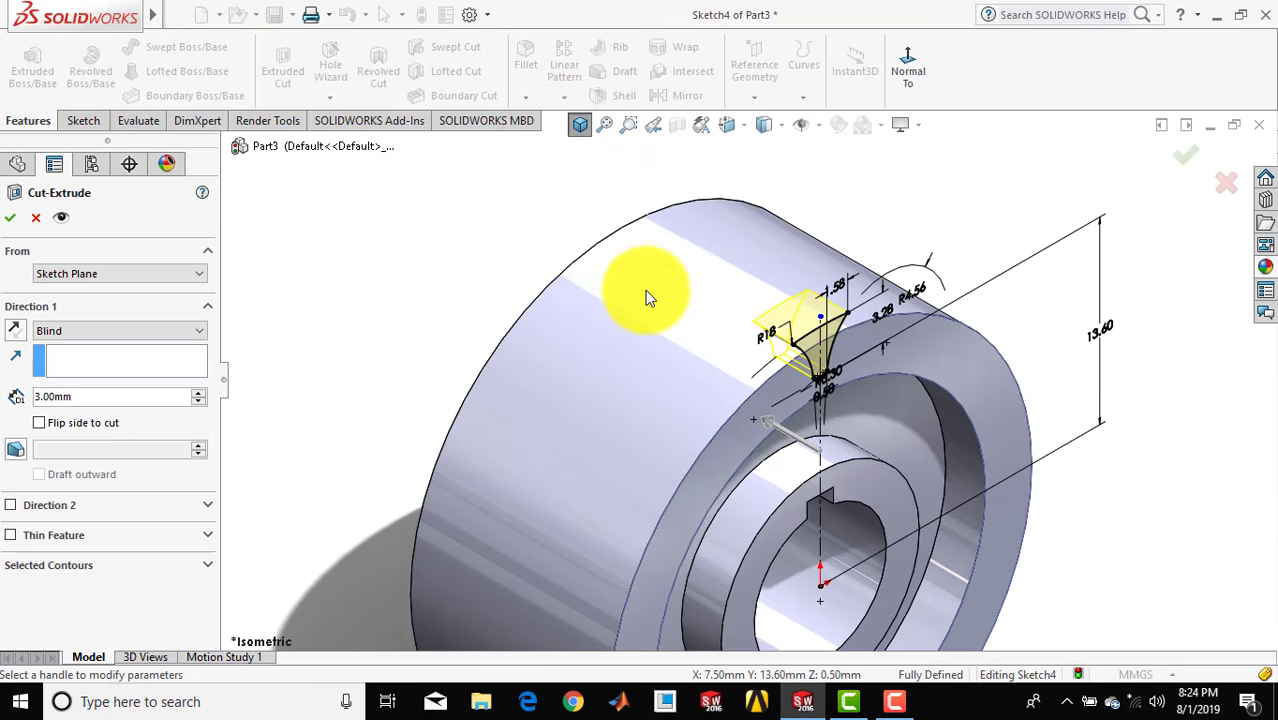
pyautogui.click(95, 332)
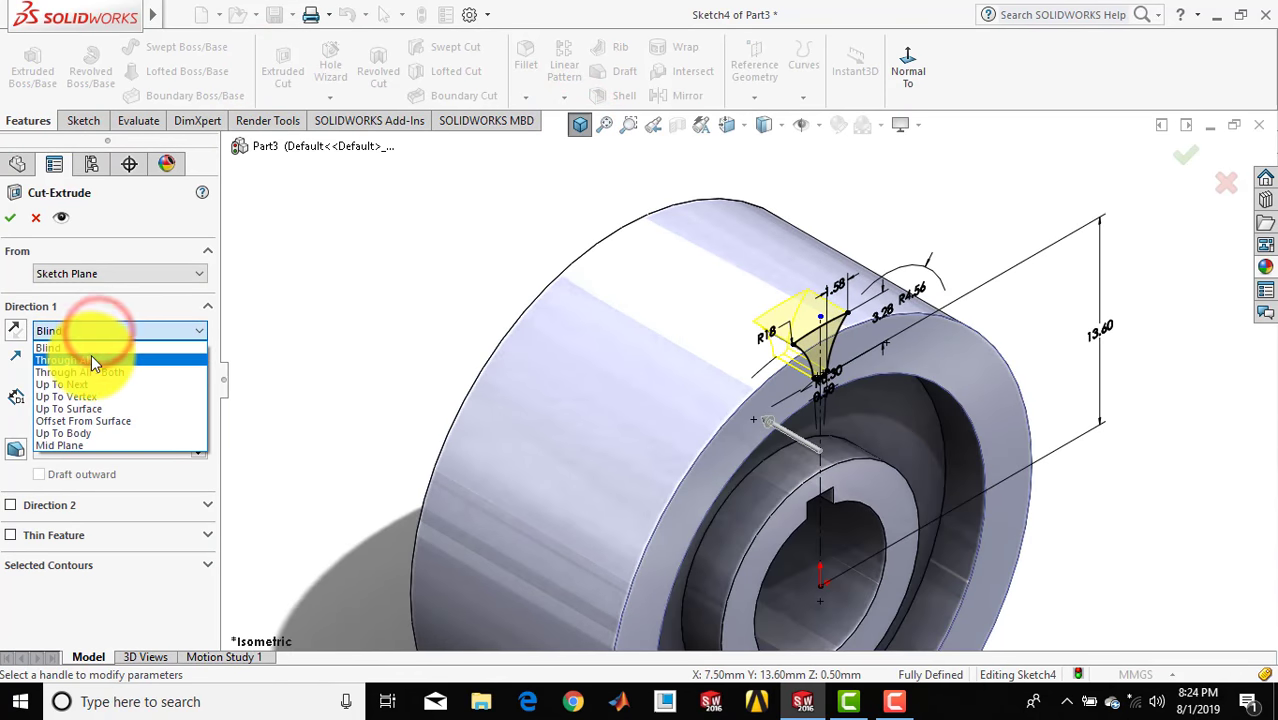
pyautogui.click(92, 361)
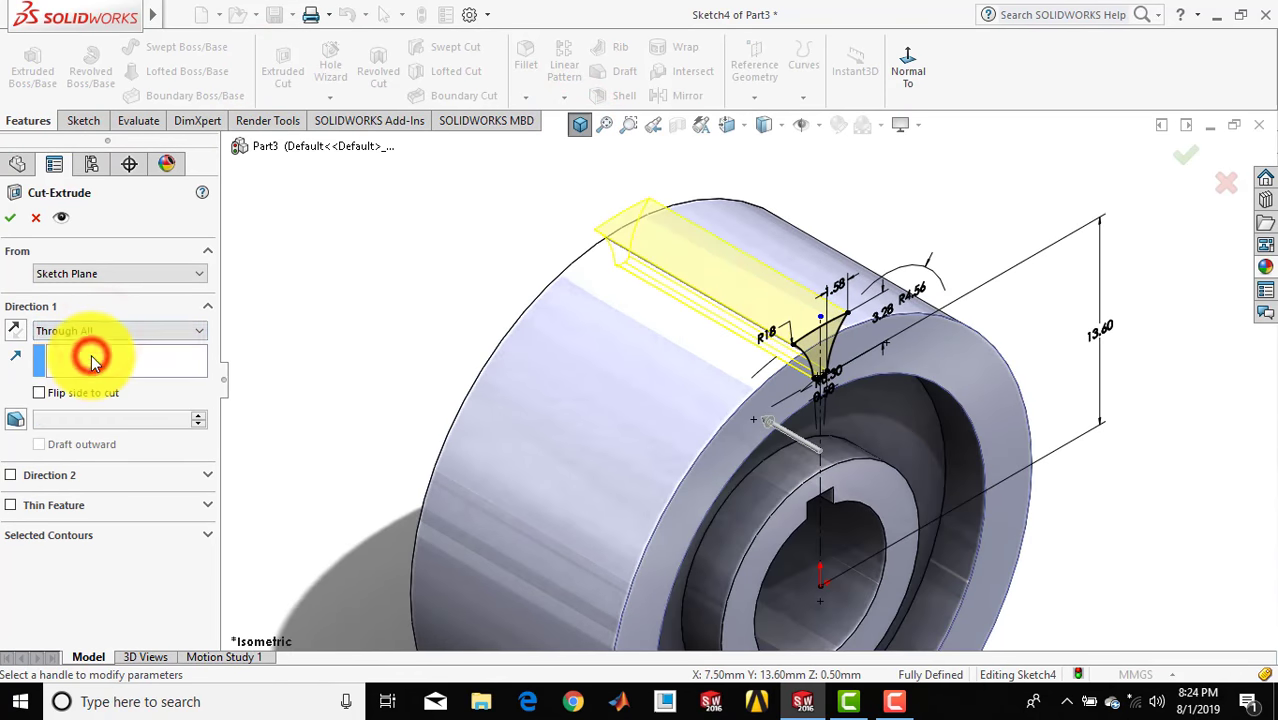
pyautogui.click(10, 217)
pyautogui.click(572, 190)
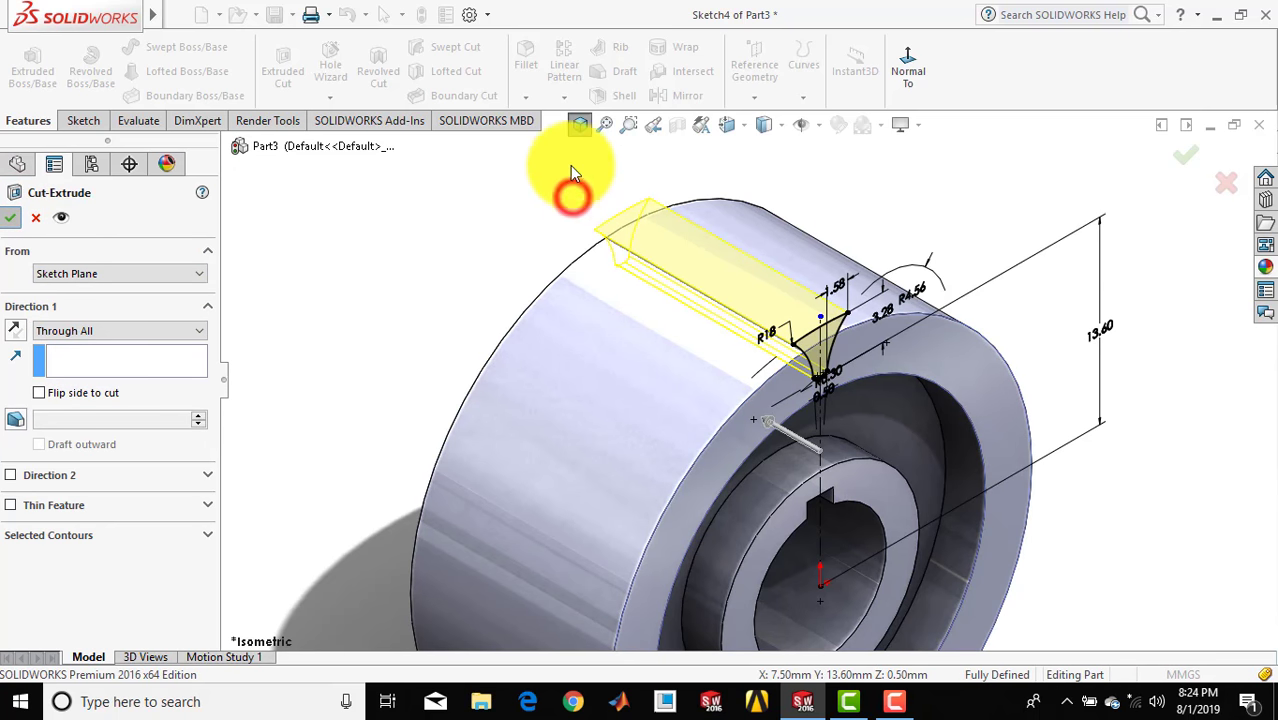
pyautogui.click(579, 123)
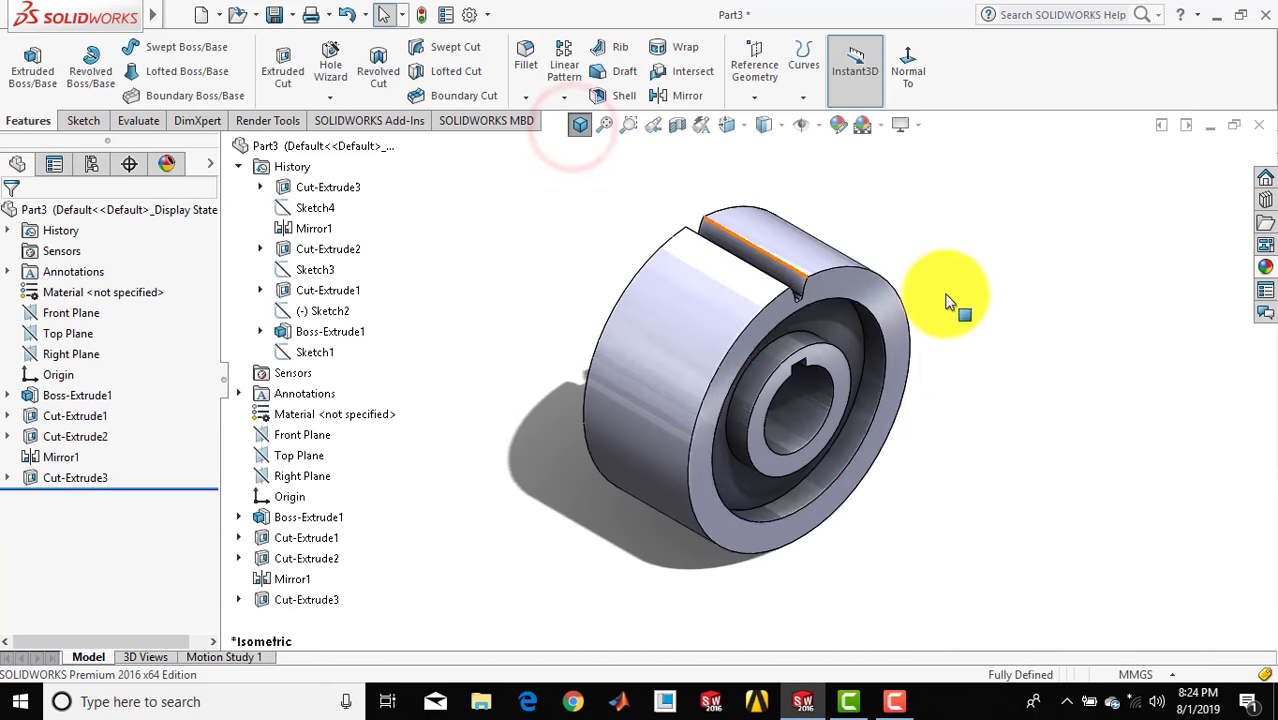
pyautogui.click(1009, 297)
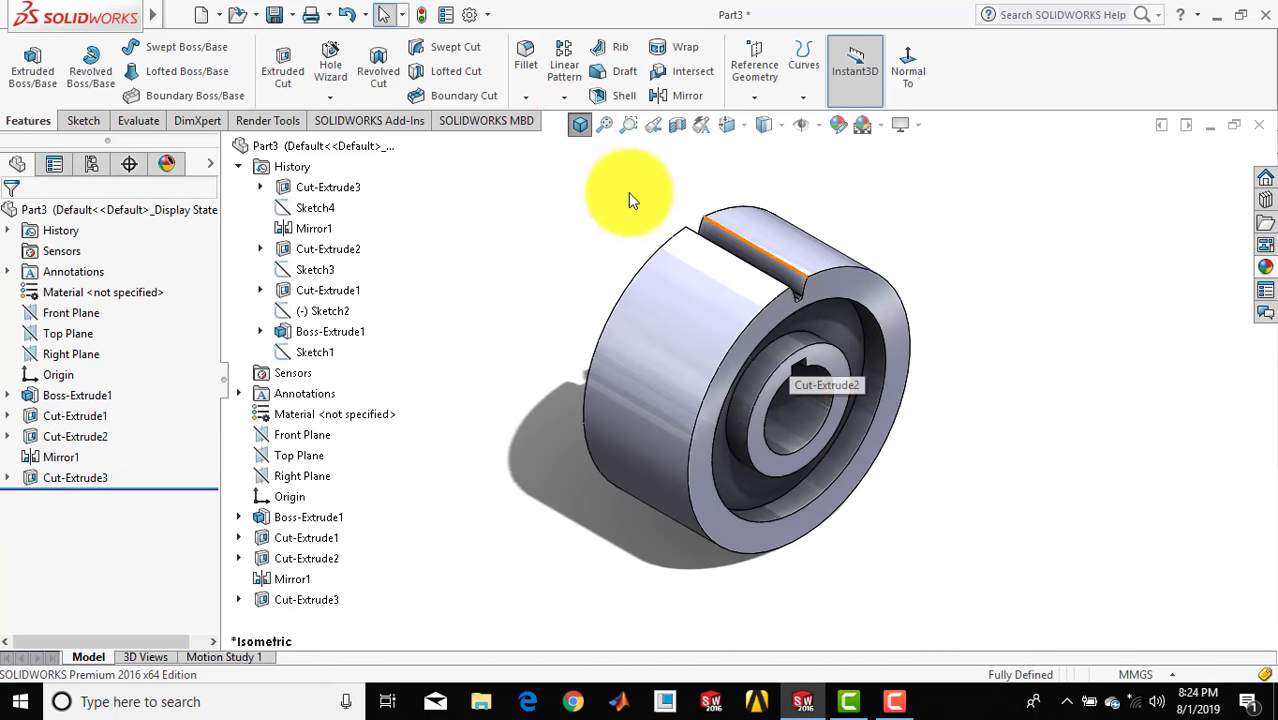
# Circular-pattern the tooth-gap cut around the ring recess's outer cylindrical face with 30 equally spaced instances over 360 degrees
pyautogui.click(70, 478)
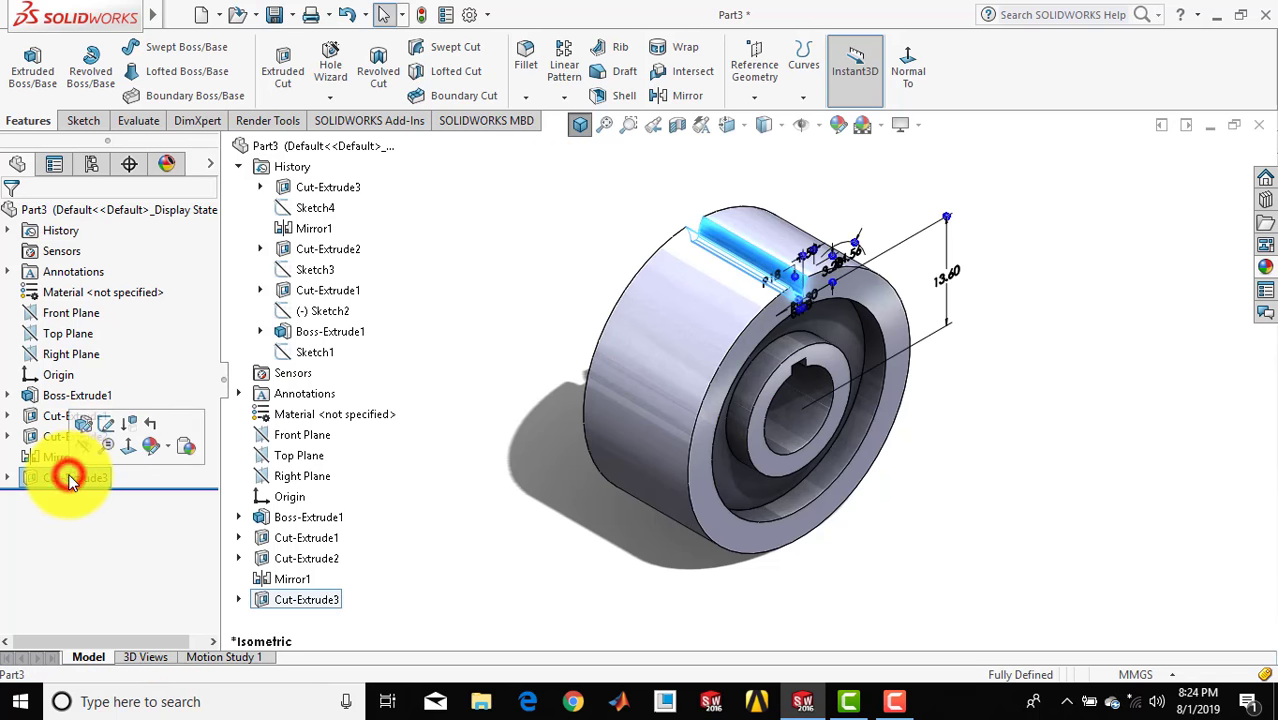
pyautogui.click(556, 98)
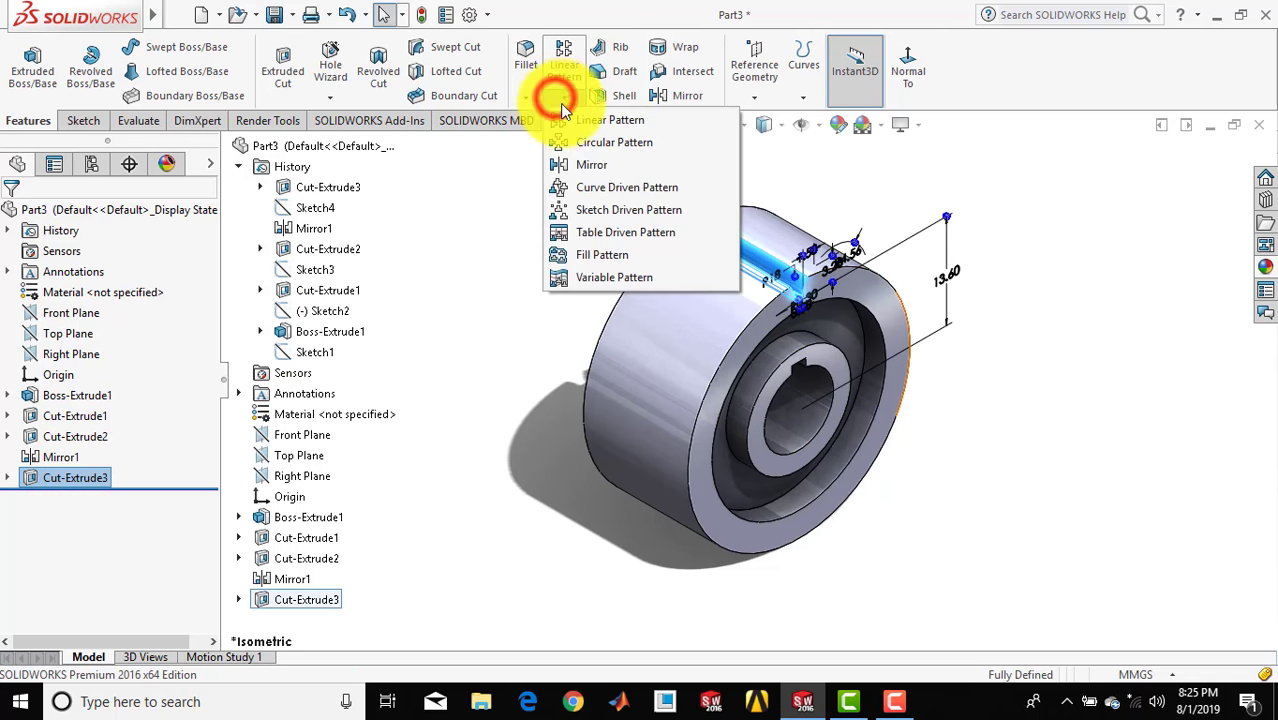
pyautogui.click(571, 141)
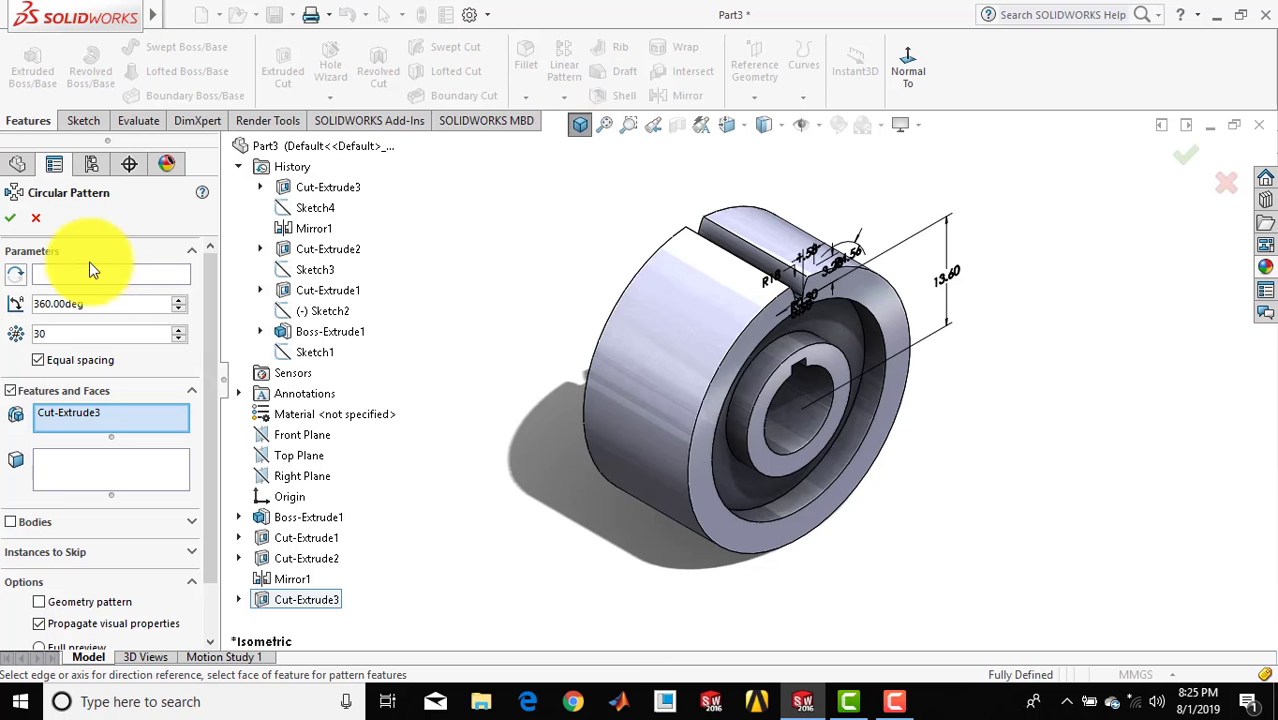
pyautogui.click(74, 273)
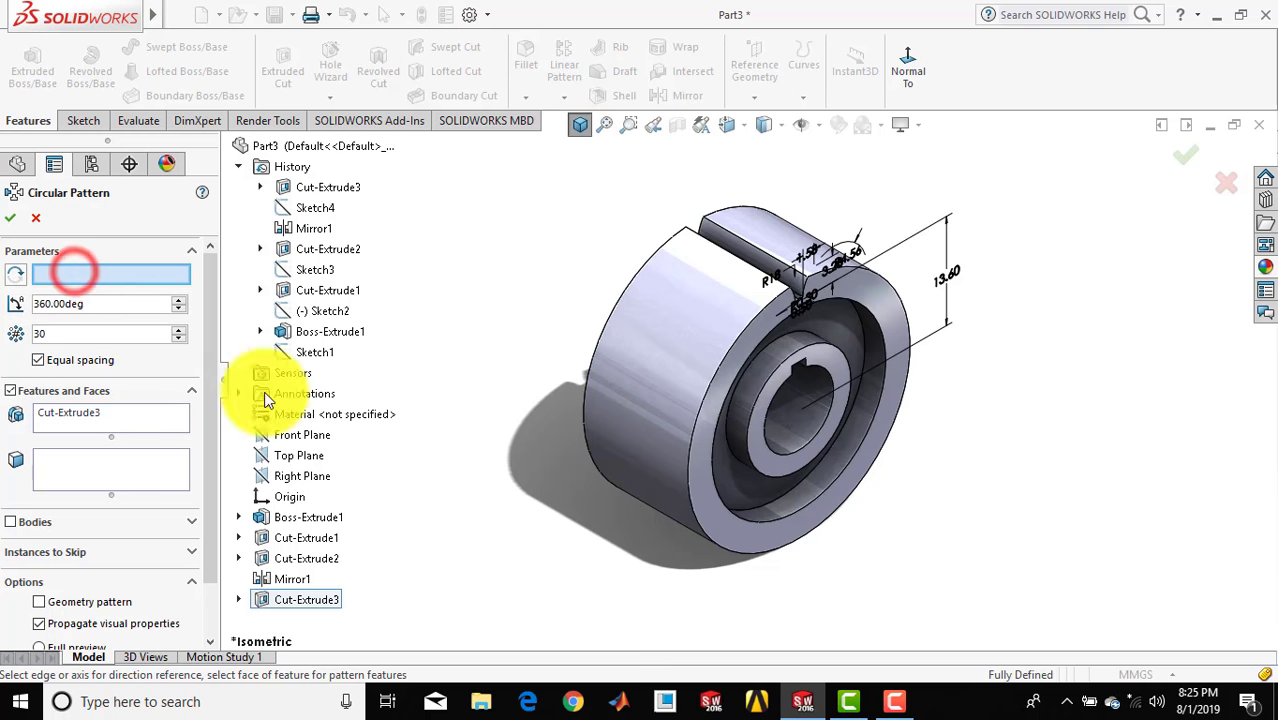
pyautogui.click(813, 491)
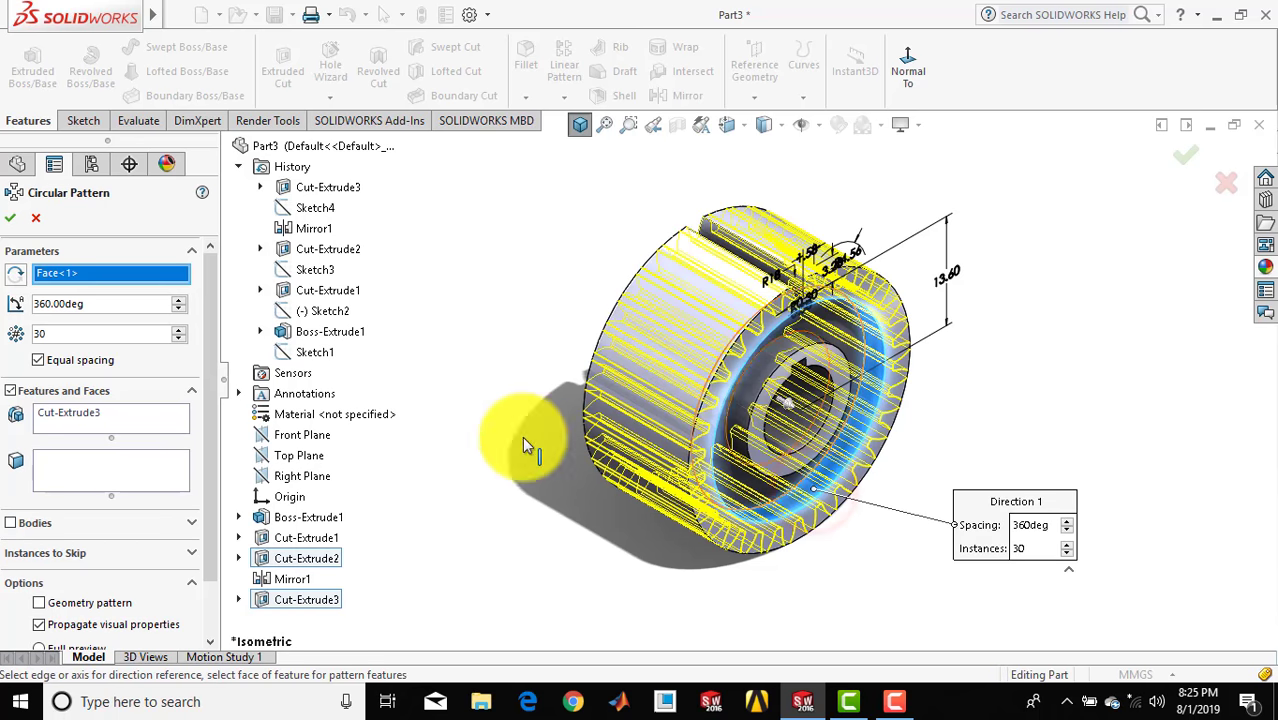
pyautogui.click(83, 337)
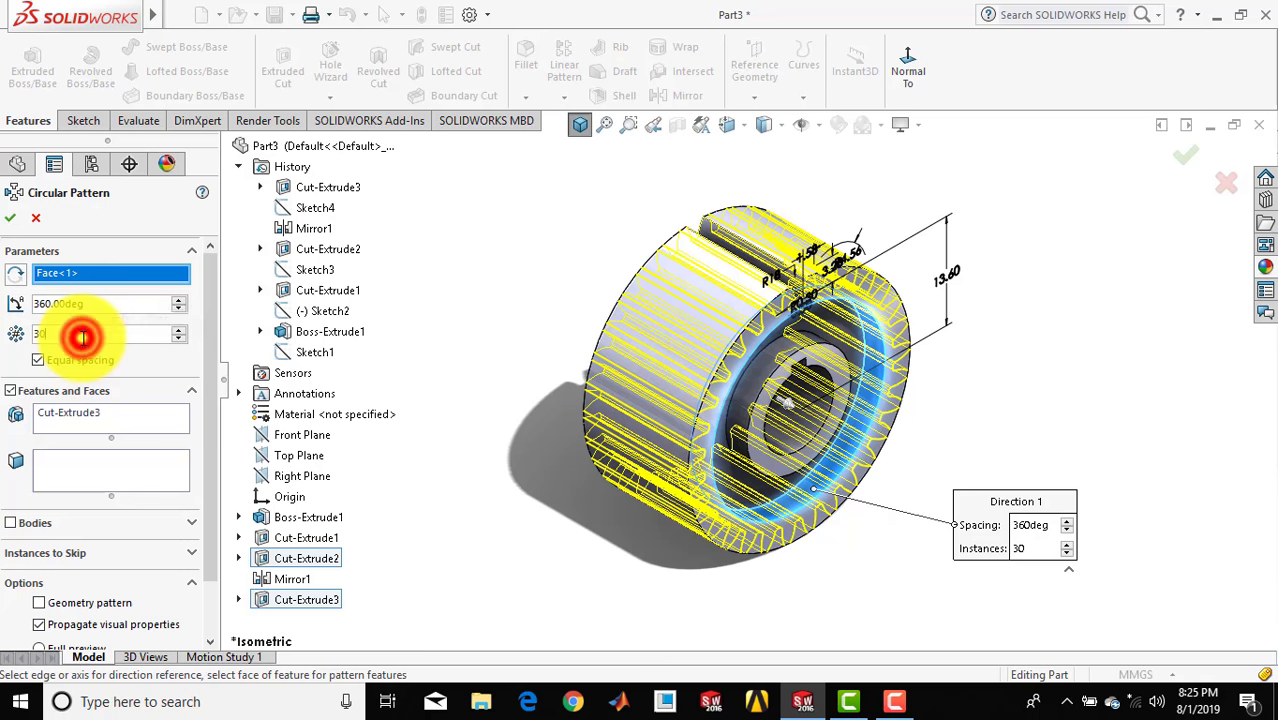
pyautogui.click(9, 220)
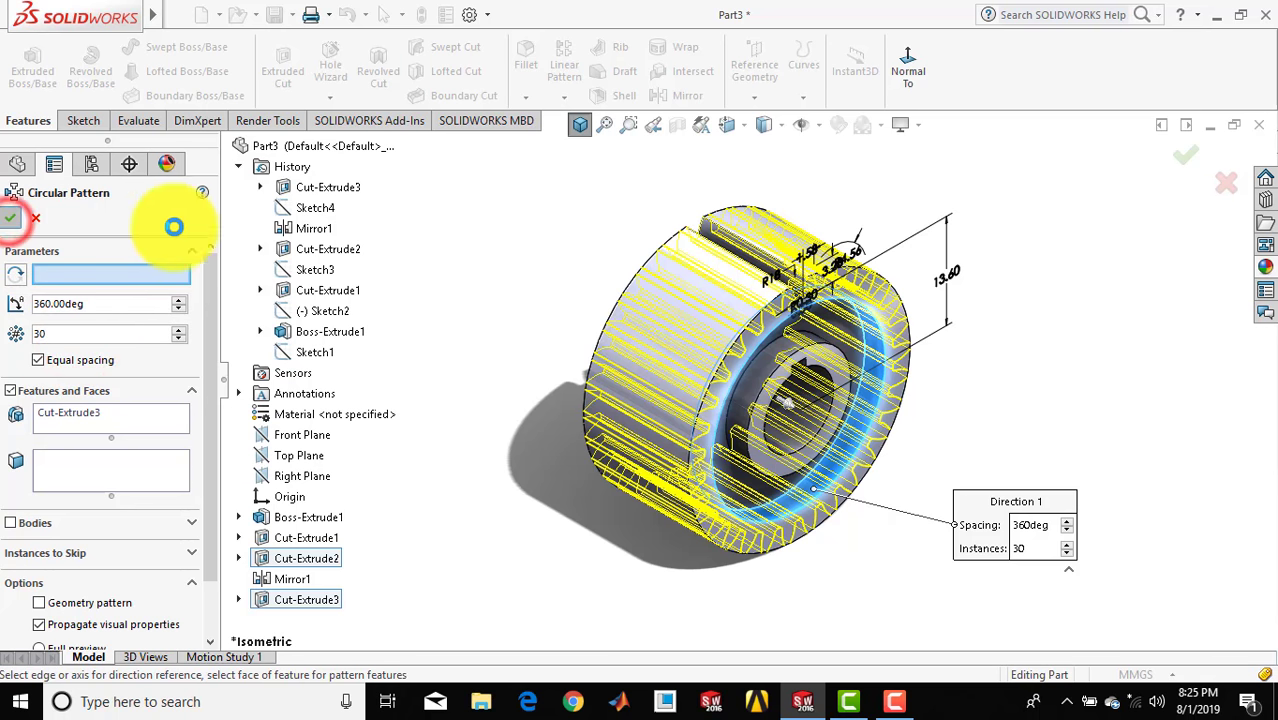
pyautogui.click(593, 232)
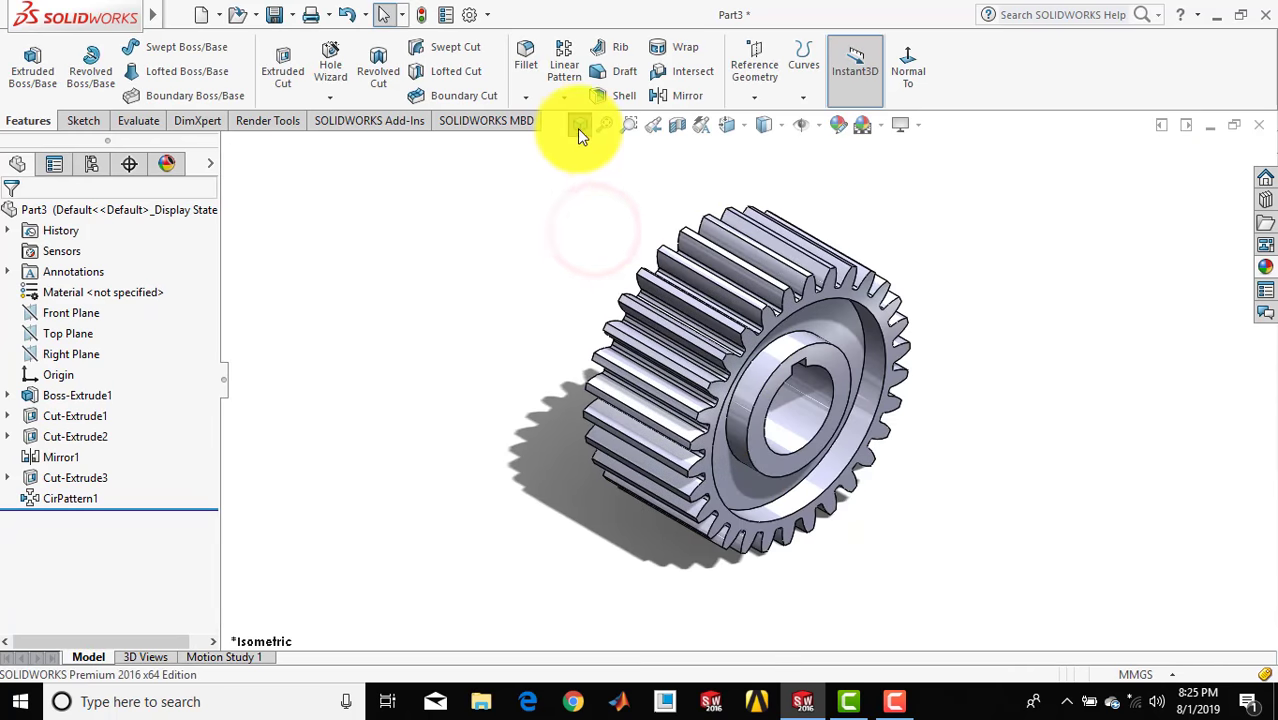
pyautogui.click(580, 124)
pyautogui.moveTo(971, 428); pyautogui.dragTo(633, 265, button='middle')
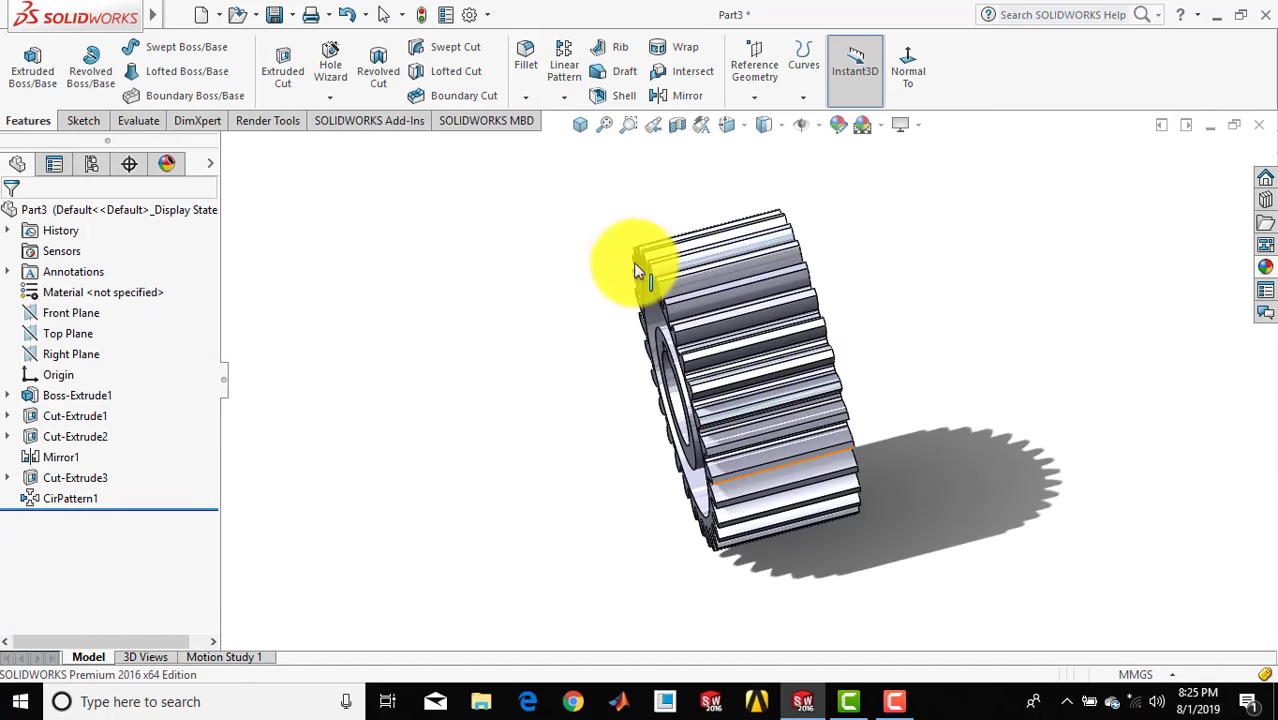
pyautogui.click(577, 127)
# Apply the matte steel appearance from the Metal > Steel category to the whole part and show it in isometric view
pyautogui.click(63, 206)
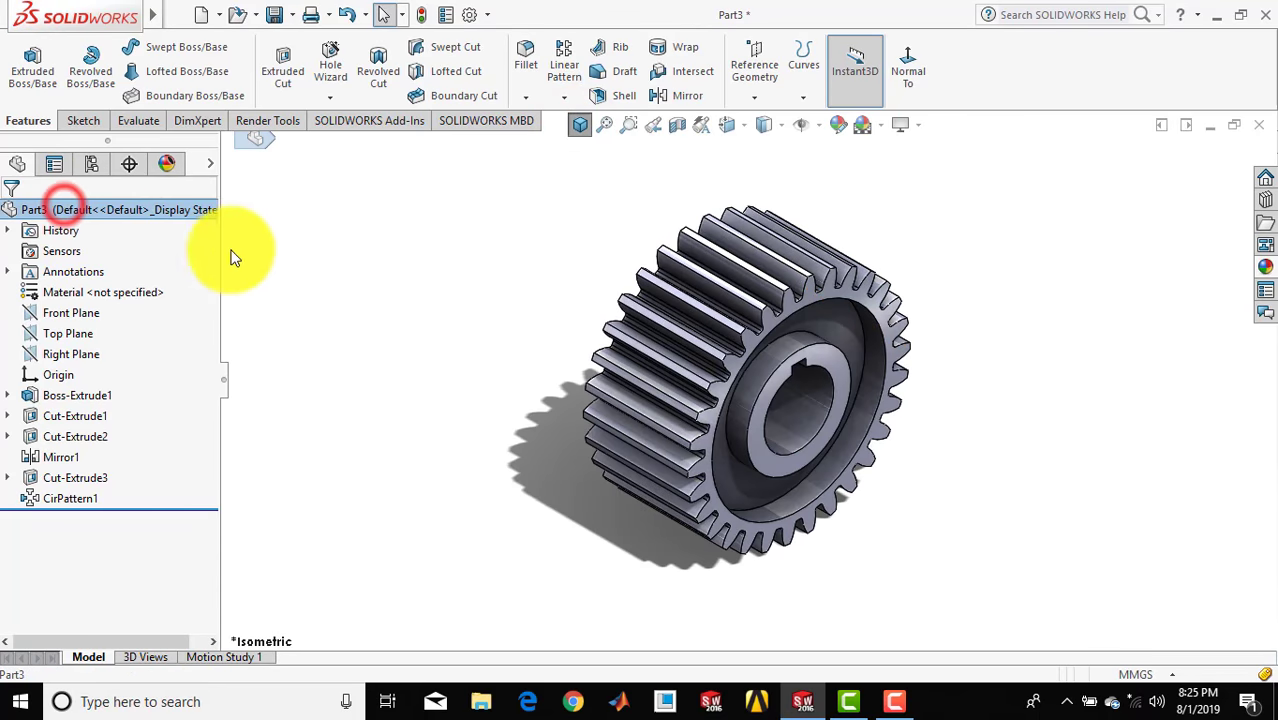
pyautogui.click(1265, 266)
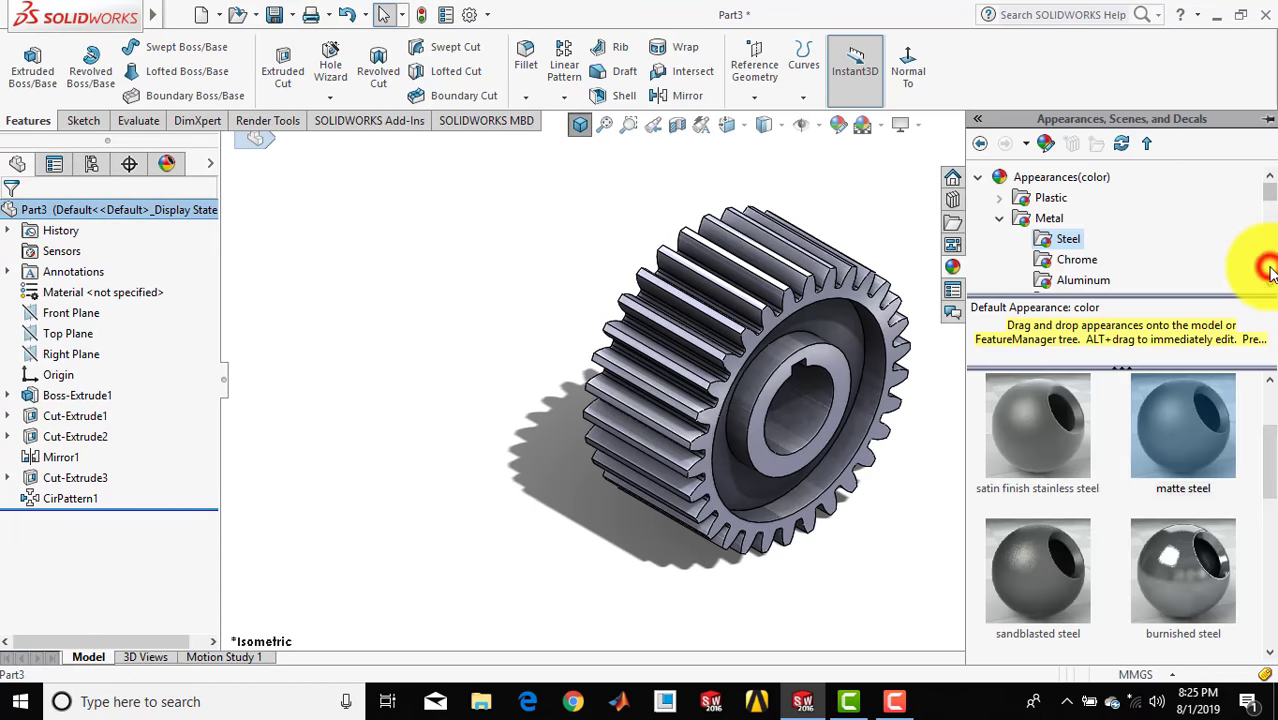
pyautogui.click(1066, 240)
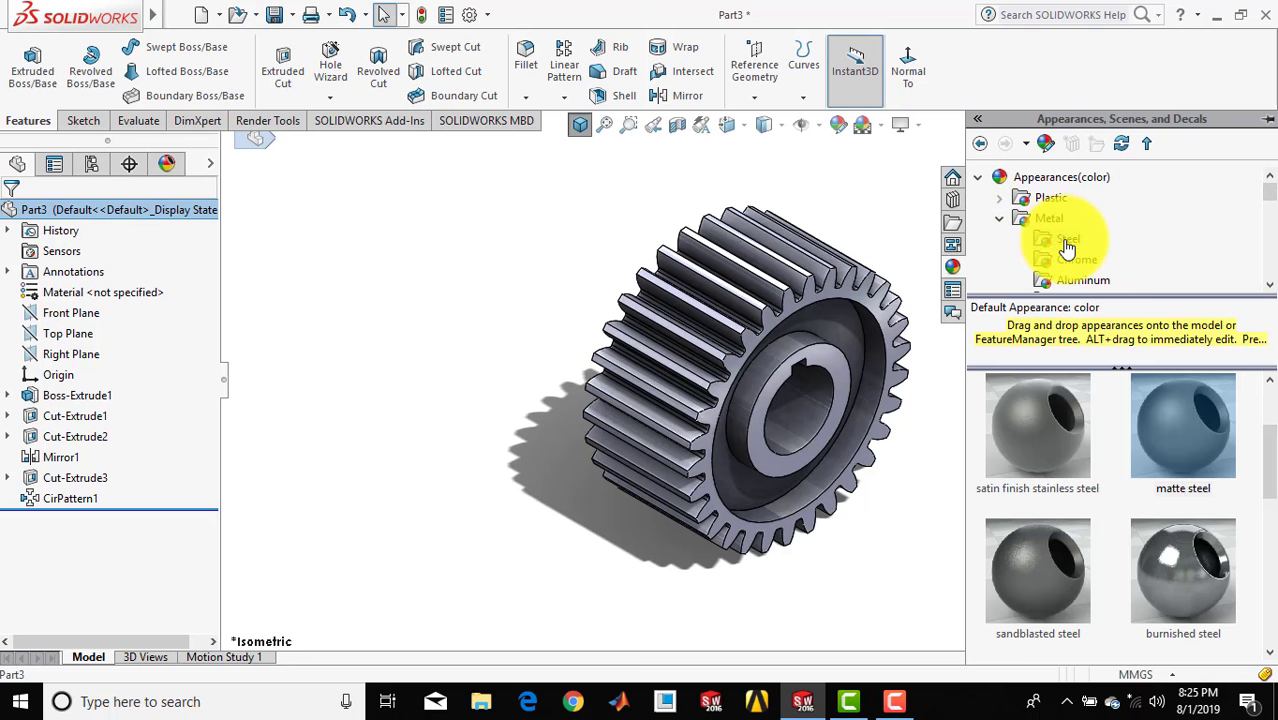
pyautogui.click(1157, 438)
pyautogui.click(585, 243)
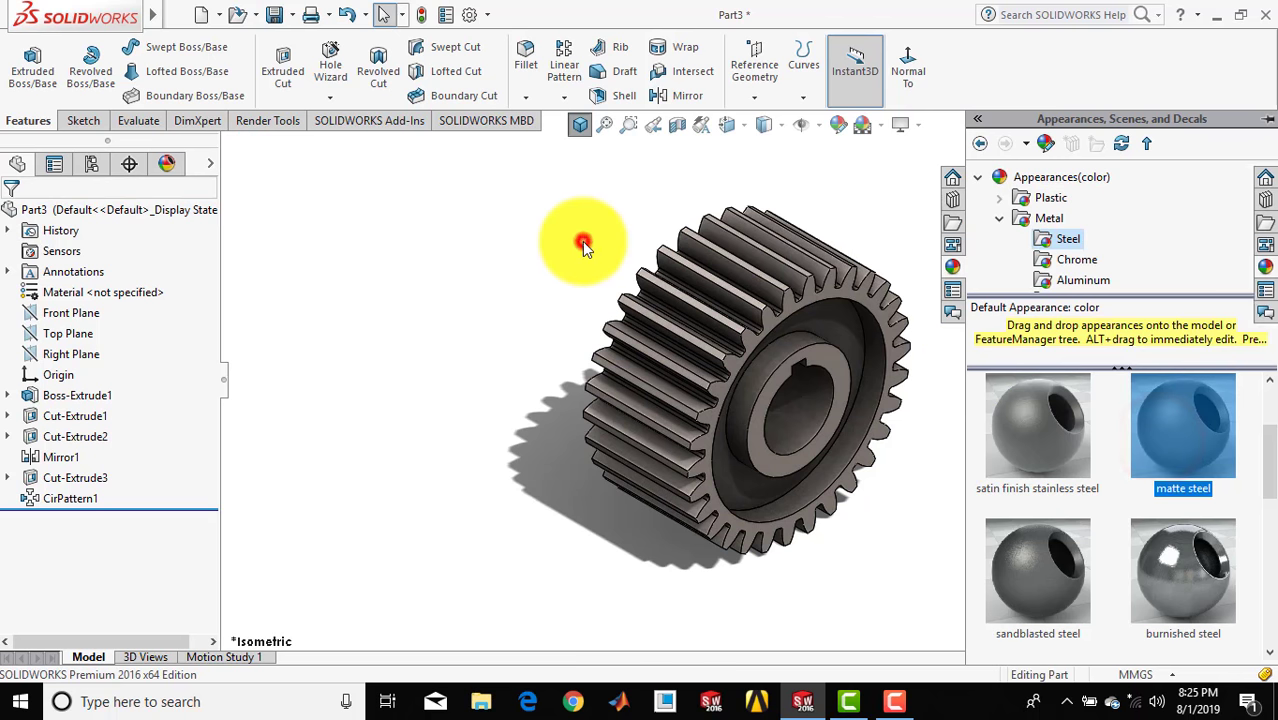
pyautogui.click(579, 127)
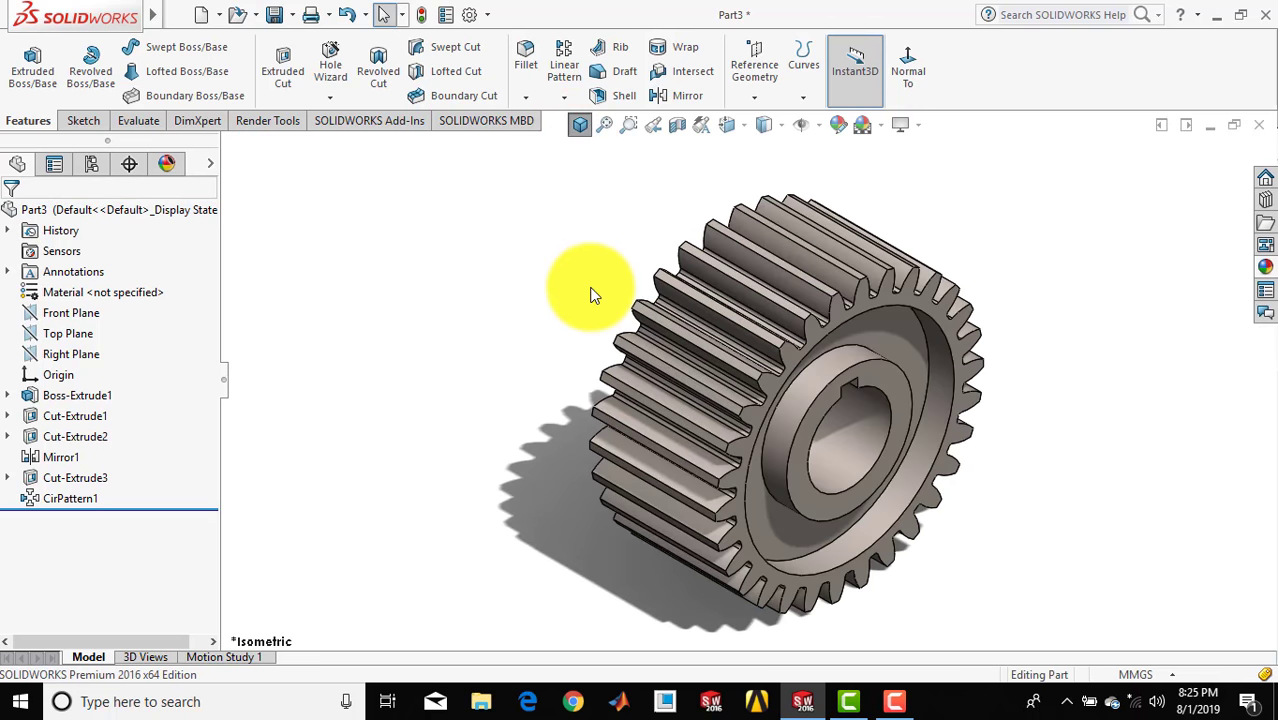